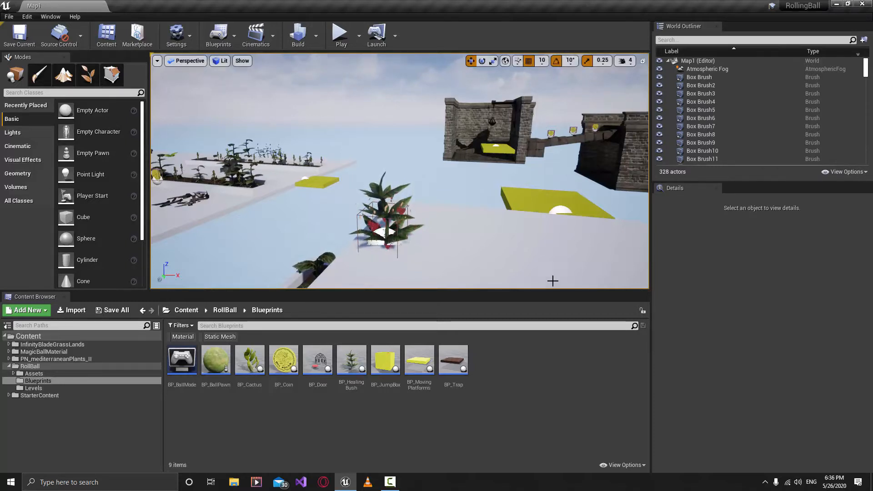
# Step: Minimize the editor and open the Textures folder inside Roll Ball Files on the desktop
pyautogui.click(837, 4)
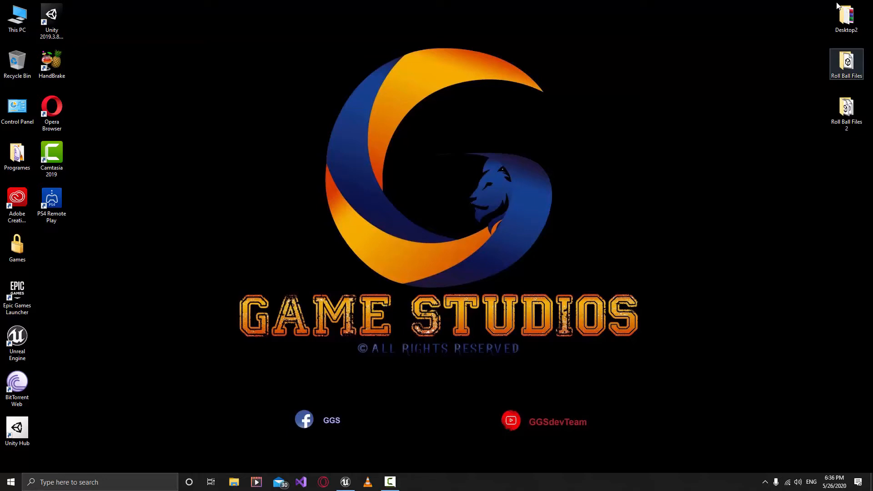
pyautogui.press('Down')
pyautogui.press('Up')
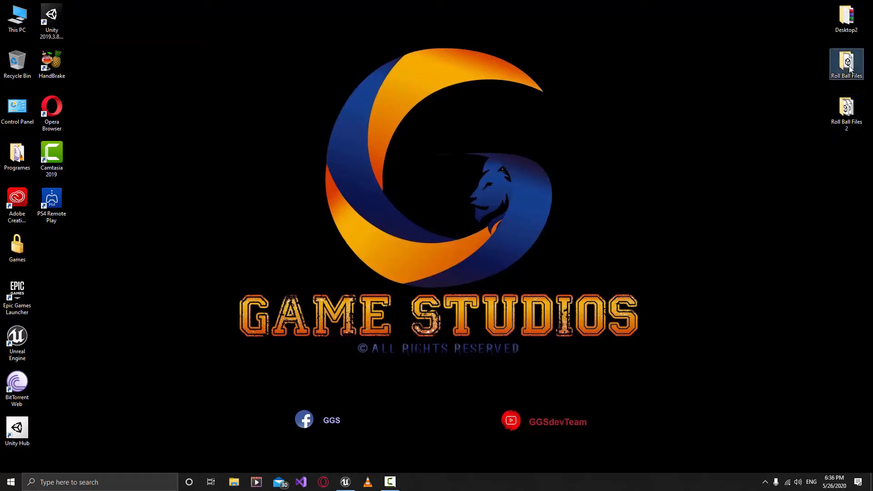
pyautogui.press('Return')
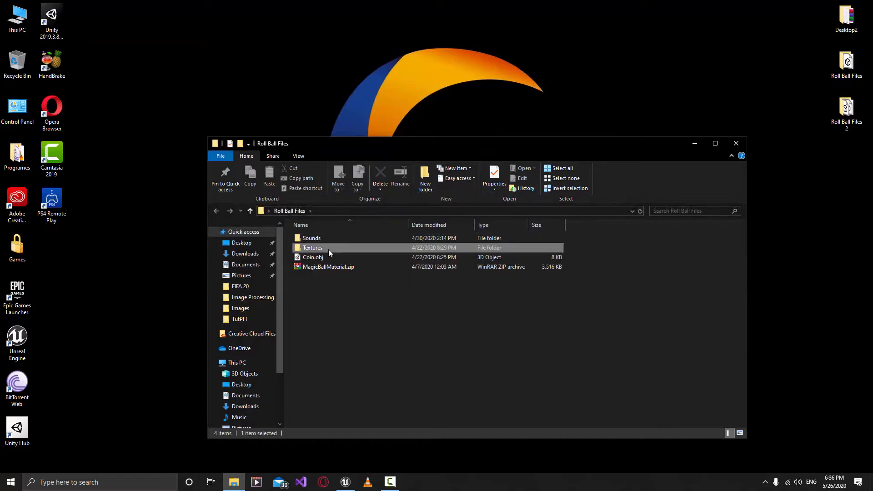
pyautogui.doubleClick(316, 248)
# Step: Select the CoinUI.png and HealthBar.png images in the Textures folder
pyautogui.moveTo(481, 300); pyautogui.dragTo(400, 246)
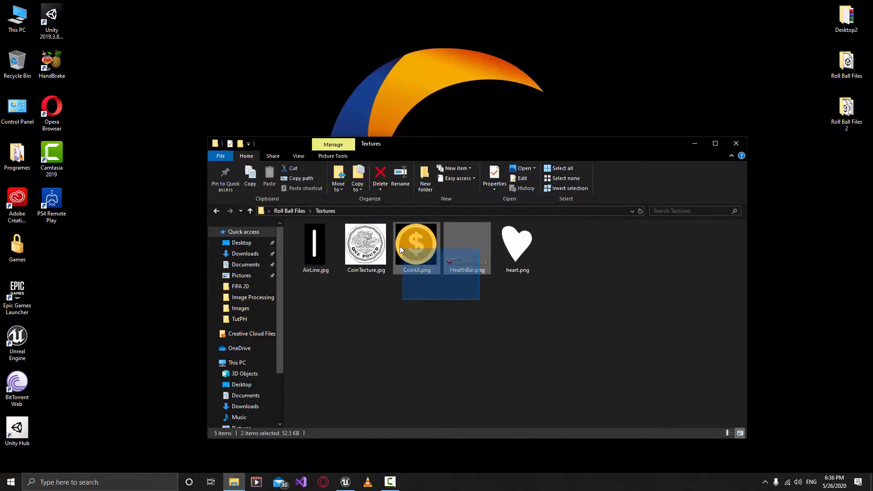
pyautogui.click(482, 311)
pyautogui.moveTo(485, 300); pyautogui.dragTo(411, 253)
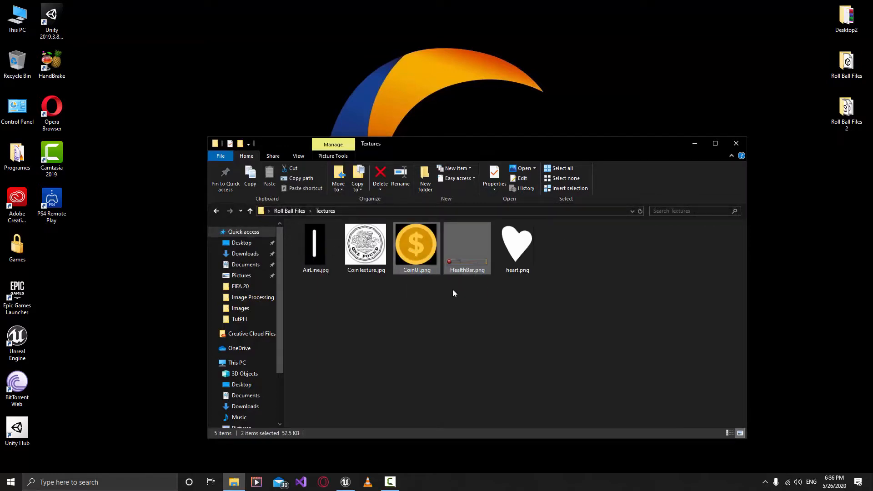
pyautogui.click(416, 269)
pyautogui.moveTo(465, 296)
pyautogui.mouseDown()
pyautogui.moveTo(460, 257)
pyautogui.moveTo(476, 264)
pyautogui.moveTo(468, 280)
pyautogui.moveTo(449, 256)
pyautogui.mouseUp()
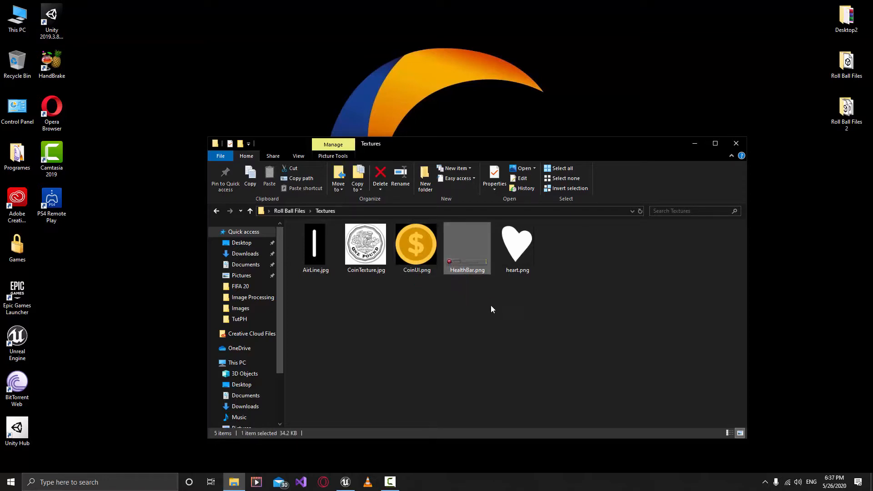
pyautogui.click(491, 307)
pyautogui.moveTo(488, 299); pyautogui.dragTo(395, 222)
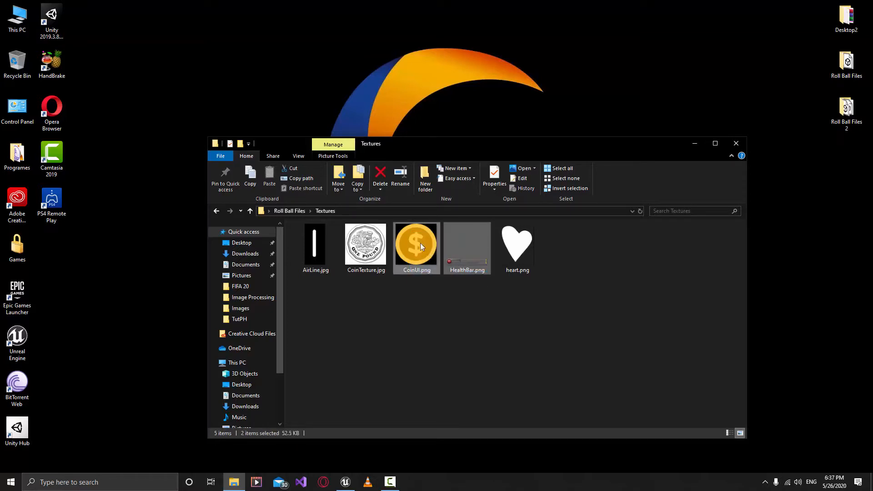
# Step: Import CoinUI.png and HealthBar.png into the project's RollBall Assets folder and close the file window
pyautogui.moveTo(418, 267)
pyautogui.mouseDown()
pyautogui.moveTo(431, 409)
pyautogui.moveTo(434, 318)
pyautogui.moveTo(288, 487)
pyautogui.mouseUp()
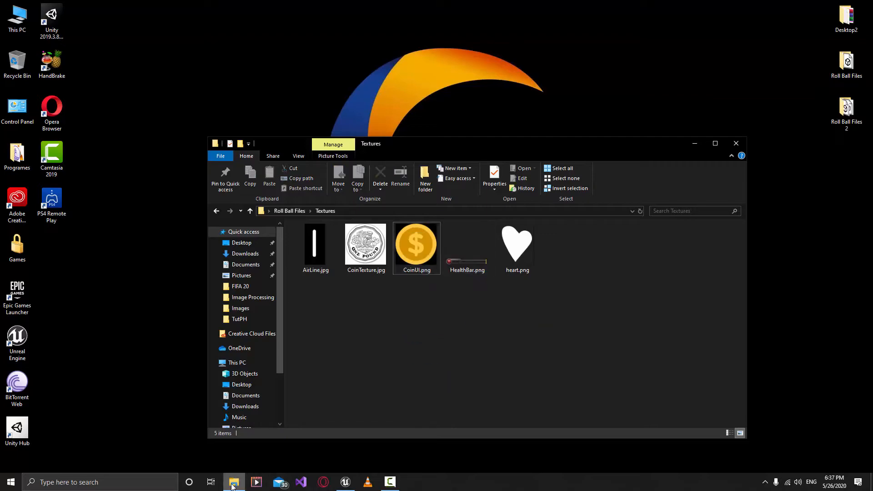
pyautogui.click(353, 487)
pyautogui.click(56, 374)
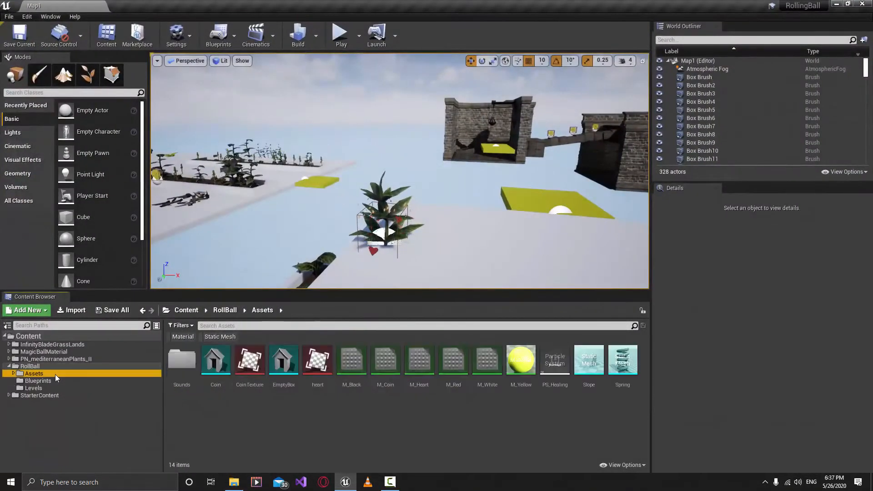
pyautogui.click(234, 482)
pyautogui.moveTo(467, 266)
pyautogui.mouseDown()
pyautogui.moveTo(454, 318)
pyautogui.moveTo(455, 297)
pyautogui.moveTo(503, 448)
pyautogui.mouseUp()
pyautogui.moveTo(431, 452); pyautogui.dragTo(433, 449)
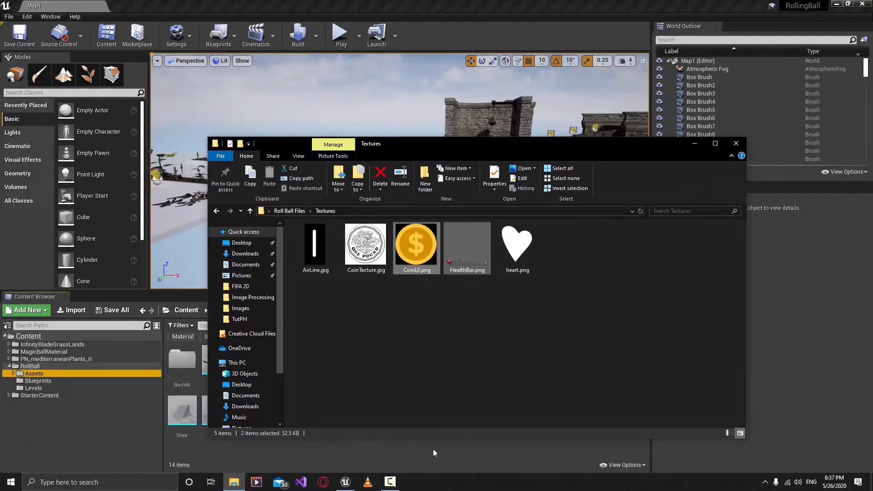
pyautogui.click(695, 143)
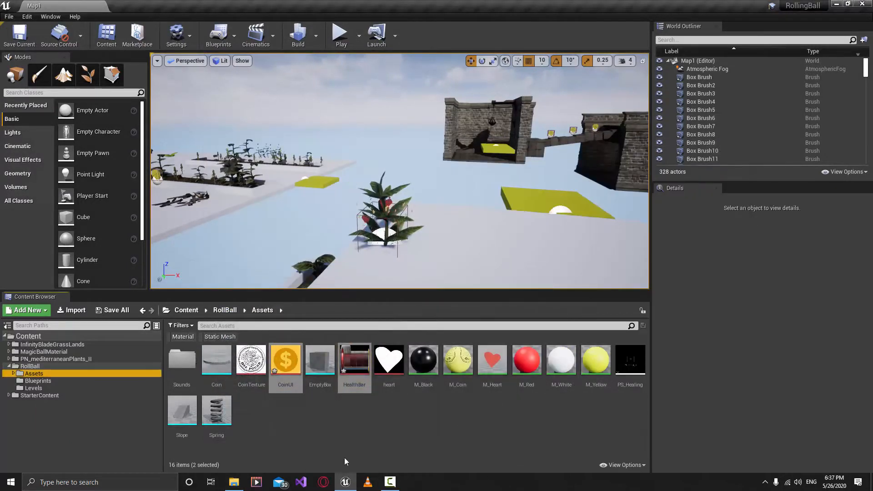
pyautogui.click(234, 482)
pyautogui.click(745, 144)
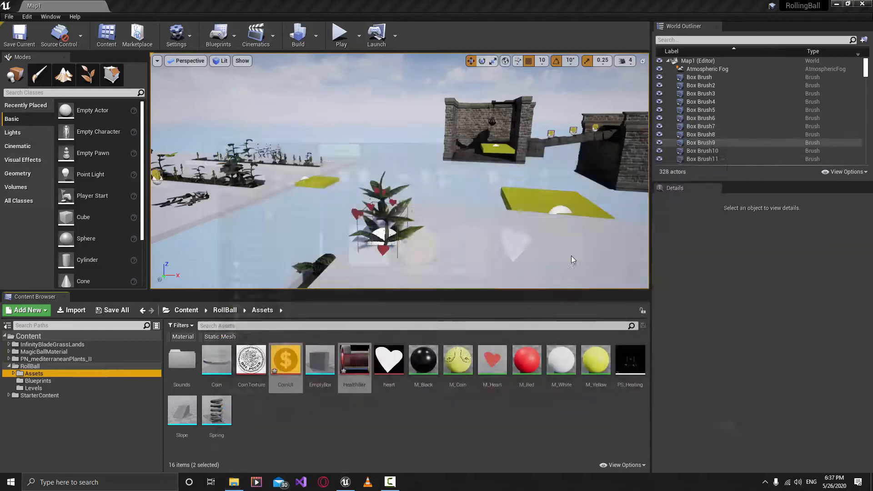
pyautogui.click(346, 401)
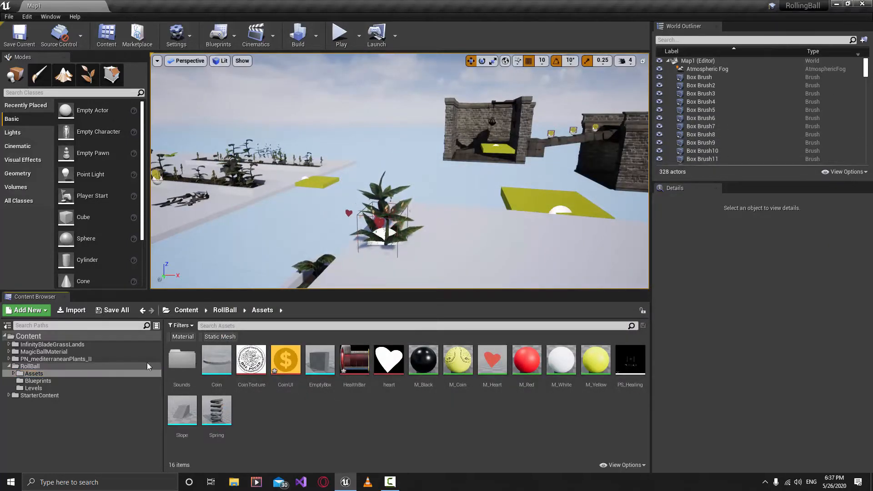
# Step: Create a Widget Blueprint named Player_HUD in the RollBall Blueprints folder
pyautogui.click(50, 382)
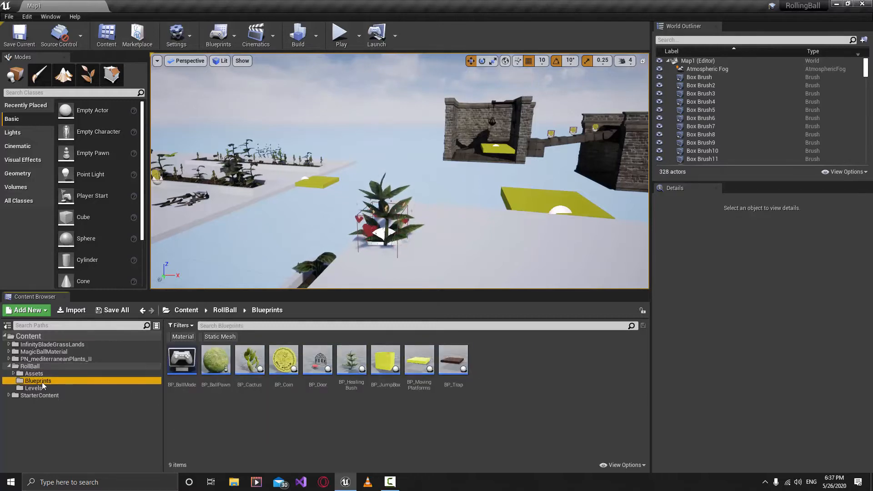
pyautogui.rightClick(508, 376)
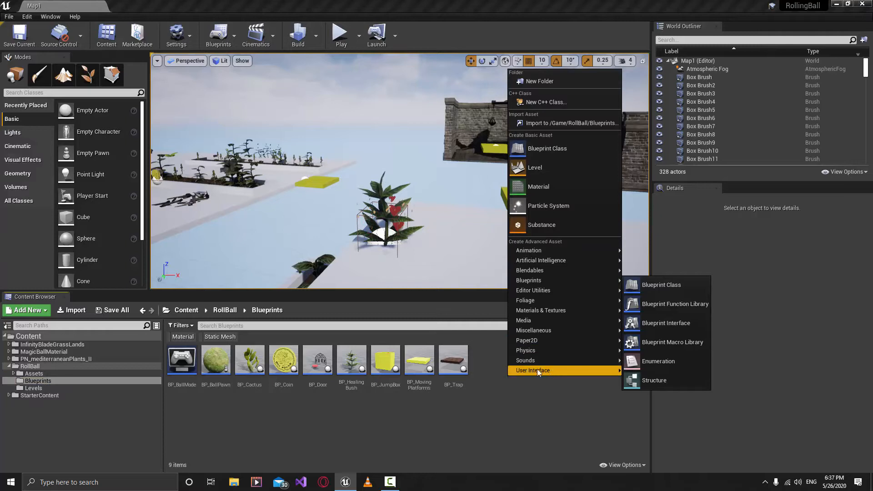
pyautogui.moveTo(555, 375)
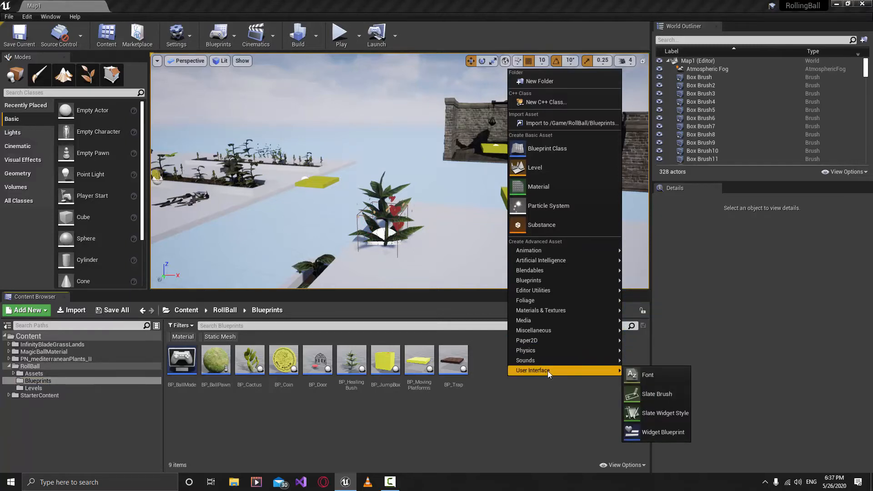
pyautogui.click(661, 432)
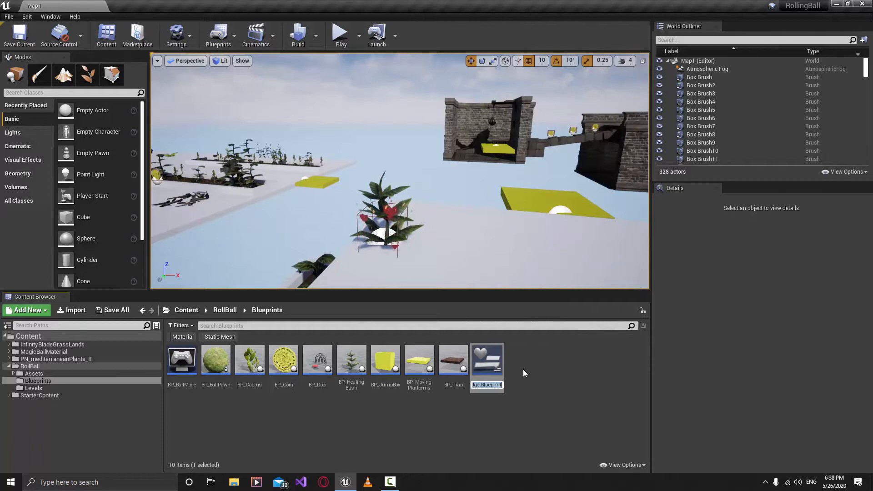
pyautogui.write('Player')
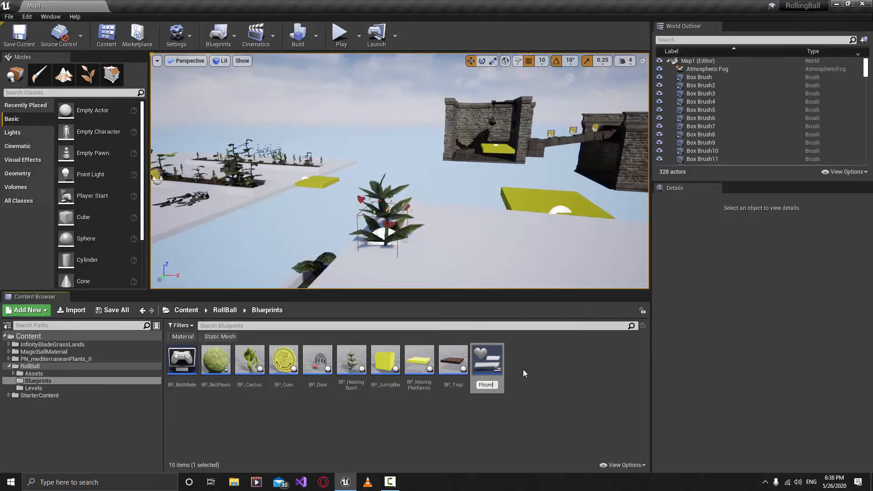
pyautogui.write('_HU')
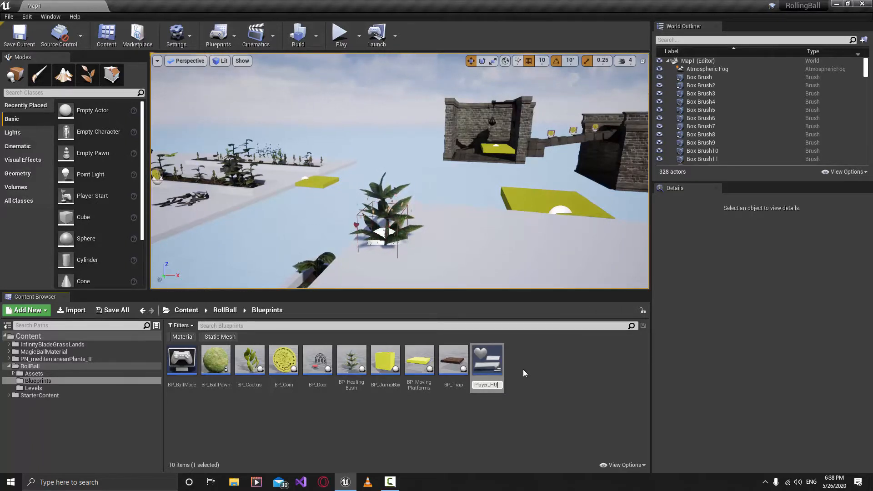
pyautogui.write('D')
pyautogui.press('Return')
# Step: Open Player_HUD in the widget designer and dock its window beside the Map1 level
pyautogui.press('Return')
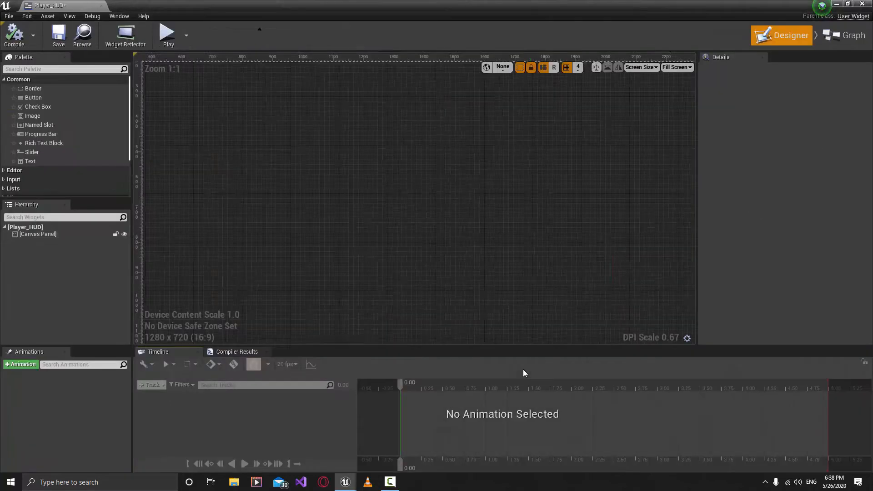
pyautogui.moveTo(63, 4); pyautogui.dragTo(86, 4)
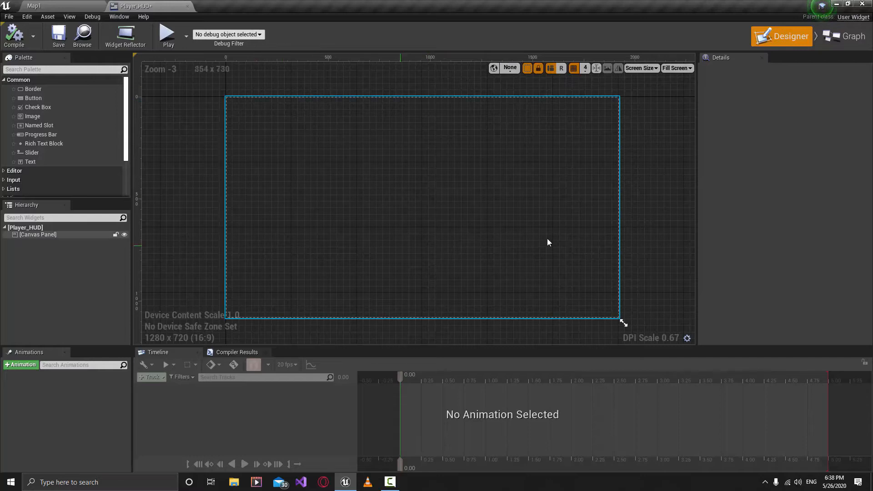
pyautogui.scroll(-1, 666, 179)
pyautogui.scroll(1, 666, 179)
pyautogui.moveTo(579, 145); pyautogui.dragTo(466, 144, button='right')
pyautogui.moveTo(601, 182); pyautogui.dragTo(637, 176, button='right')
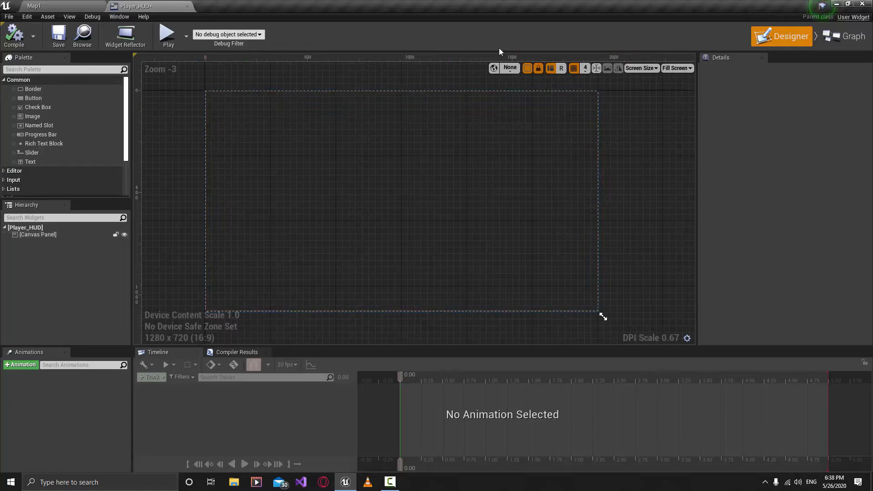
pyautogui.click(59, 6)
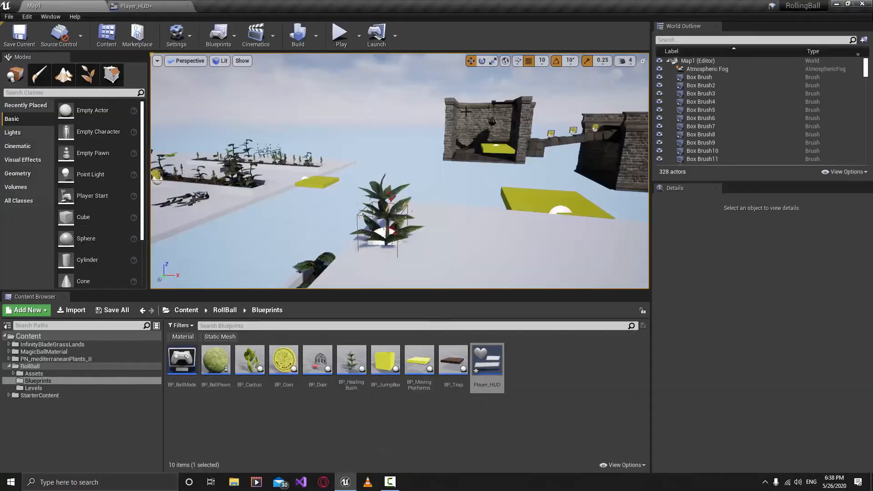
pyautogui.click(170, 5)
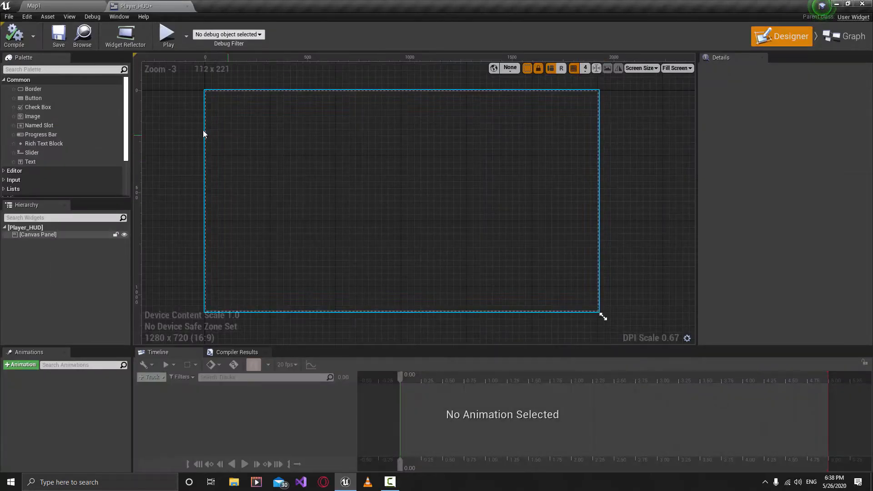
# Step: Add a button, an image, a progress bar, a text block and a named slot to the Player_HUD canvas
pyautogui.moveTo(34, 98); pyautogui.dragTo(443, 157)
pyautogui.moveTo(33, 116); pyautogui.dragTo(325, 200)
pyautogui.moveTo(41, 134); pyautogui.dragTo(346, 163)
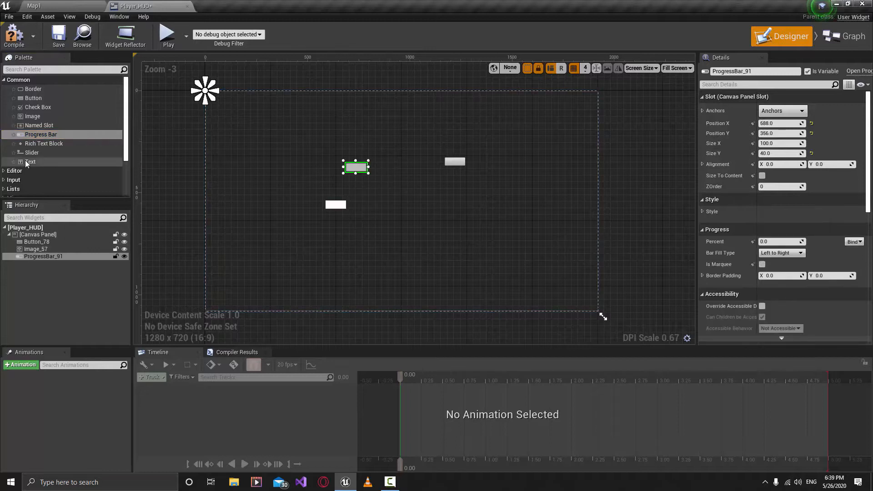
pyautogui.moveTo(30, 161); pyautogui.dragTo(277, 145)
pyautogui.moveTo(20, 124); pyautogui.dragTo(264, 189)
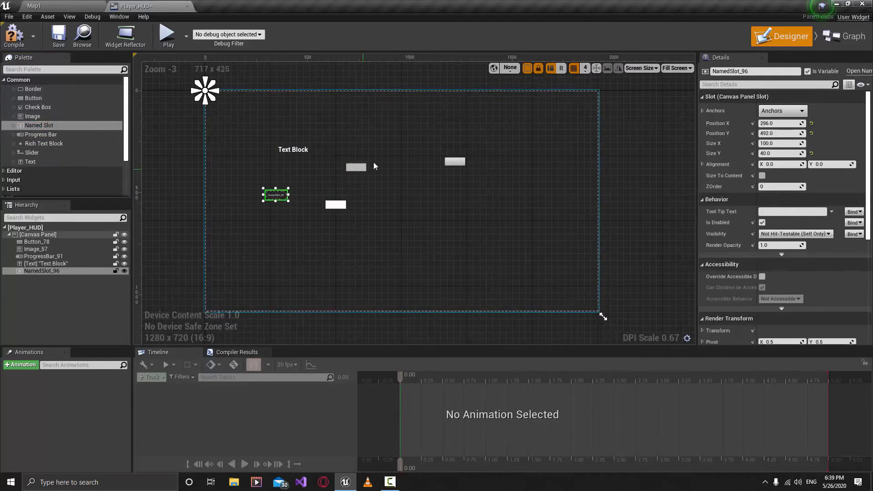
# Step: Delete the button, image, named slot, progress bar and text block from the canvas
pyautogui.click(462, 186)
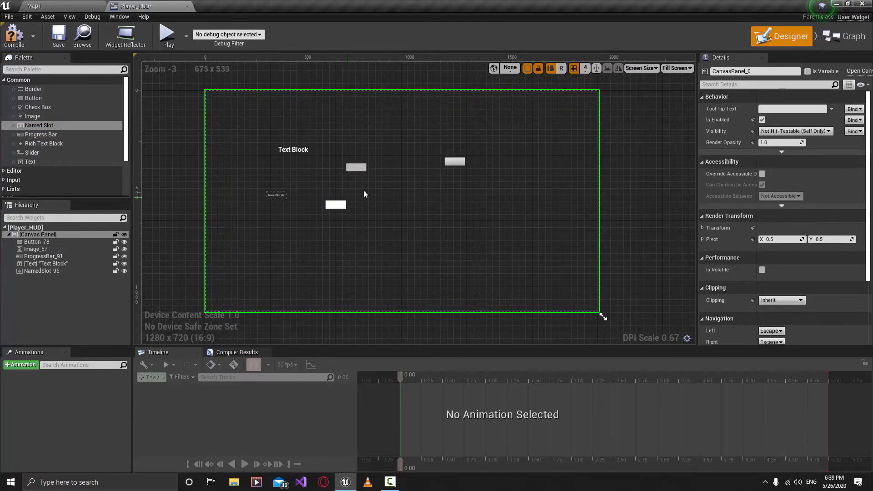
pyautogui.click(455, 162)
pyautogui.keyDown('ctrl'); pyautogui.click(336, 205); pyautogui.keyUp('ctrl')
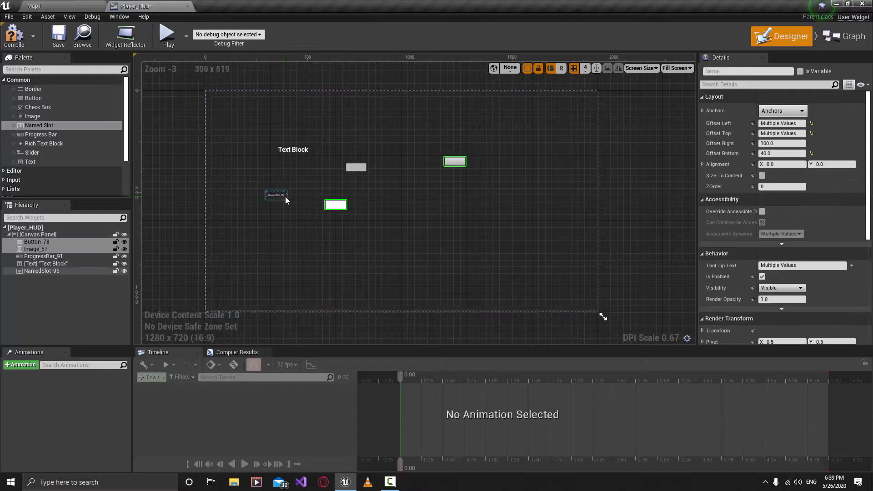
pyautogui.keyDown('ctrl'); pyautogui.click(276, 195); pyautogui.keyUp('ctrl')
pyautogui.keyDown('ctrl'); pyautogui.click(356, 167); pyautogui.keyUp('ctrl')
pyautogui.keyDown('ctrl'); pyautogui.click(309, 156); pyautogui.keyUp('ctrl')
pyautogui.keyDown('ctrl'); pyautogui.click(298, 151); pyautogui.keyUp('ctrl')
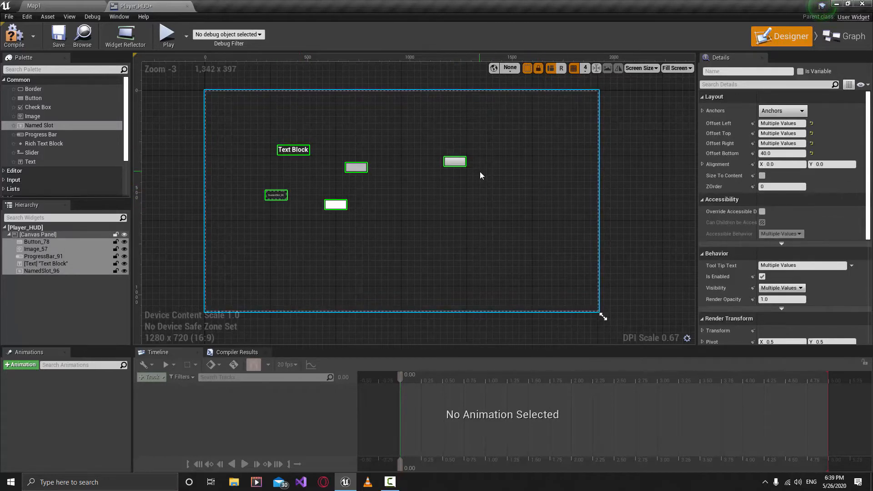
pyautogui.press('Delete')
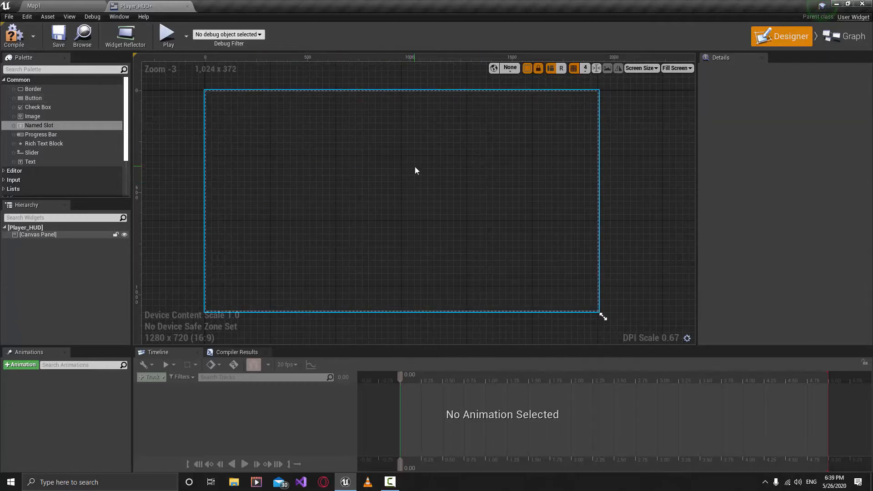
# Step: Add a progress bar near the middle of the canvas, and delete it again
pyautogui.scroll(1, 458, 160)
pyautogui.scroll(-1, 455, 162)
pyautogui.scroll(1, 455, 161)
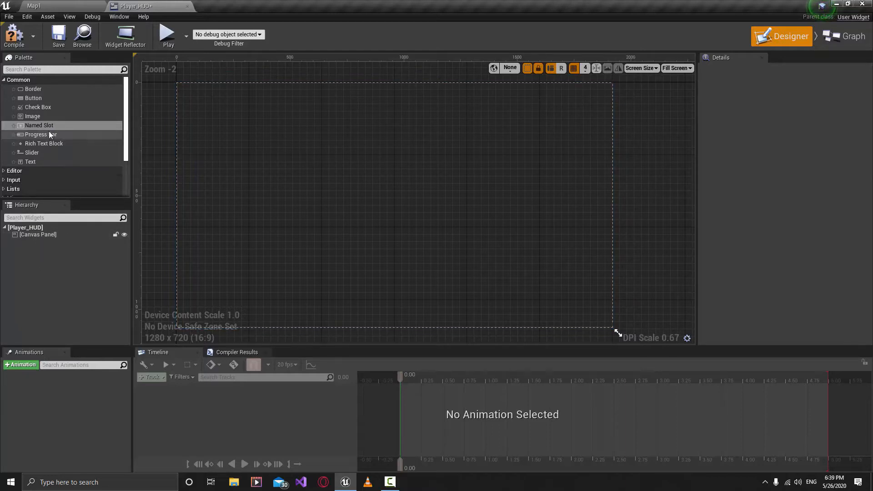
pyautogui.moveTo(41, 135); pyautogui.dragTo(430, 183)
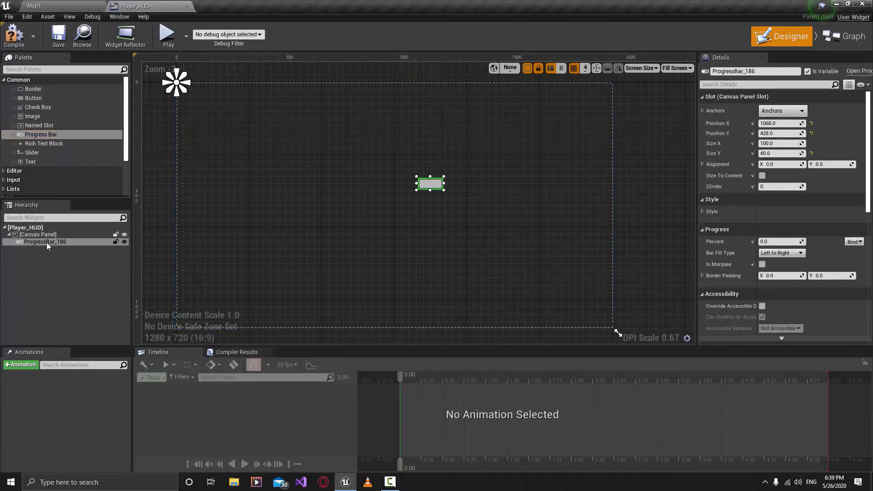
pyautogui.press('Delete')
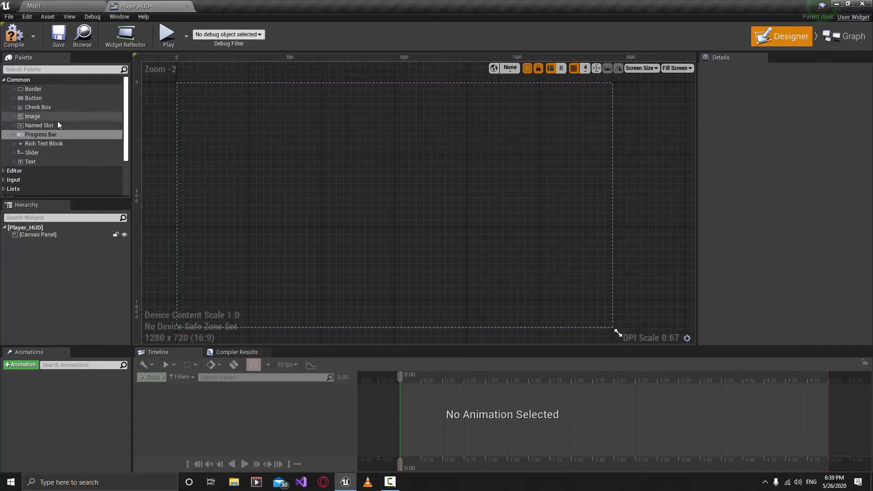
# Step: Place a text block on the canvas at about X 548, Y 164 and enter the person's name as its text
pyautogui.moveTo(40, 162); pyautogui.dragTo(301, 119)
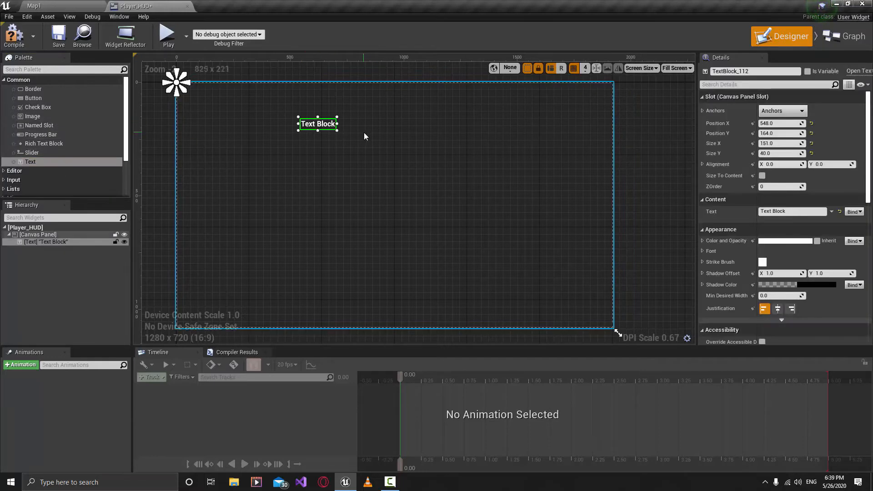
pyautogui.click(814, 212)
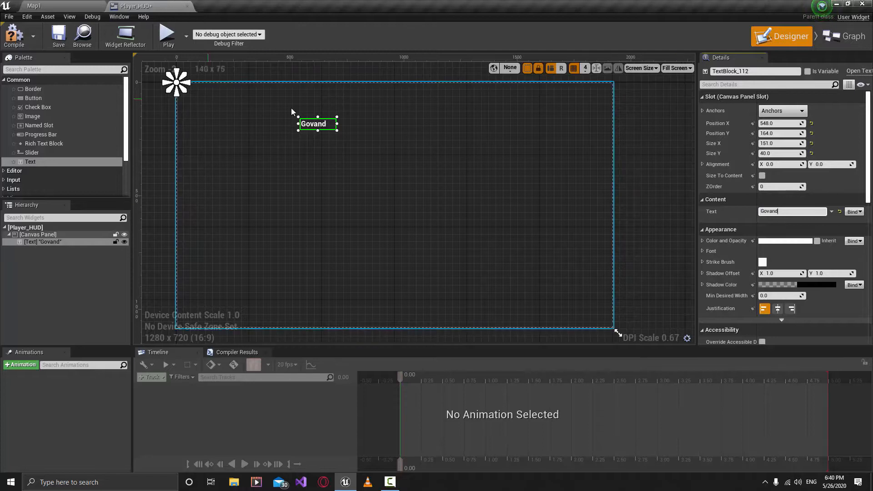
# Step: Clear the text block's text and delete the text block from the canvas
pyautogui.click(840, 212)
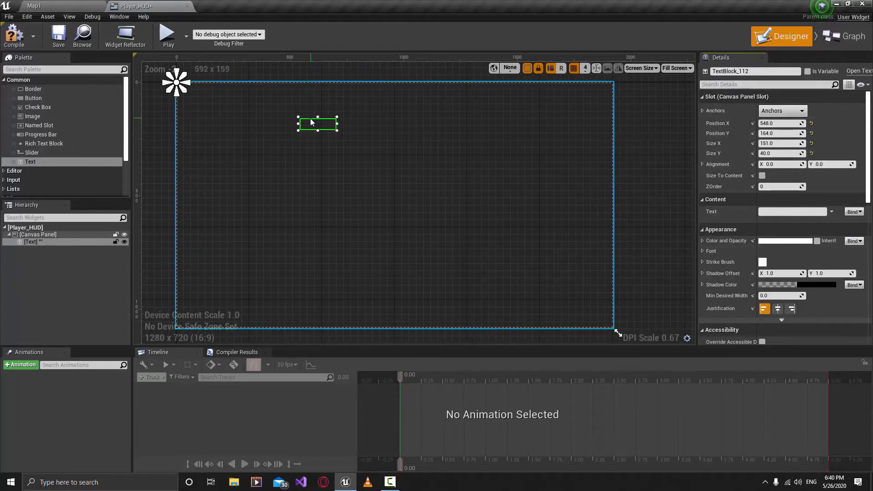
pyautogui.click(84, 242)
pyautogui.press('Delete')
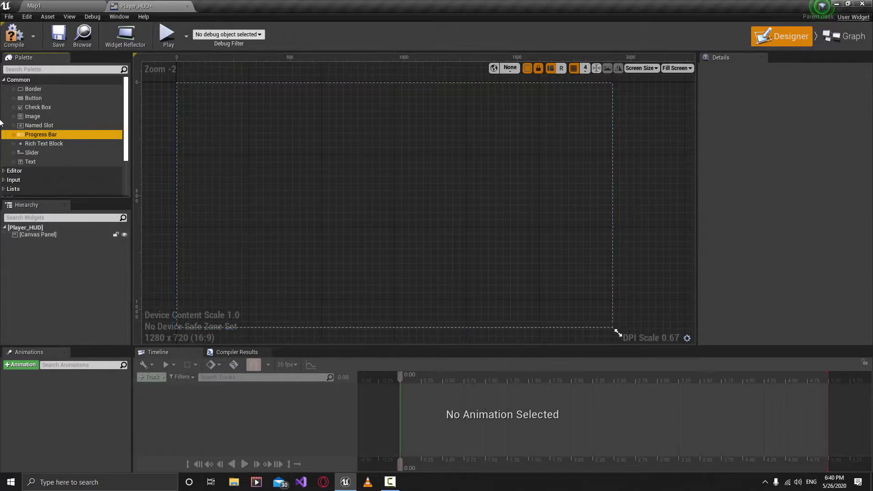
# Step: Add an image to the canvas at about X 1408, Y 196 and set its brush to the HealthBar texture
pyautogui.click(32, 117)
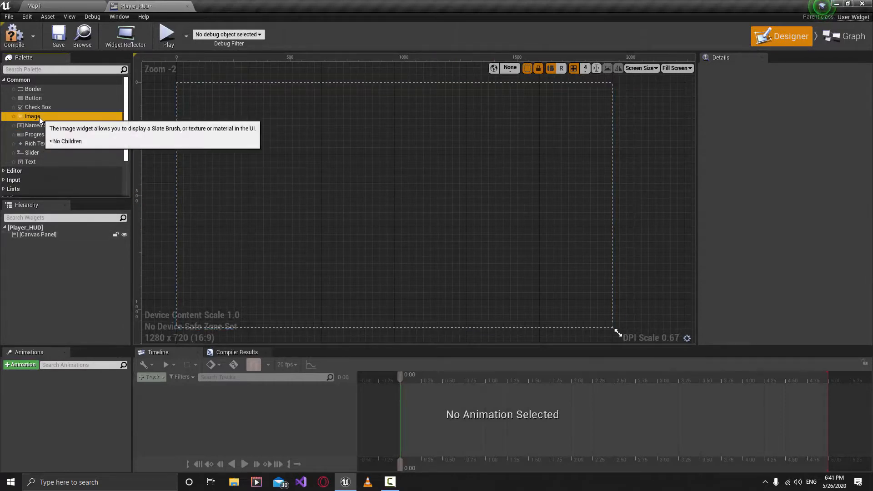
pyautogui.moveTo(39, 116); pyautogui.dragTo(564, 134)
pyautogui.moveTo(498, 131); pyautogui.dragTo(498, 131)
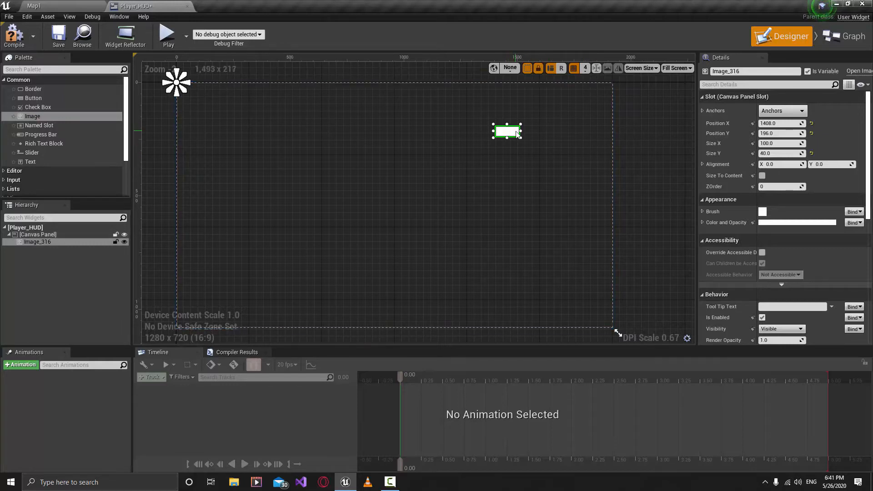
pyautogui.click(702, 211)
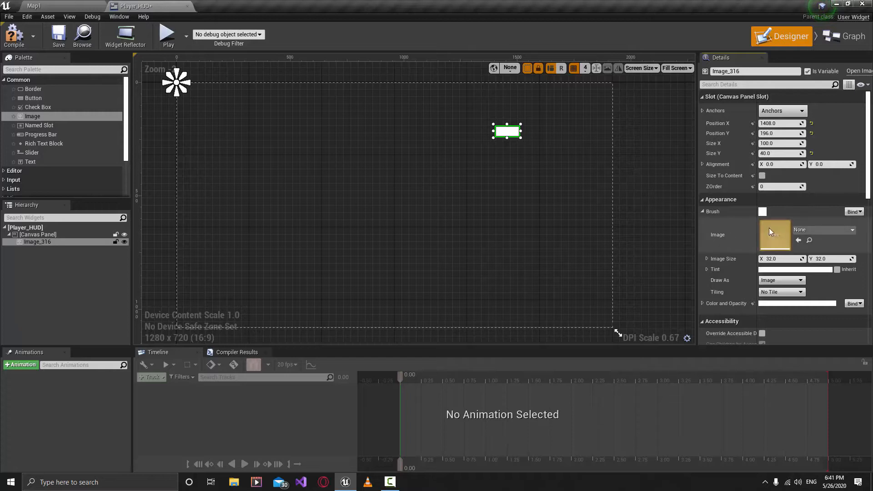
pyautogui.click(817, 231)
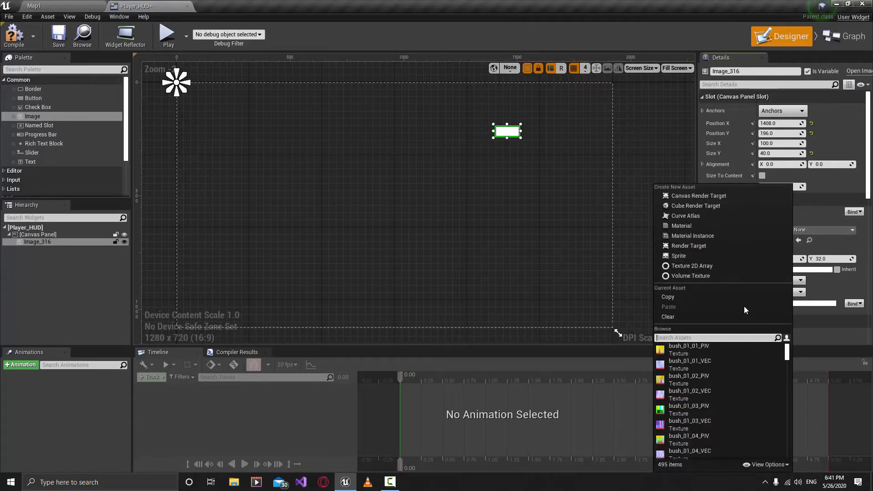
pyautogui.write('health')
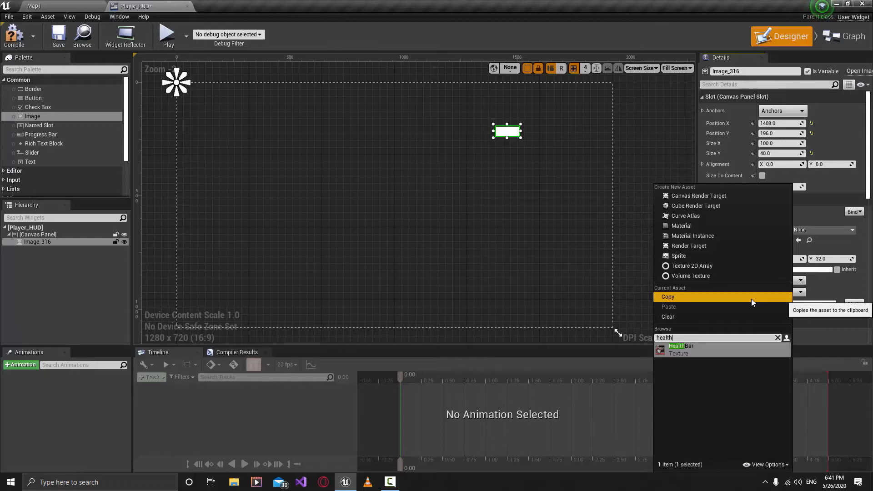
pyautogui.press('Return')
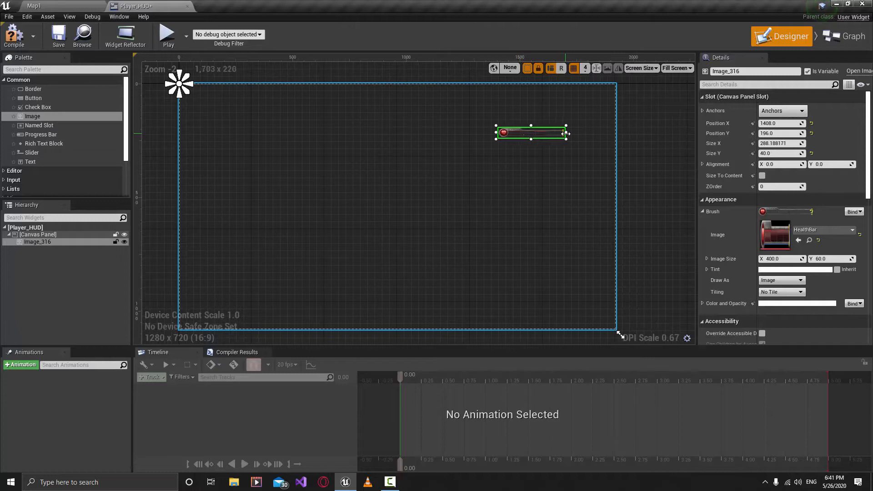
# Step: Resize the health bar image to about 426 by 74 and place it at about X 1350, Y 112
pyautogui.moveTo(566, 133); pyautogui.dragTo(568, 134)
pyautogui.click(534, 127)
pyautogui.click(533, 130)
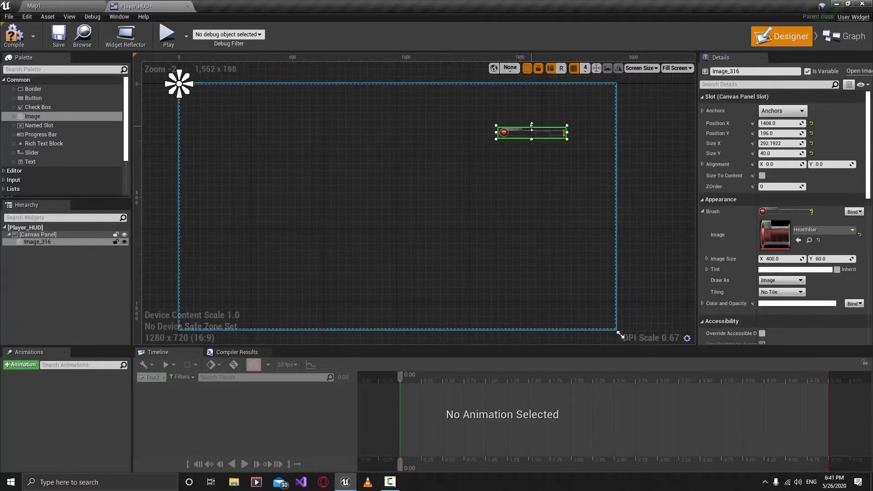
pyautogui.click(534, 127)
pyautogui.click(535, 132)
pyautogui.moveTo(533, 125); pyautogui.dragTo(559, 121)
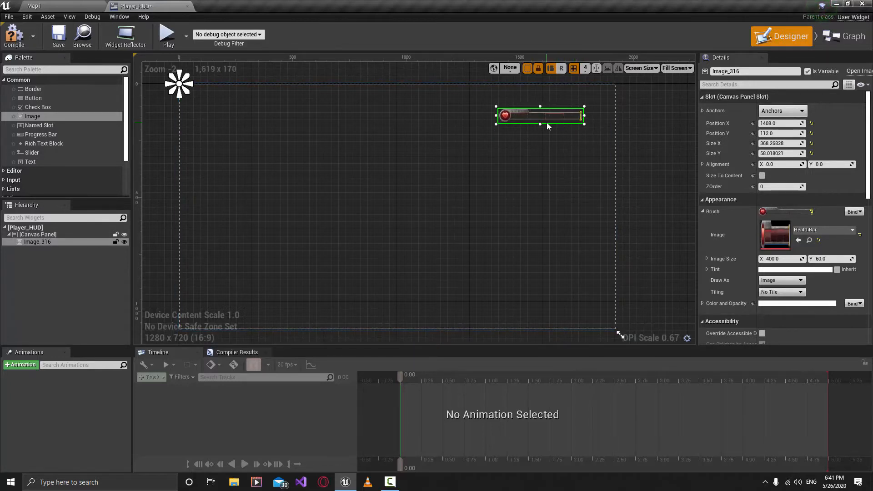
pyautogui.moveTo(540, 124); pyautogui.dragTo(486, 118)
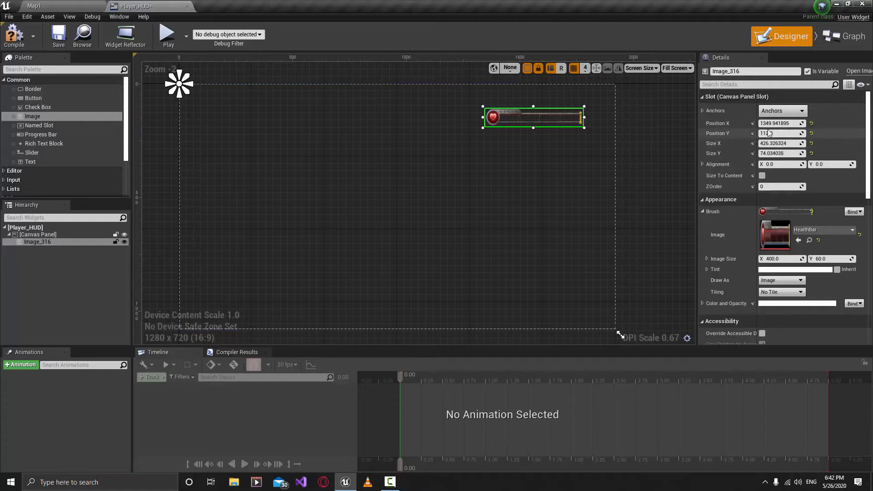
pyautogui.press('Return')
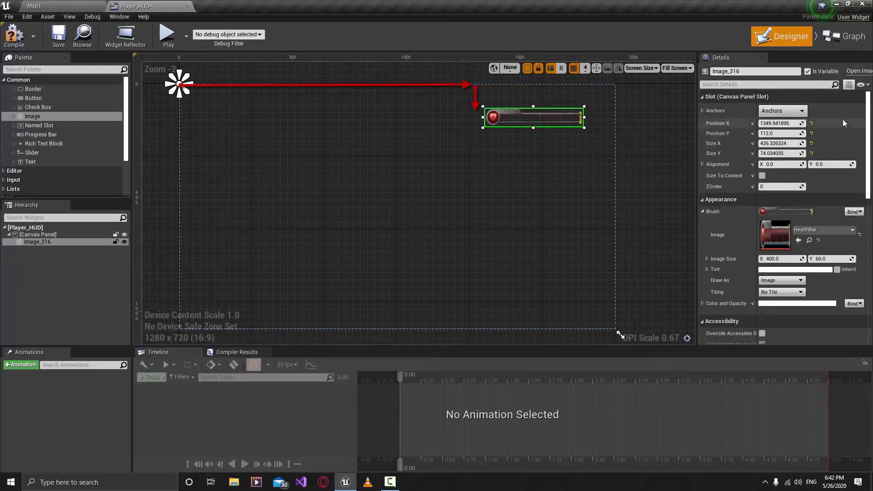
# Step: Anchor the health bar image to the top-right corner of the canvas
pyautogui.click(785, 112)
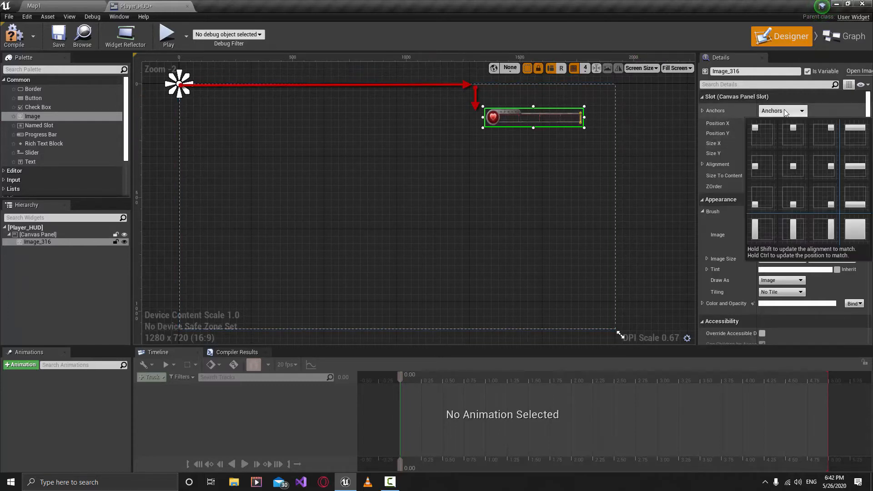
pyautogui.click(828, 137)
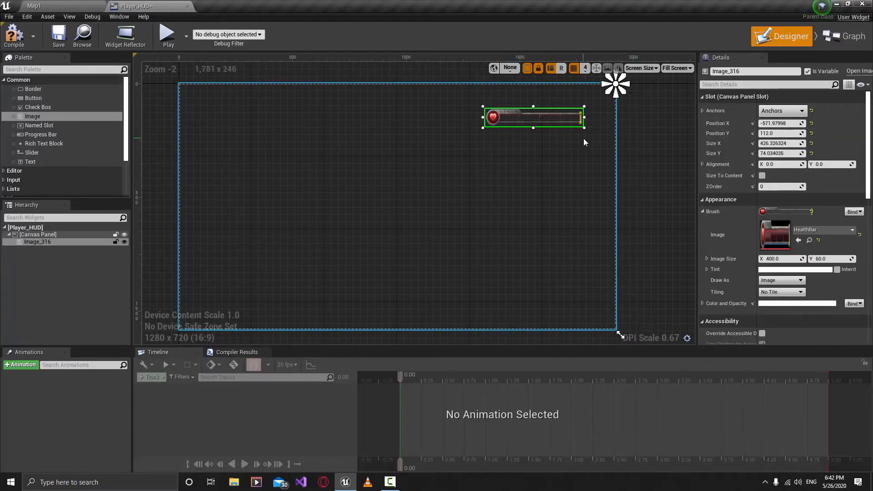
pyautogui.moveTo(631, 125); pyautogui.dragTo(649, 119, button='right')
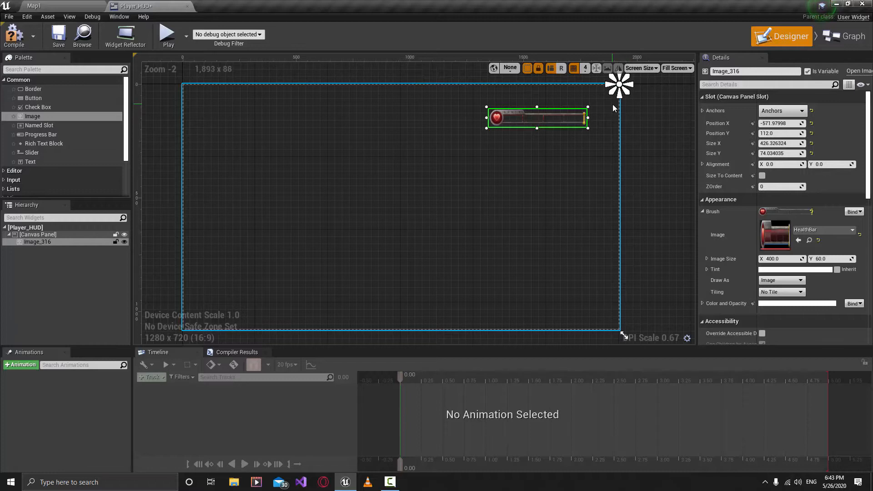
pyautogui.click(648, 113)
pyautogui.click(576, 119)
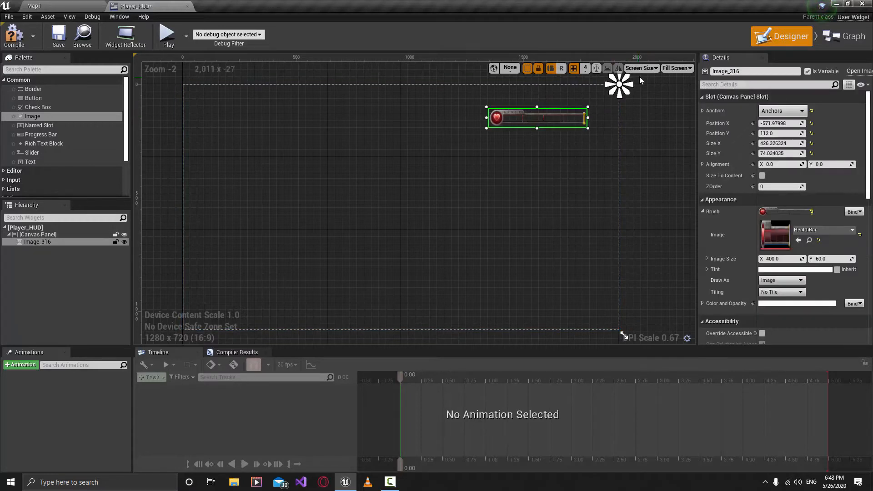
pyautogui.click(777, 111)
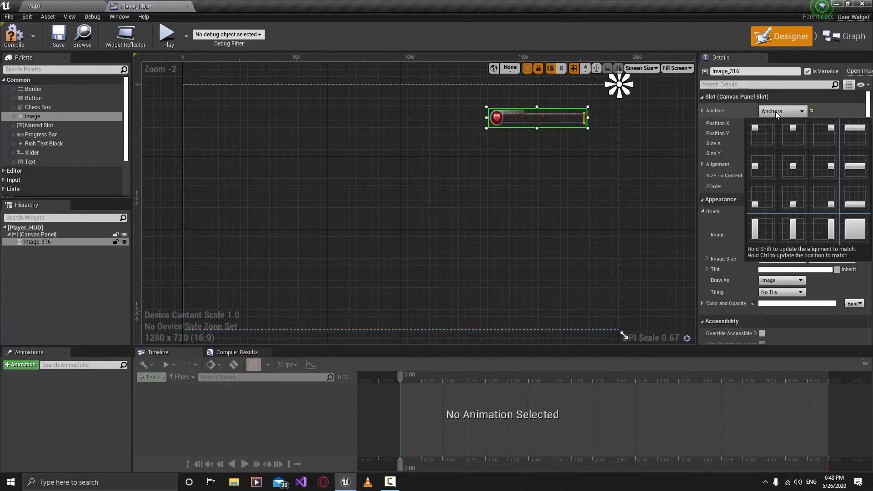
pyautogui.click(824, 129)
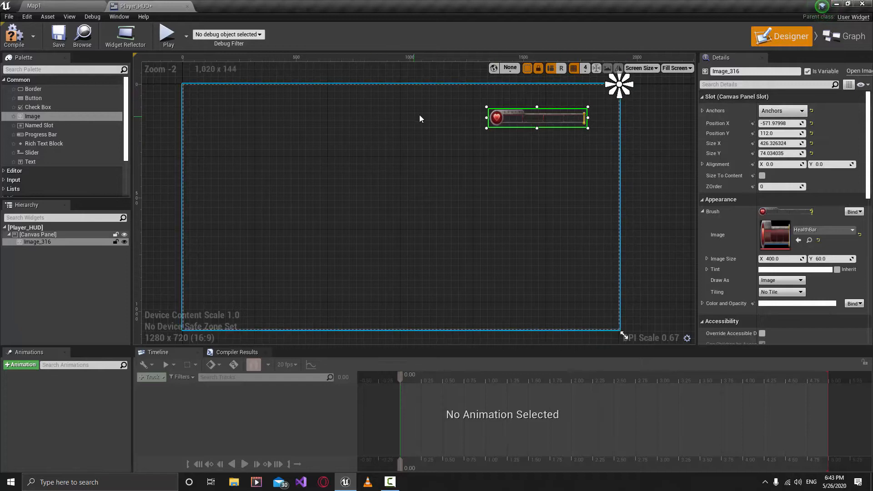
# Step: Rename the health bar image widget as Image Health
pyautogui.click(101, 287)
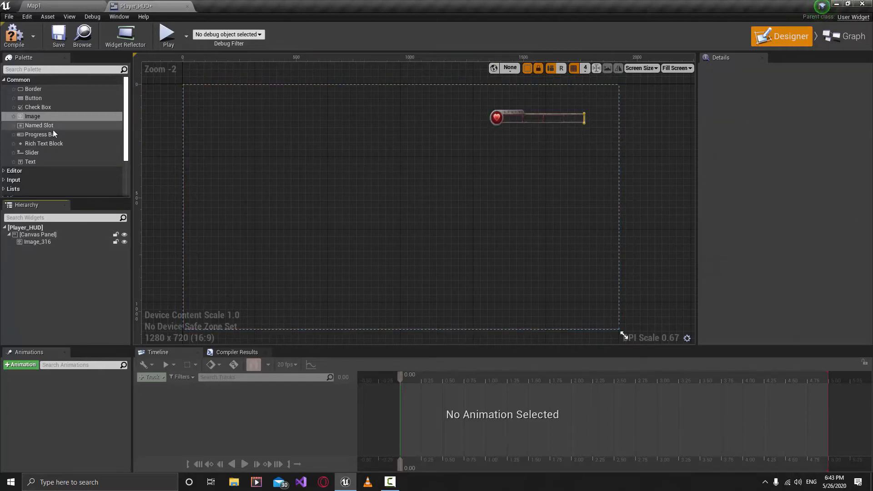
pyautogui.click(46, 242)
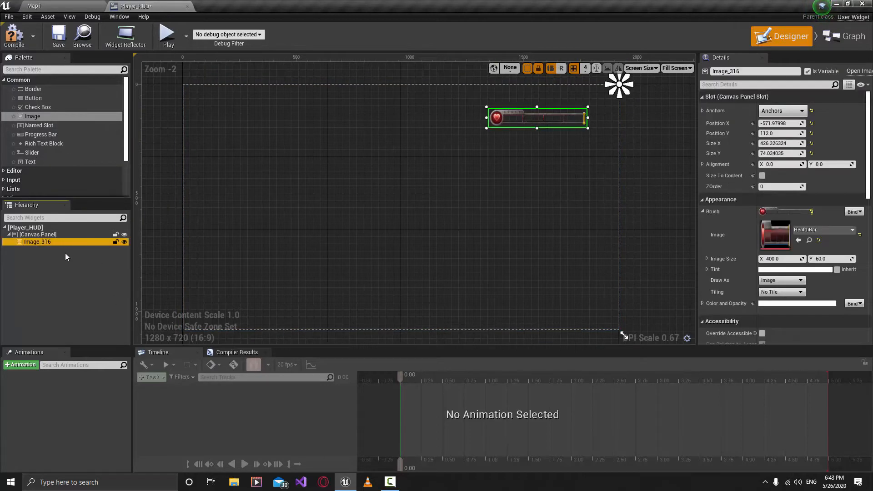
pyautogui.press('F2')
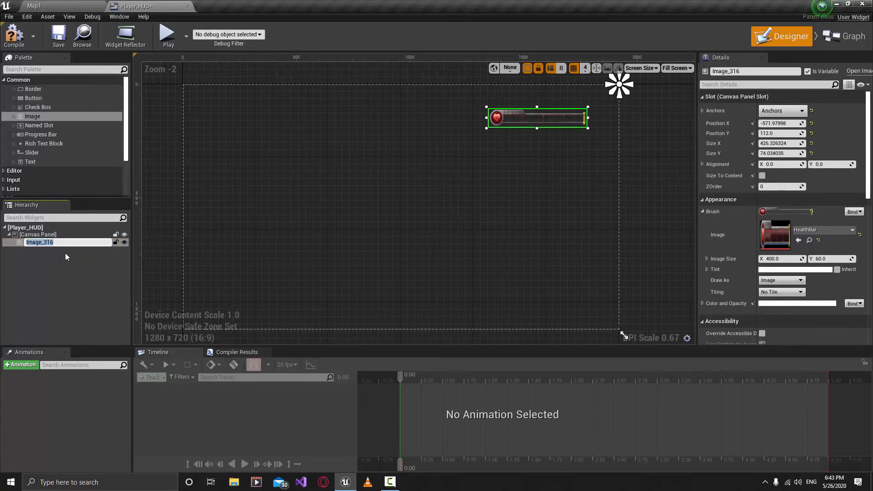
pyautogui.write('Ima')
pyautogui.press('Return')
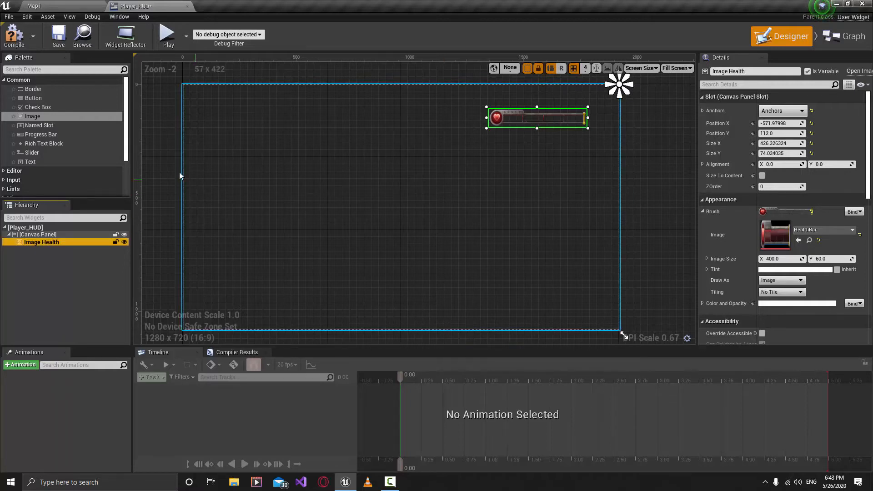
# Step: Add a second image to the canvas at about X 156, Y 120 and set its brush to the CoinUI texture
pyautogui.click(39, 117)
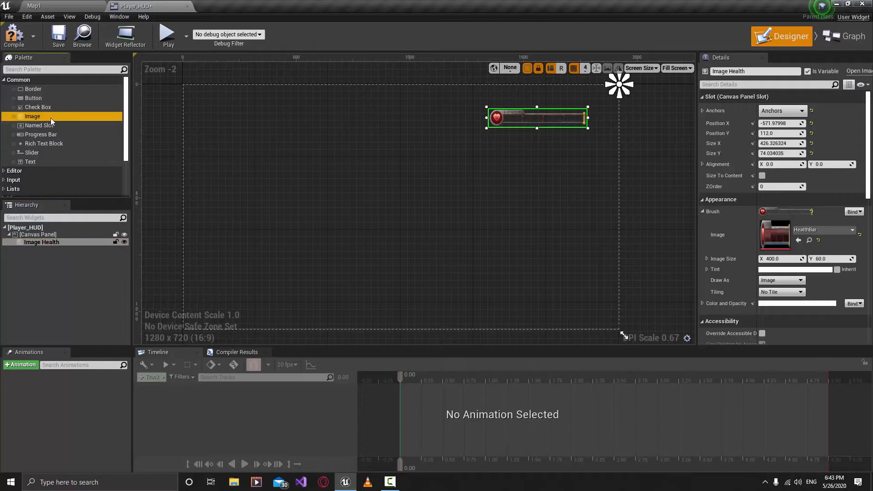
pyautogui.moveTo(50, 118); pyautogui.dragTo(217, 112)
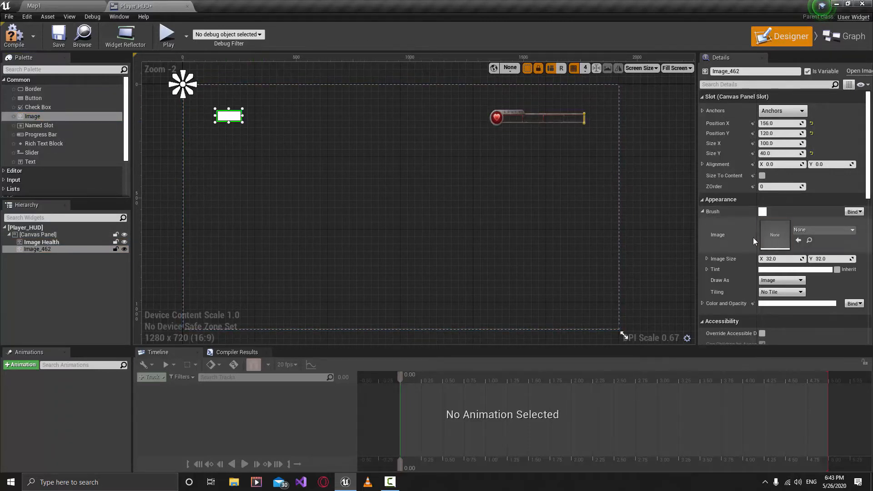
pyautogui.click(822, 231)
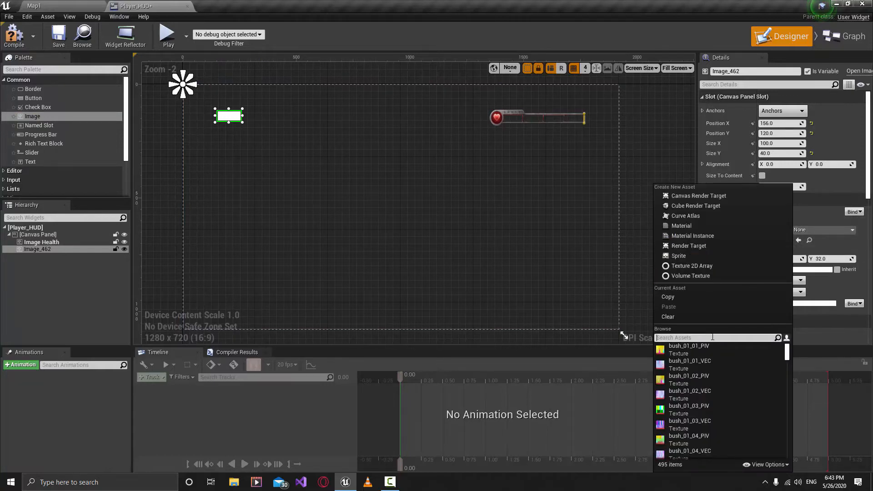
pyautogui.write('coin')
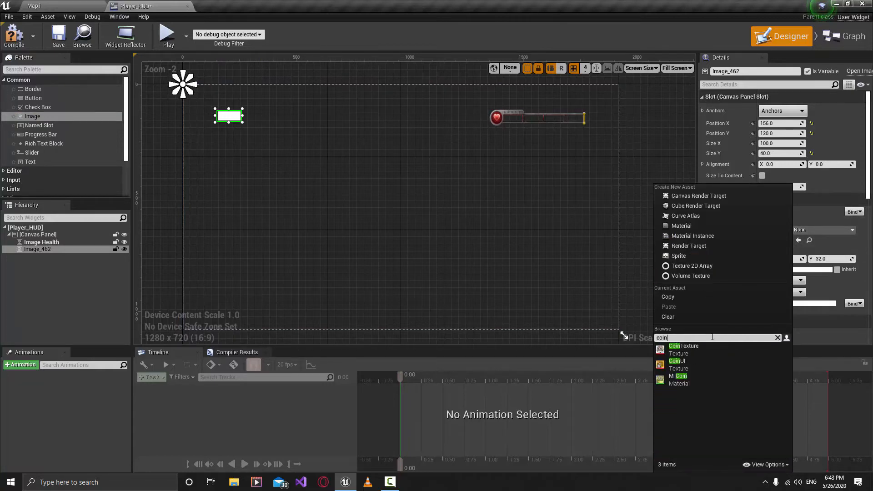
pyautogui.click(682, 364)
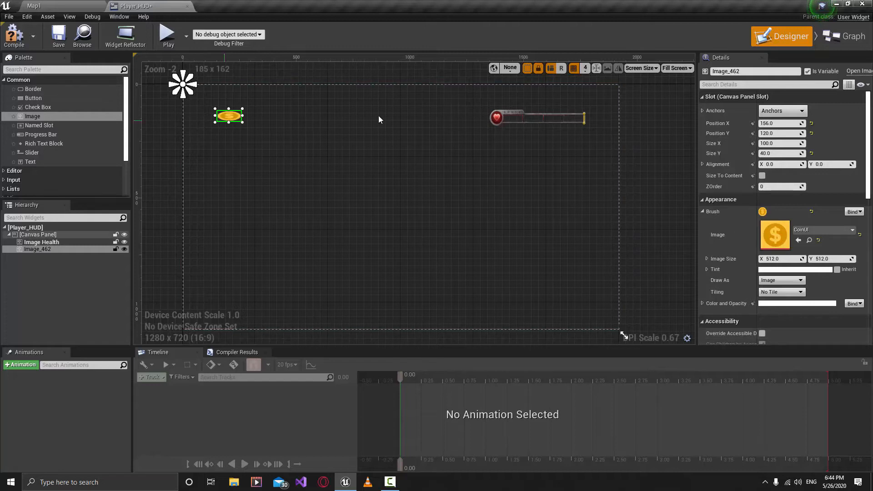
# Step: Set the coin image's Size Y to 100 and move it to about X 168, Y 120
pyautogui.moveTo(229, 123); pyautogui.dragTo(230, 133)
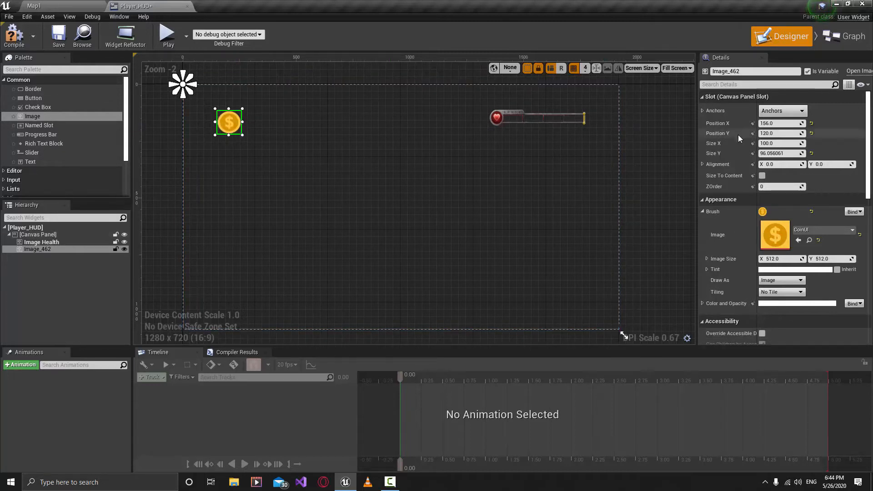
pyautogui.click(780, 153)
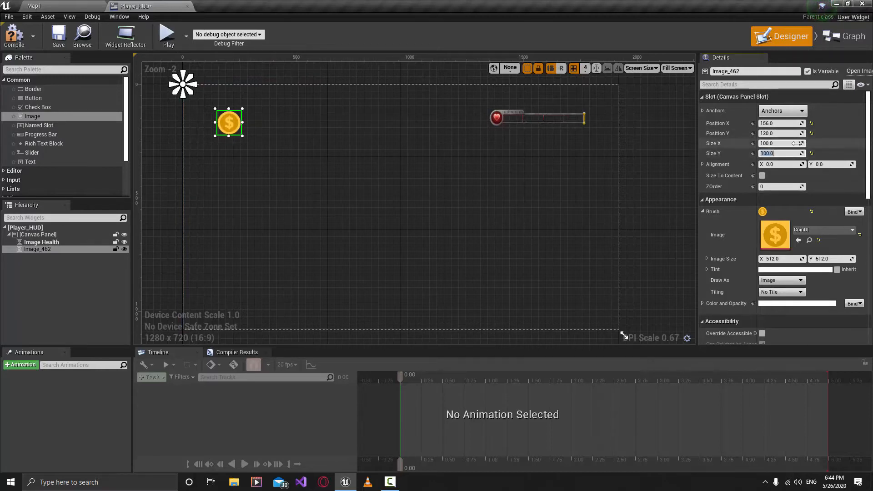
pyautogui.moveTo(231, 127); pyautogui.dragTo(234, 128)
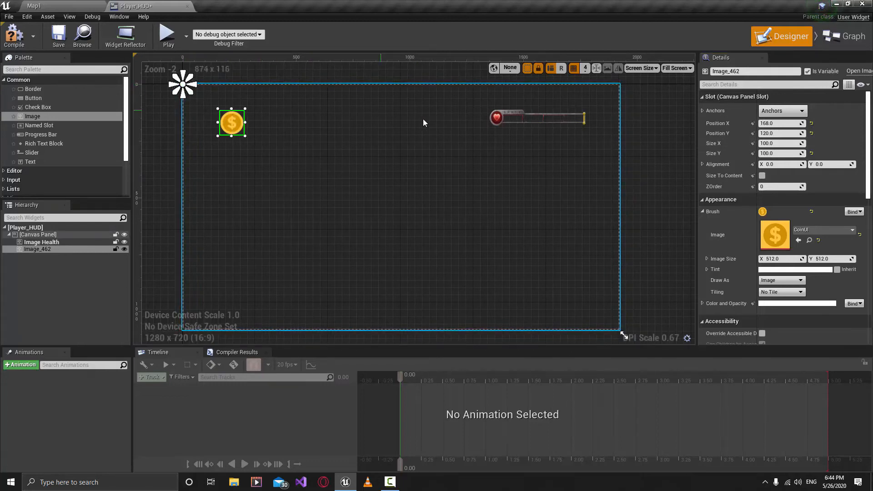
pyautogui.click(392, 140)
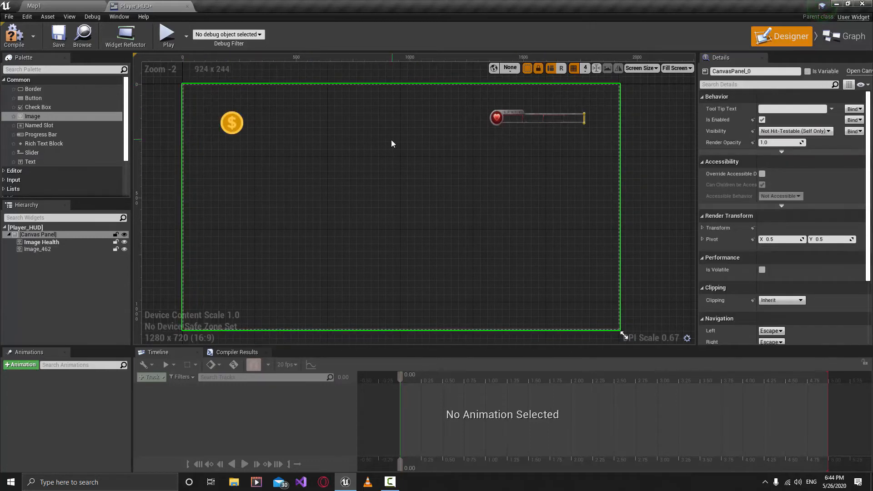
# Step: Move the health bar image to about X -534, Y 120, in line with the coin image's top edge
pyautogui.click(538, 122)
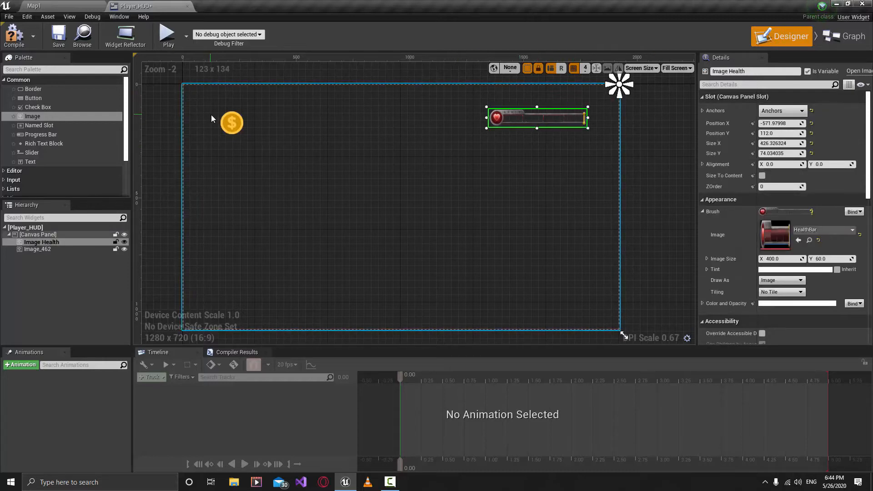
pyautogui.click(230, 123)
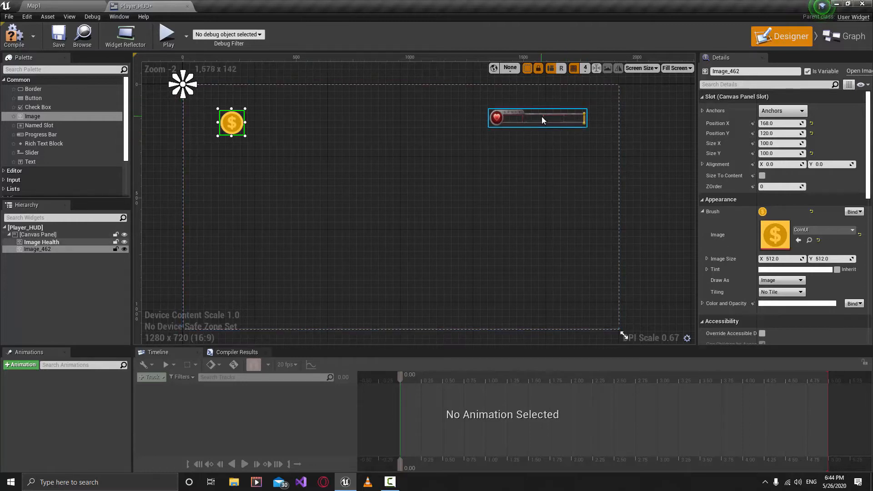
pyautogui.moveTo(546, 119)
pyautogui.mouseDown()
pyautogui.moveTo(552, 124)
pyautogui.moveTo(263, 305)
pyautogui.moveTo(472, 194)
pyautogui.moveTo(538, 119)
pyautogui.mouseUp()
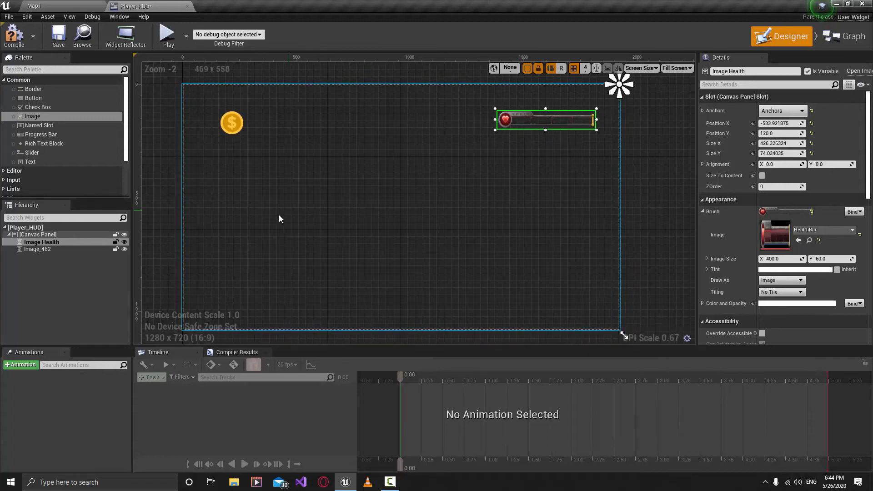
pyautogui.click(280, 219)
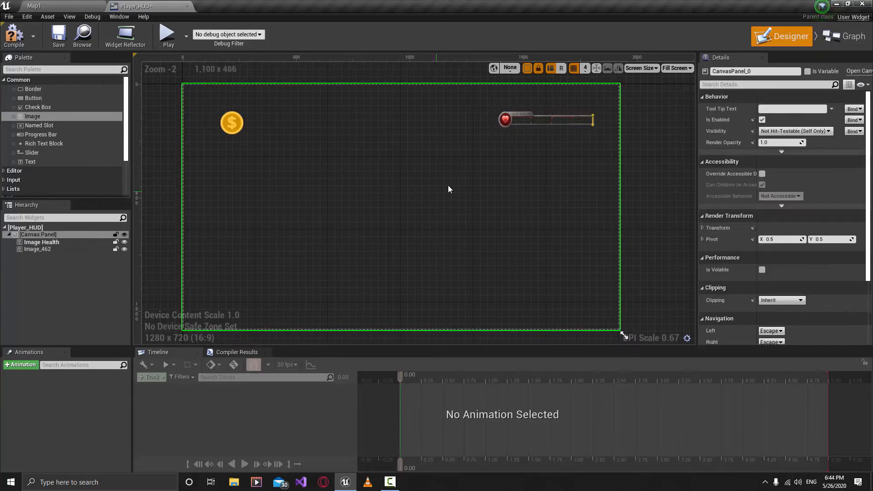
# Step: Rename the coin image widget as Image Coin
pyautogui.click(51, 249)
pyautogui.click(62, 249)
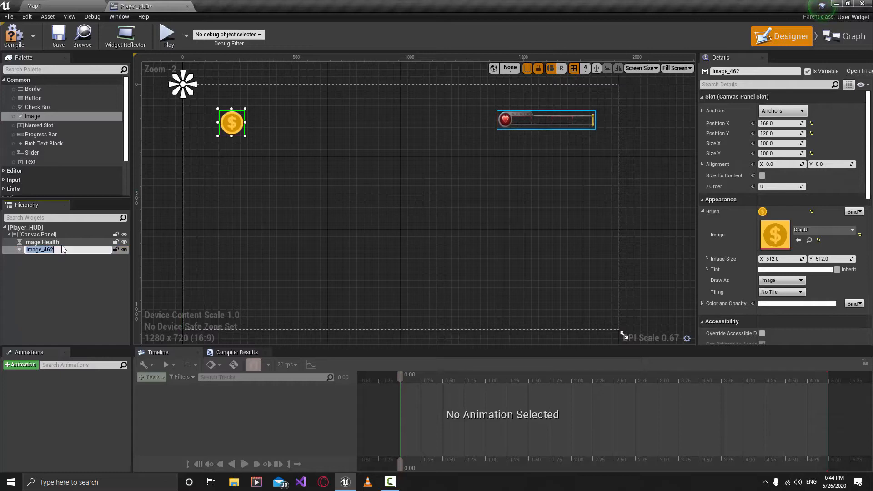
pyautogui.write('Image Coin')
pyautogui.press('Return')
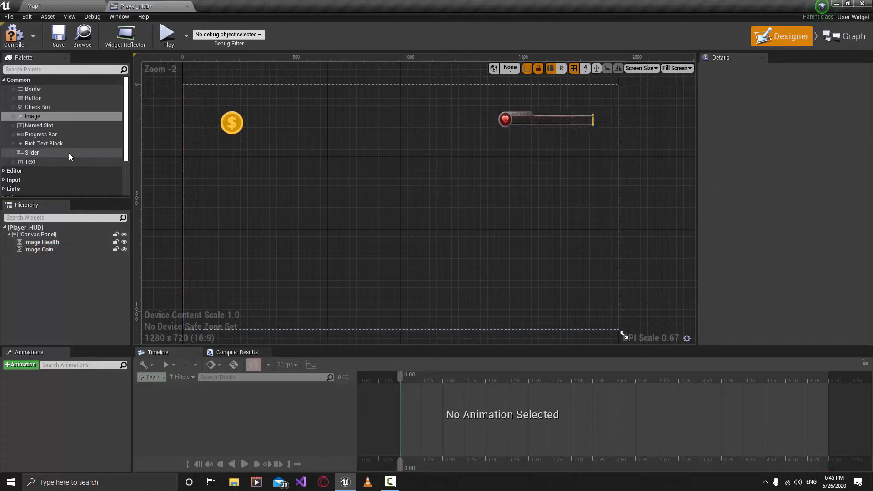
# Step: Add a text block beside the coin image, set its text to 9999 and resize it to about 85 by 56
pyautogui.moveTo(32, 164); pyautogui.dragTo(261, 130)
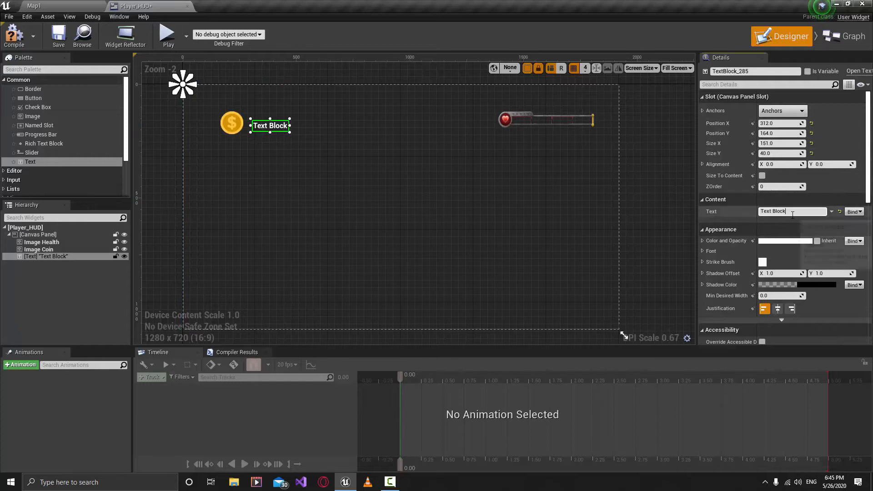
pyautogui.click(805, 212)
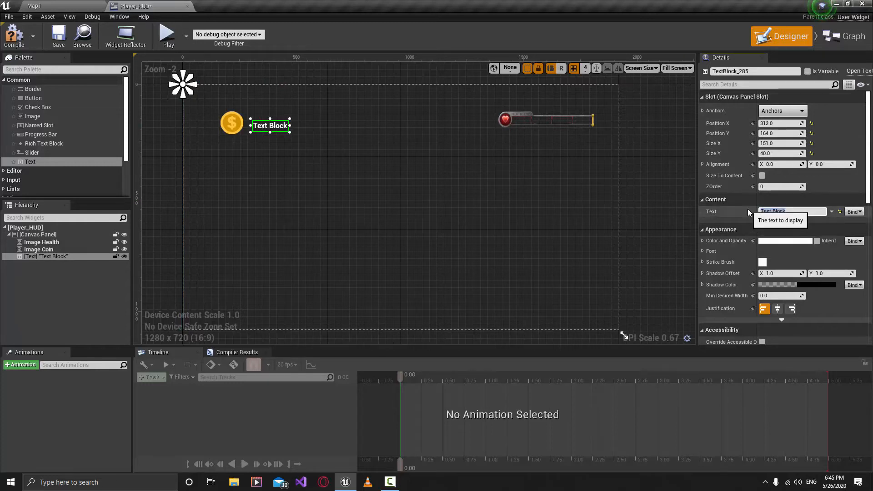
pyautogui.write('9999')
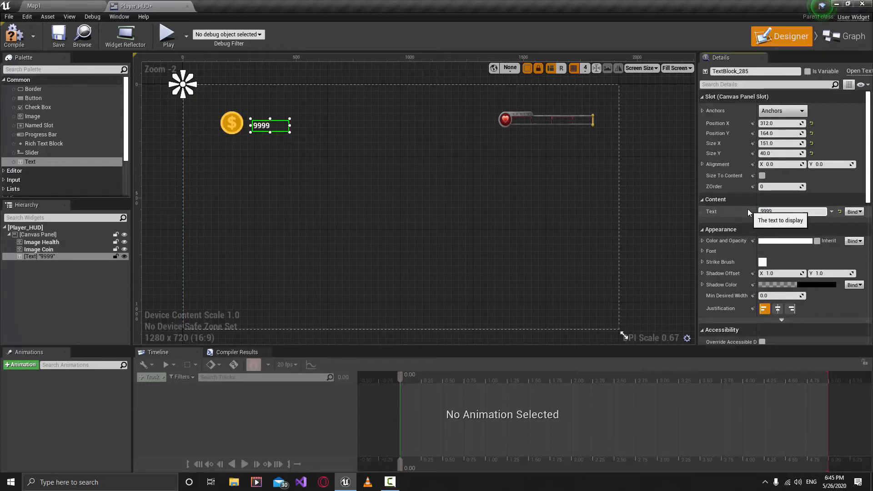
pyautogui.press('Return')
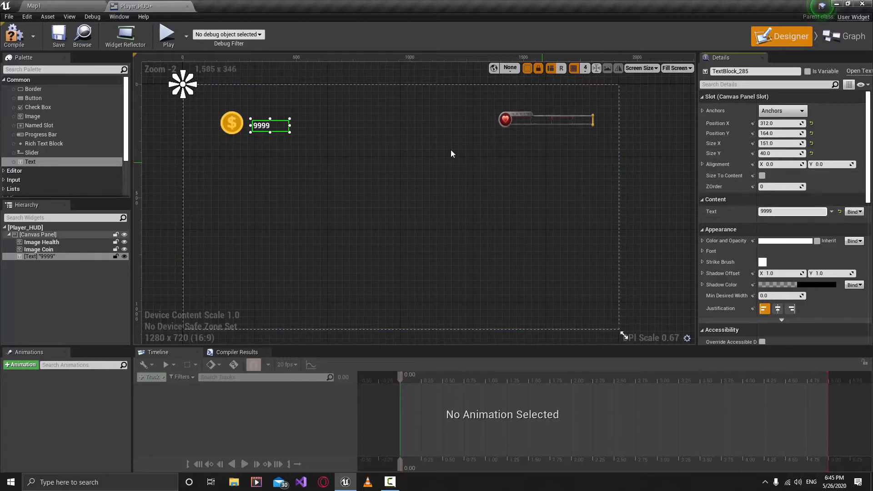
pyautogui.moveTo(289, 126); pyautogui.dragTo(282, 125)
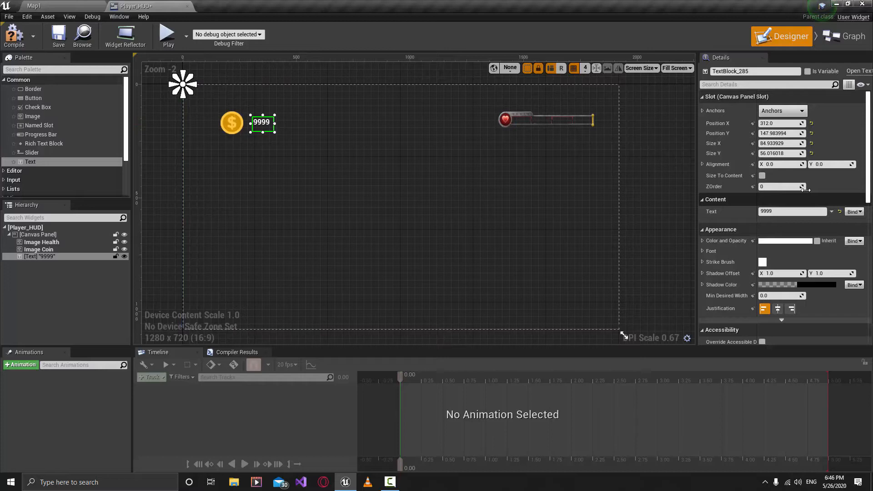
# Step: Set the 9999 text's colour to yellow (R 0.942375, G 1.0, B 0.226567) and move it to about X 304, Y 156
pyautogui.scroll(-3, 798, 233)
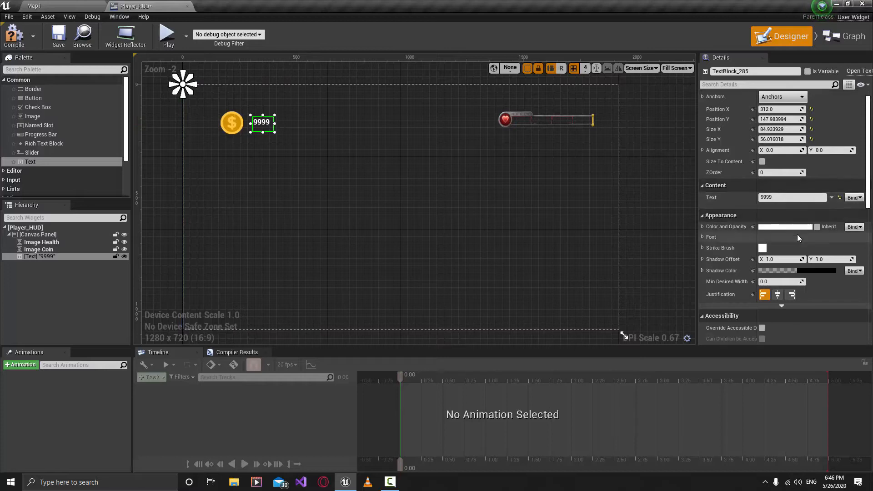
pyautogui.scroll(3, 811, 316)
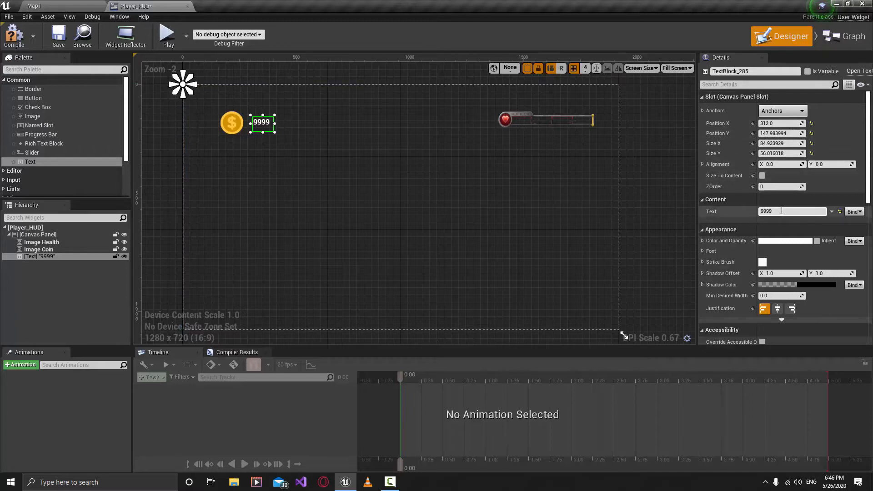
pyautogui.click(703, 241)
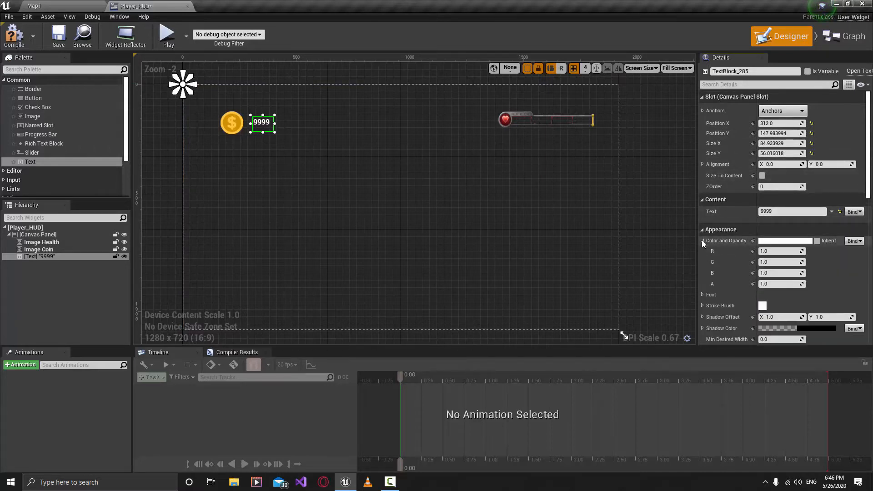
pyautogui.click(779, 241)
pyautogui.moveTo(645, 315); pyautogui.dragTo(651, 337)
pyautogui.click(719, 449)
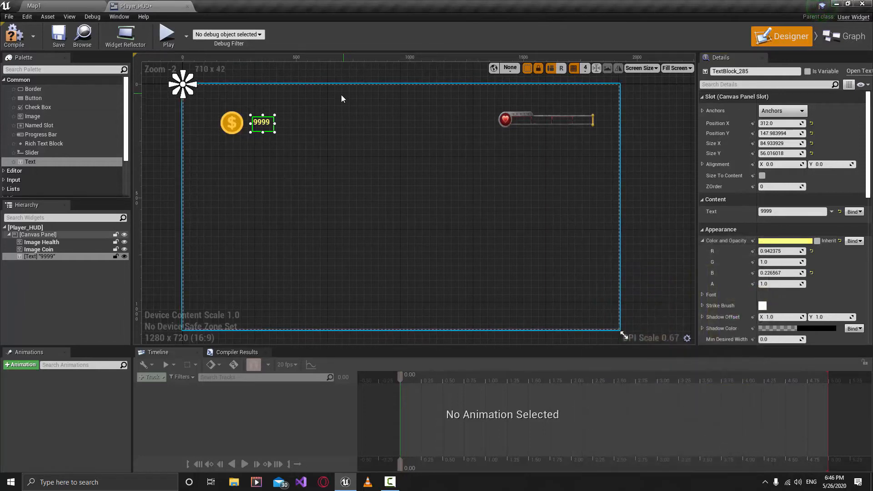
pyautogui.moveTo(266, 126); pyautogui.dragTo(266, 127)
# Step: Try centred justification on the 9999 text and restore left alignment
pyautogui.scroll(-2, 791, 252)
pyautogui.scroll(-2, 790, 253)
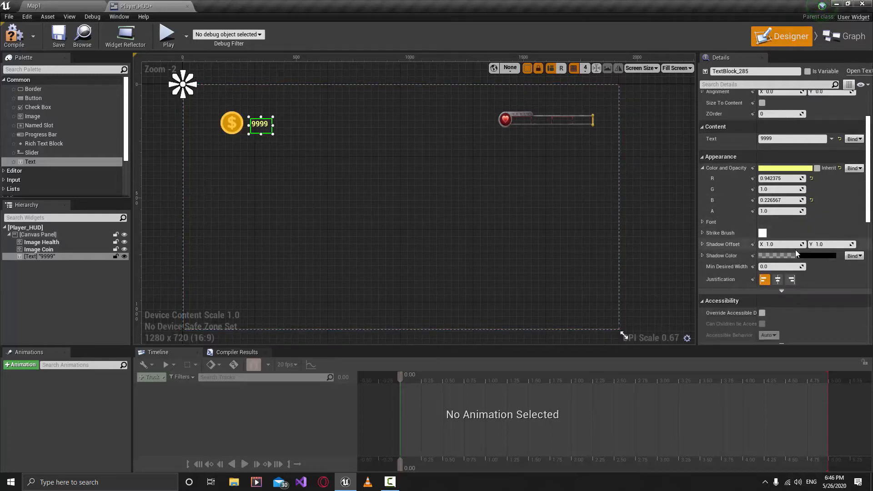
pyautogui.click(702, 208)
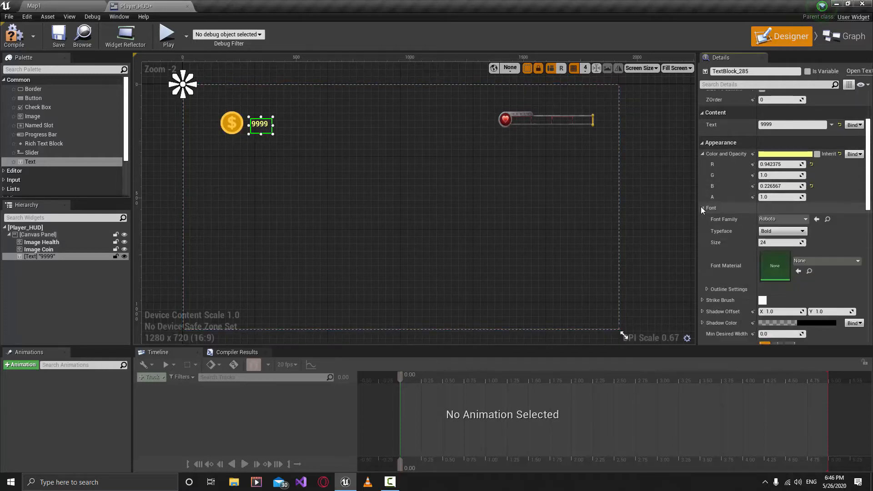
pyautogui.click(702, 208)
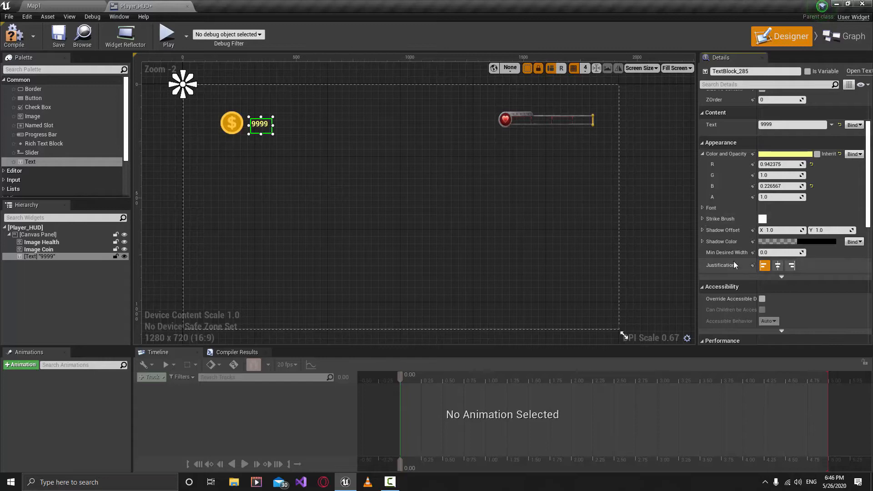
pyautogui.click(778, 266)
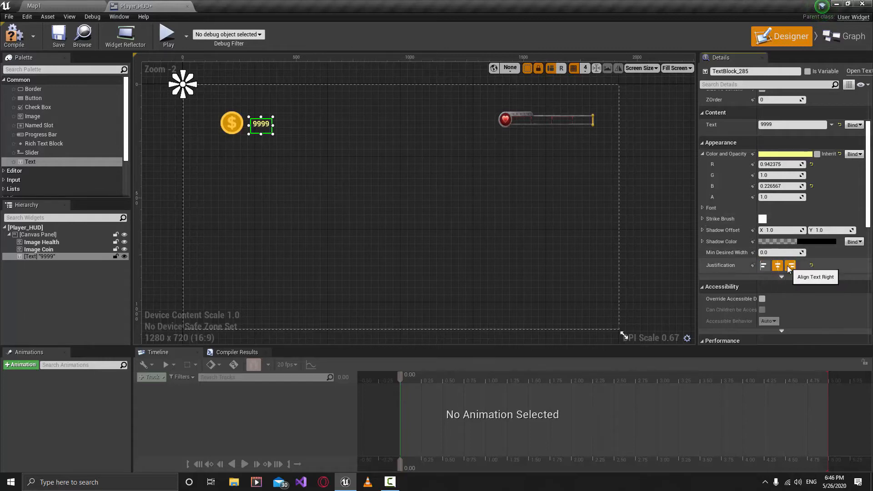
pyautogui.click(765, 266)
# Step: Try a font size of 14 on the 9999 text and reset the size to its default
pyautogui.scroll(-8, 755, 204)
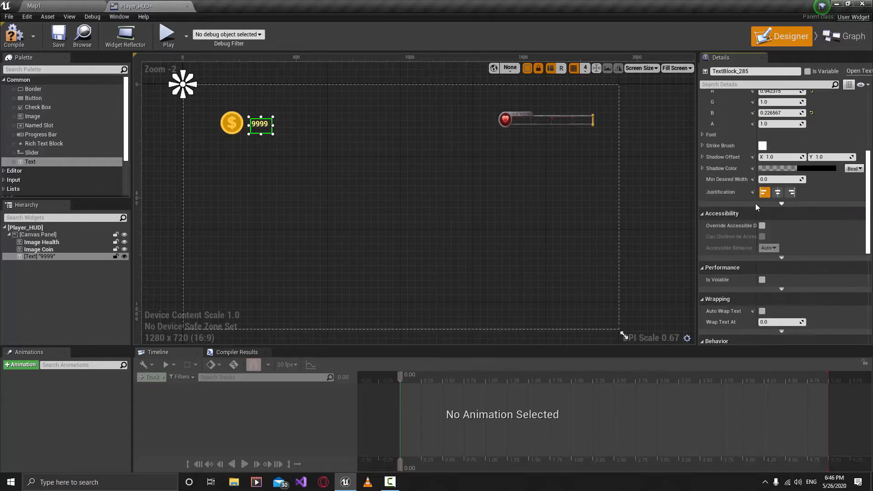
pyautogui.scroll(10, 721, 208)
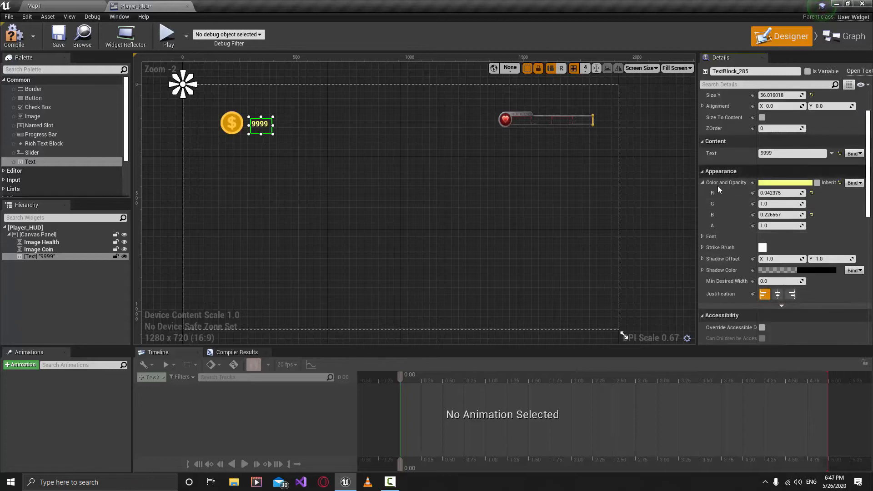
pyautogui.scroll(2, 400, 131)
pyautogui.scroll(-3, 400, 130)
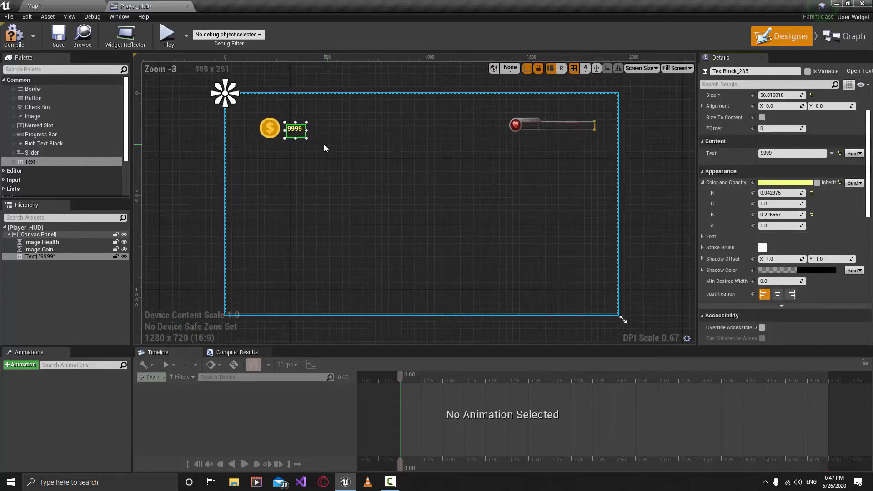
pyautogui.scroll(2, 727, 205)
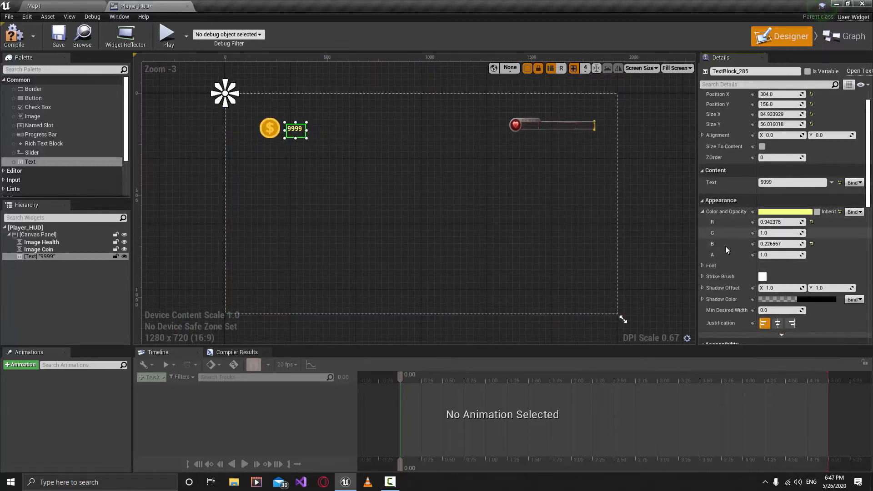
pyautogui.click(702, 268)
pyautogui.click(701, 267)
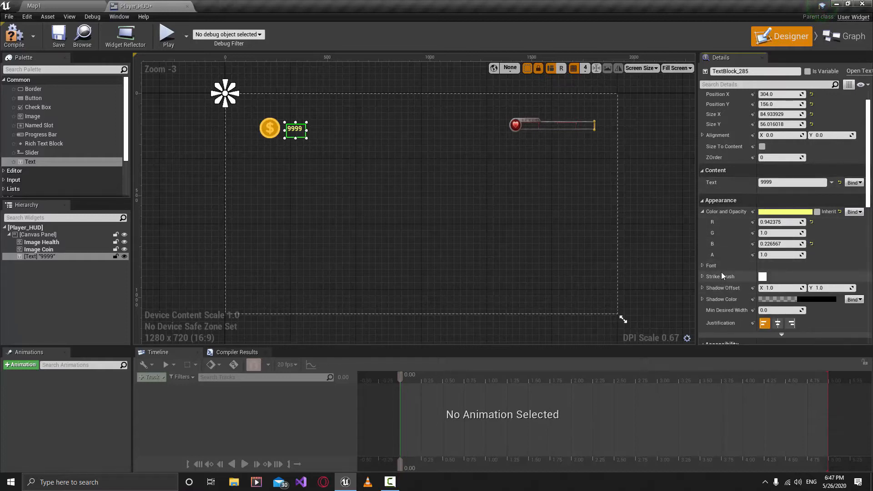
pyautogui.click(703, 266)
pyautogui.scroll(-1, 728, 263)
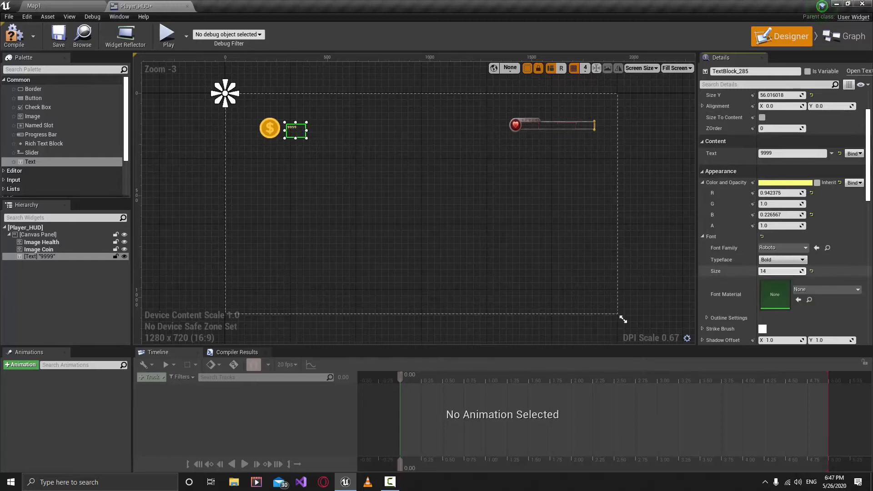
pyautogui.click(812, 272)
pyautogui.click(703, 183)
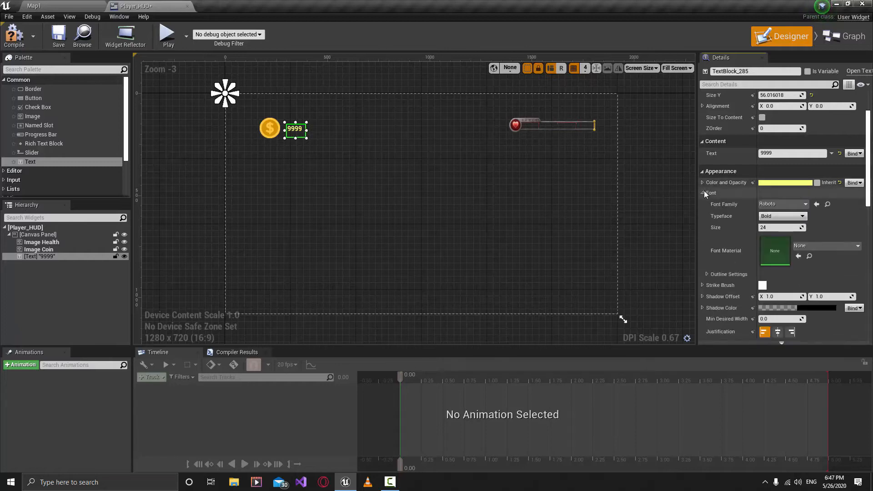
pyautogui.click(703, 193)
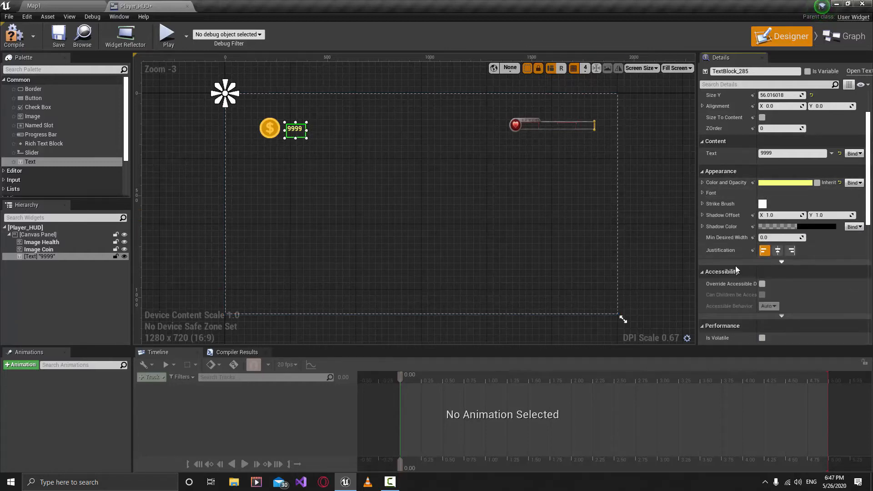
# Step: Move the 9999 text closer to the coin image, to about X 292, Y 164
pyautogui.scroll(4, 735, 265)
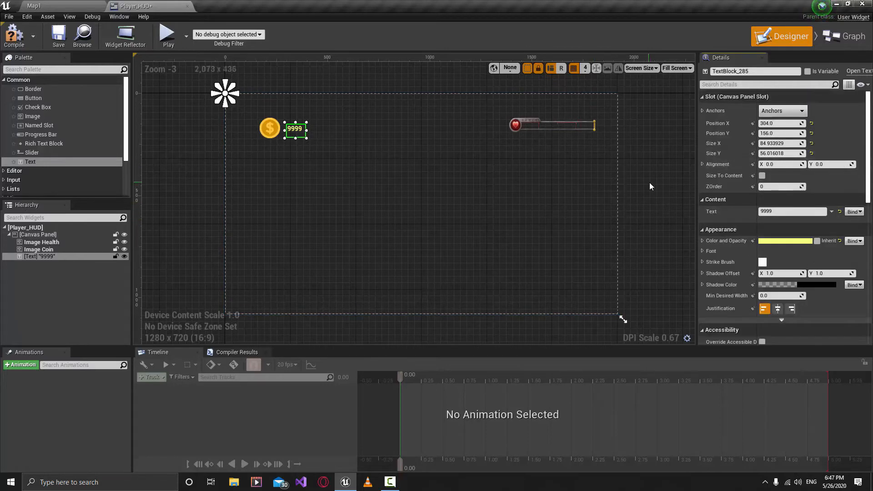
pyautogui.click(650, 169)
pyautogui.moveTo(296, 130); pyautogui.dragTo(292, 132)
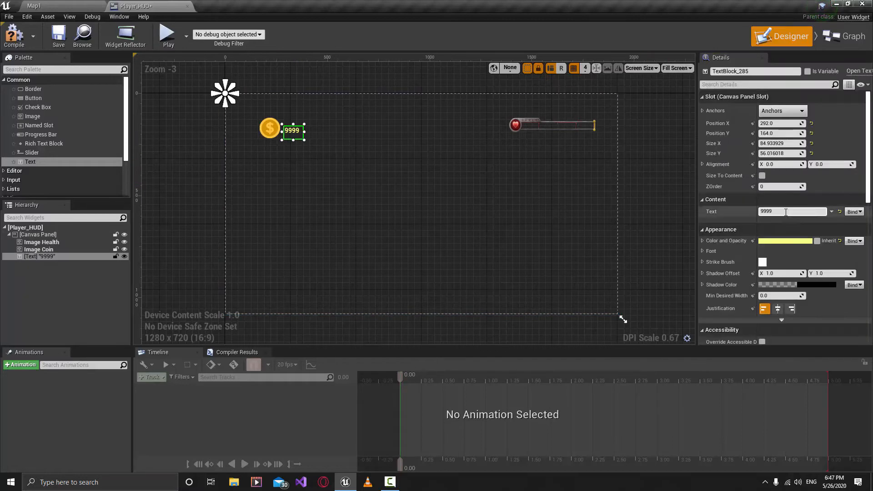
# Step: Set the 9999 text's font size to 30
pyautogui.click(703, 251)
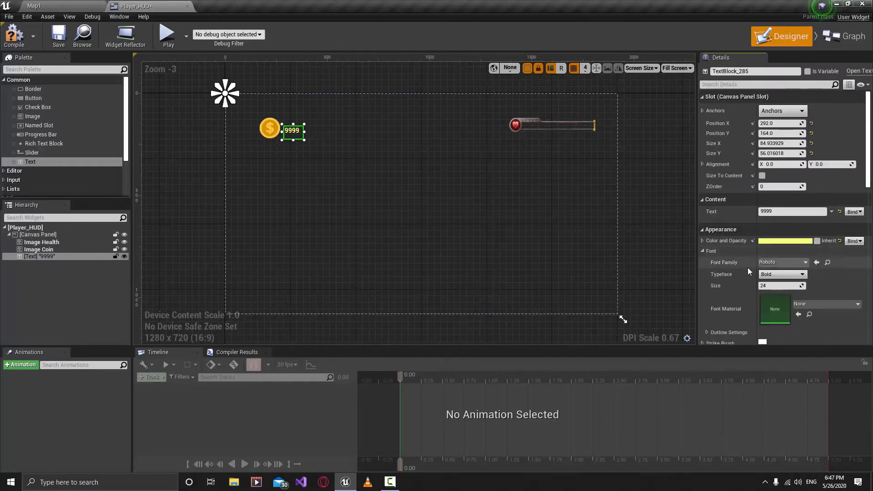
pyautogui.click(777, 286)
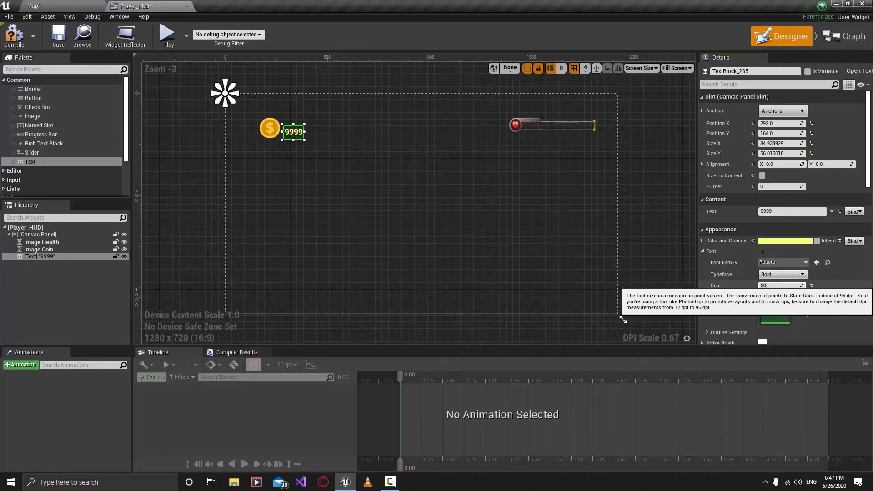
pyautogui.press('Return')
pyautogui.click(672, 158)
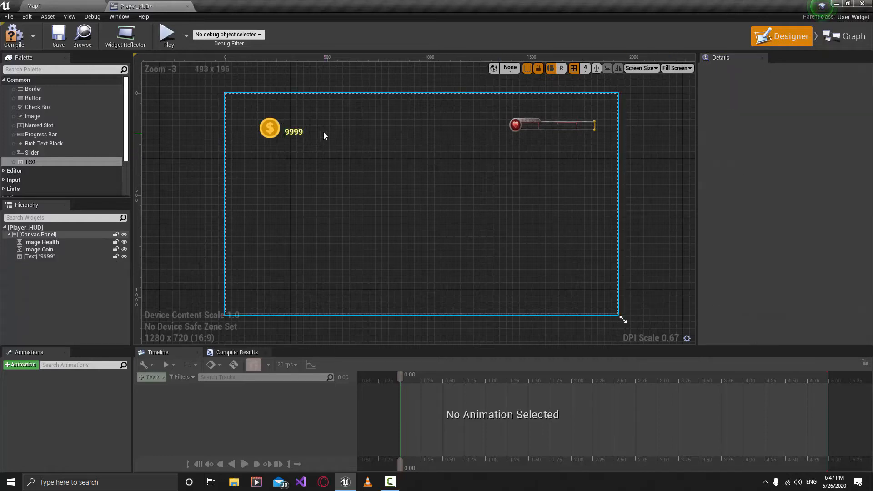
# Step: Change the 9999 text's colour to a warmer yellow, about R 1.0, G 0.94, B 0.27
pyautogui.click(298, 138)
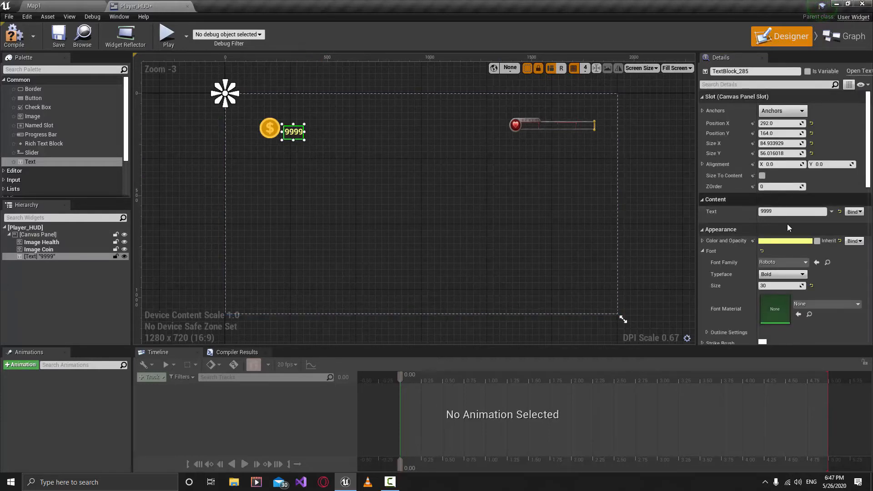
pyautogui.click(790, 242)
pyautogui.click(656, 325)
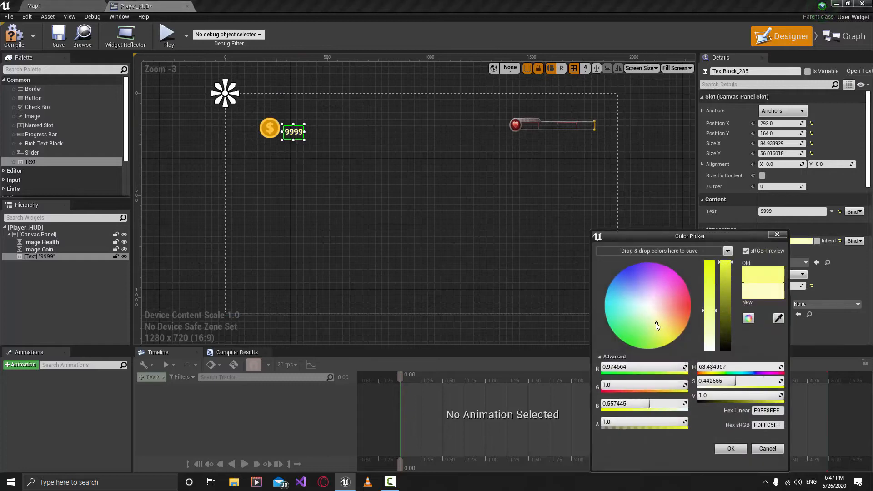
pyautogui.moveTo(657, 325)
pyautogui.mouseDown()
pyautogui.moveTo(654, 313)
pyautogui.moveTo(667, 332)
pyautogui.mouseUp()
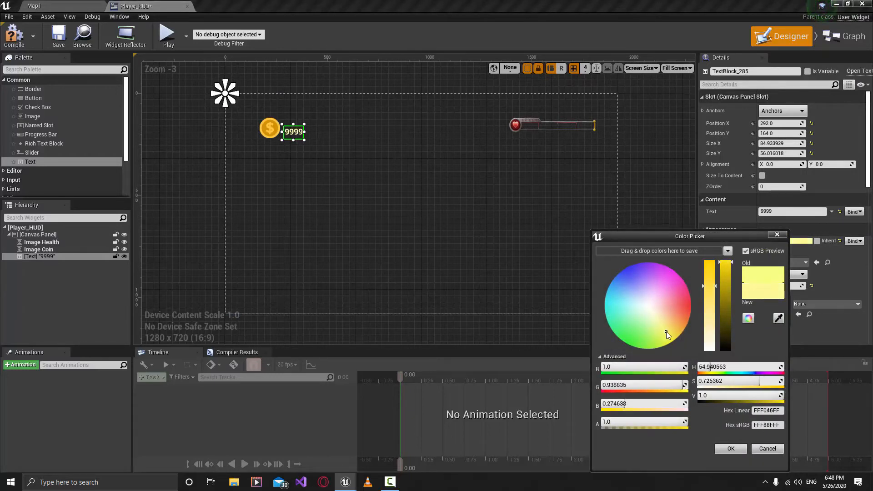
pyautogui.click(731, 449)
pyautogui.click(301, 150)
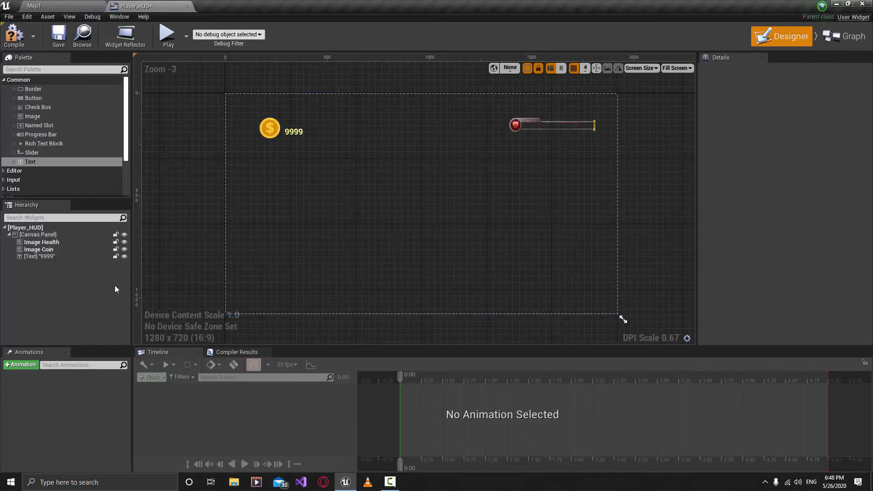
# Step: Rename the 9999 text block widget as Coin Value
pyautogui.click(40, 257)
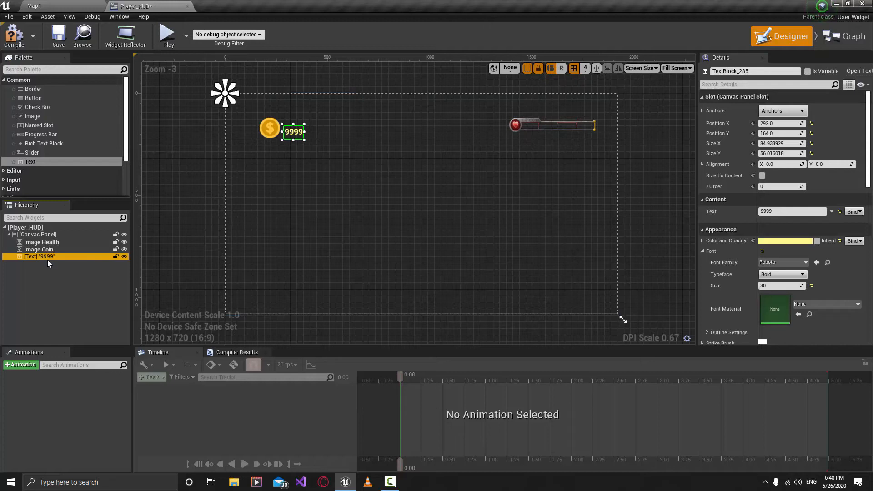
pyautogui.click(47, 260)
pyautogui.write('V')
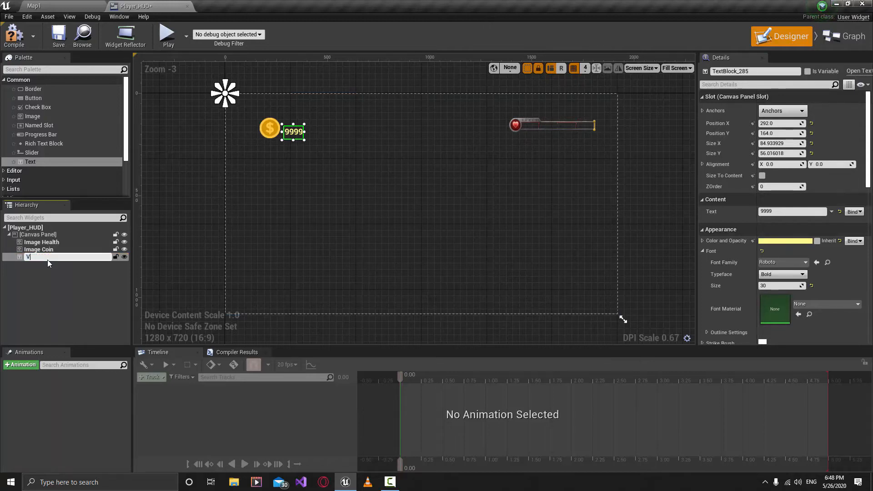
pyautogui.press('BackSpace')
pyautogui.write('Coin Value')
pyautogui.press('Return')
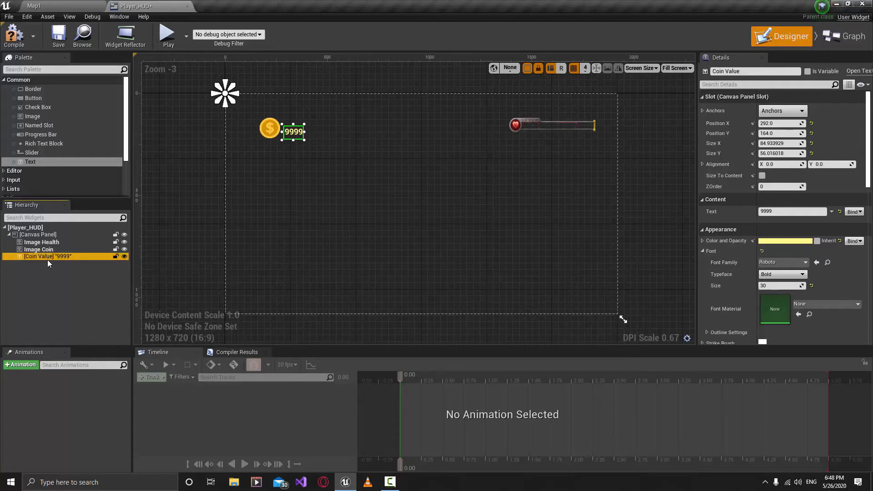
# Step: Add a progress bar below the health bar image at X 1196, Y 324, sized about 496 by 40
pyautogui.click(208, 171)
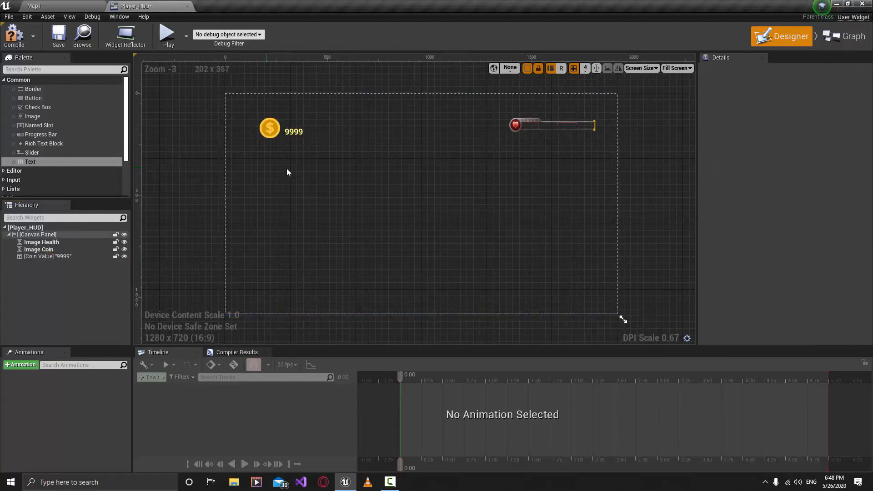
pyautogui.click(566, 125)
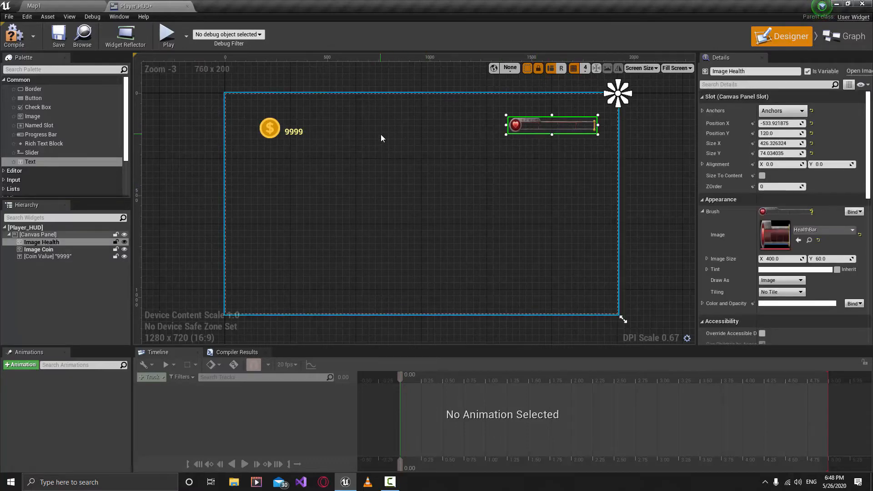
pyautogui.click(41, 134)
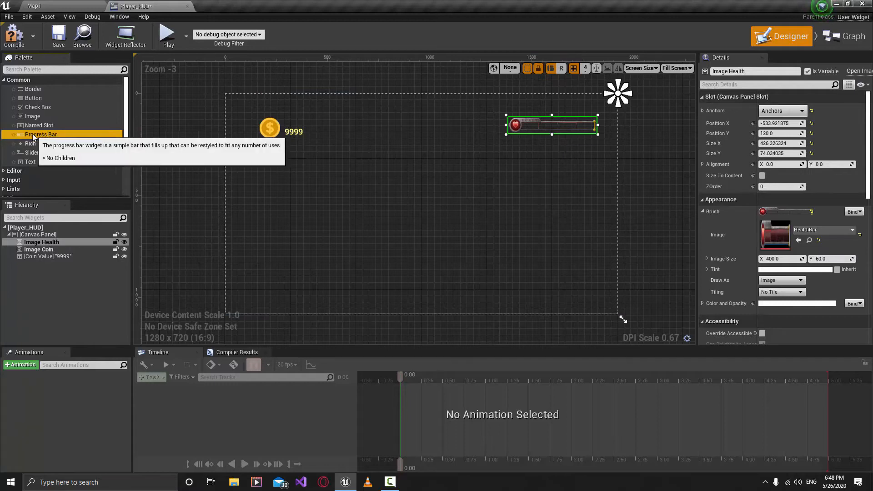
pyautogui.moveTo(44, 136); pyautogui.dragTo(514, 168)
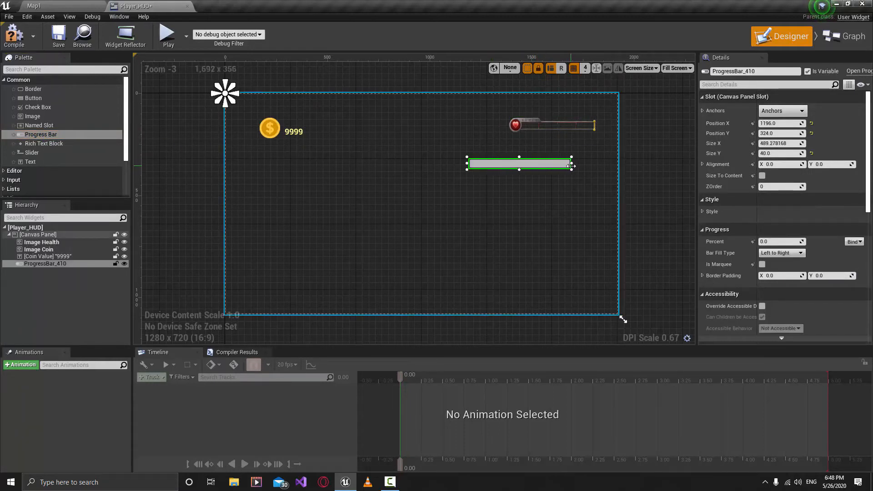
pyautogui.scroll(4, 582, 150)
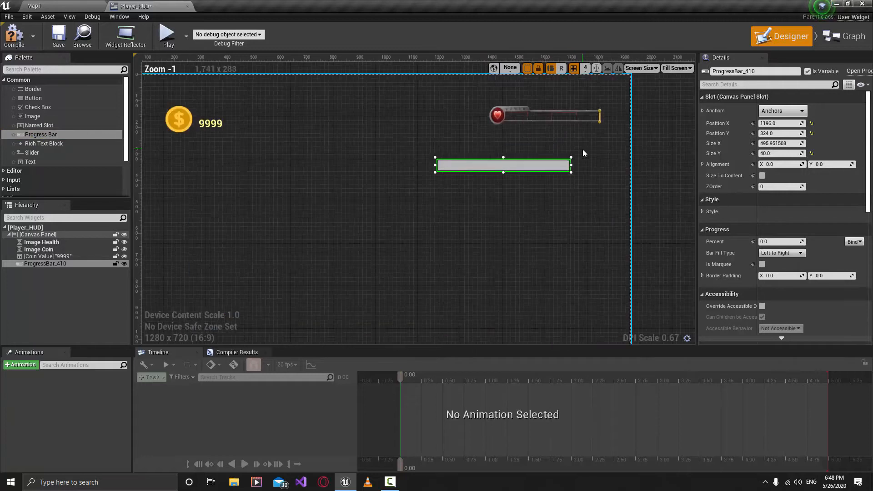
pyautogui.moveTo(486, 113); pyautogui.dragTo(493, 134, button='right')
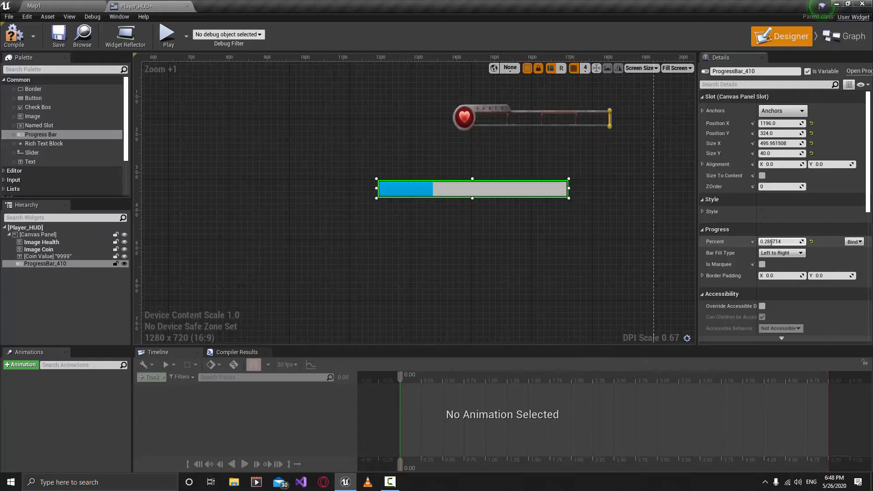
# Step: Try different fill amounts on the progress bar and set its Percent to 1.0
pyautogui.moveTo(778, 242); pyautogui.dragTo(664, 241)
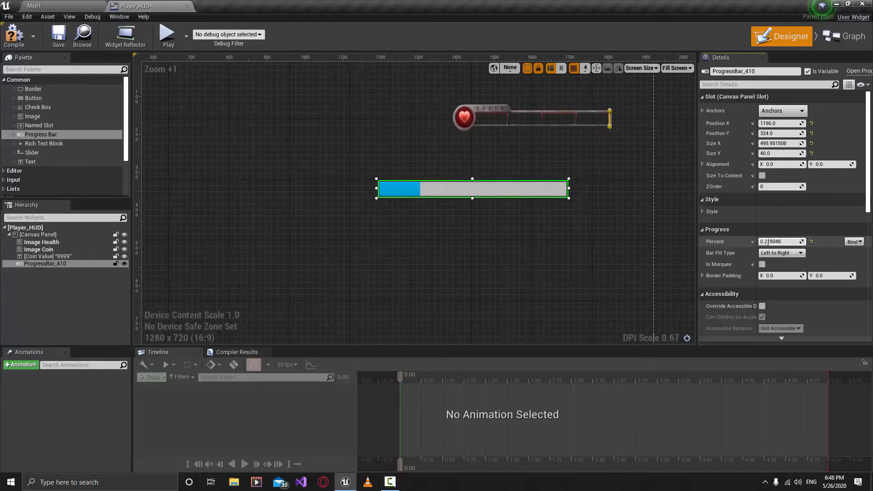
pyautogui.moveTo(759, 242); pyautogui.dragTo(814, 241)
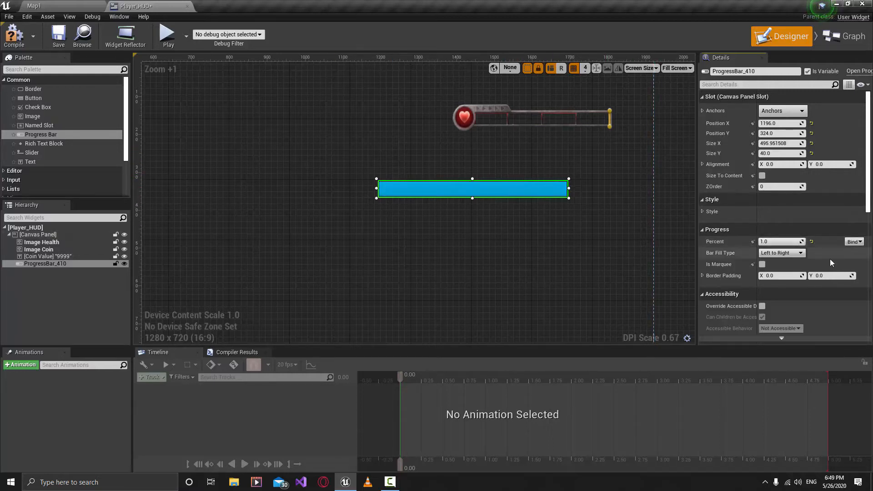
pyautogui.moveTo(783, 241); pyautogui.dragTo(735, 242)
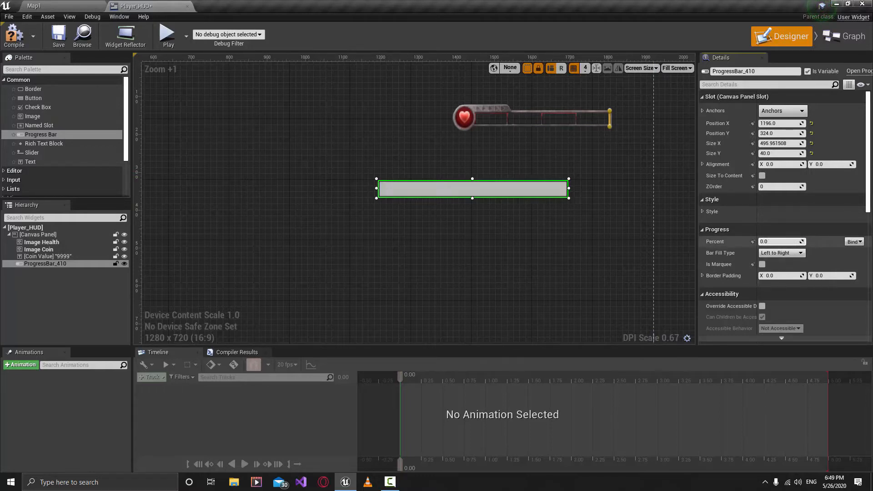
pyautogui.moveTo(768, 241); pyautogui.dragTo(797, 241)
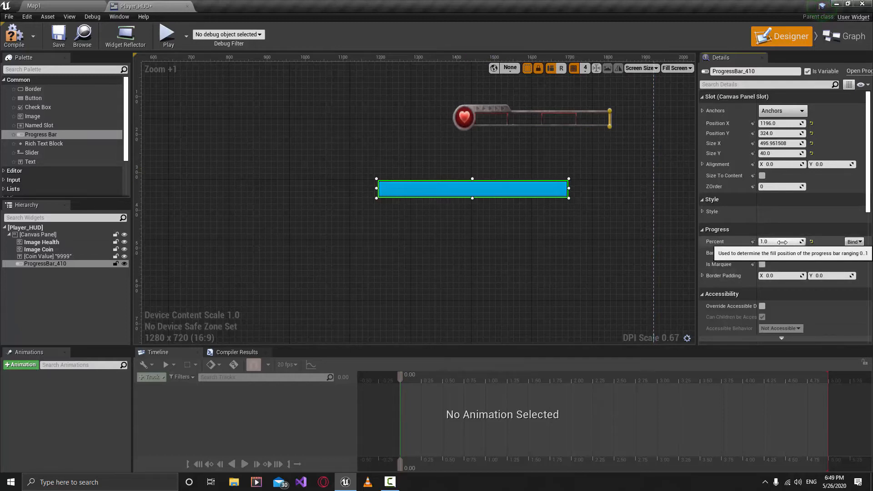
pyautogui.scroll(-2, 782, 241)
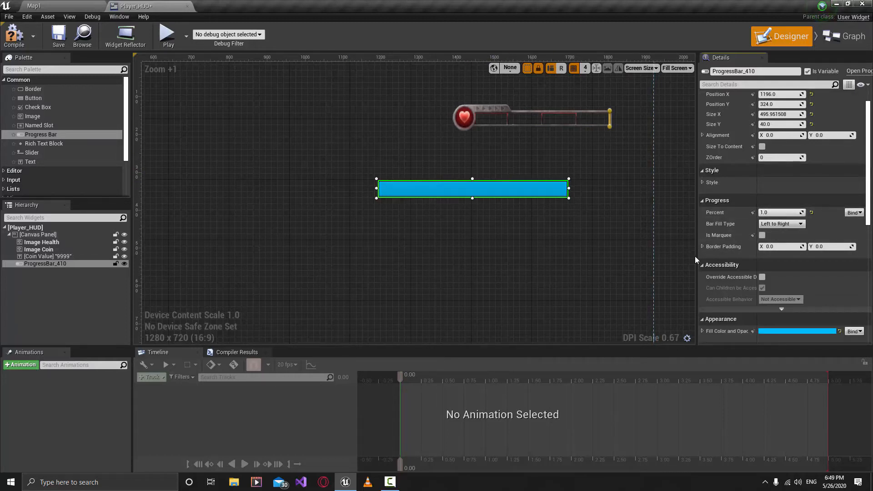
pyautogui.click(792, 336)
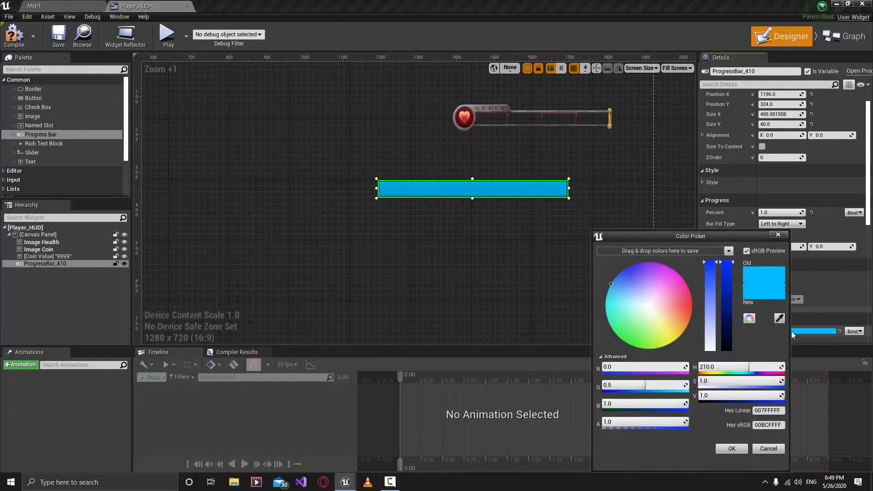
pyautogui.click(778, 235)
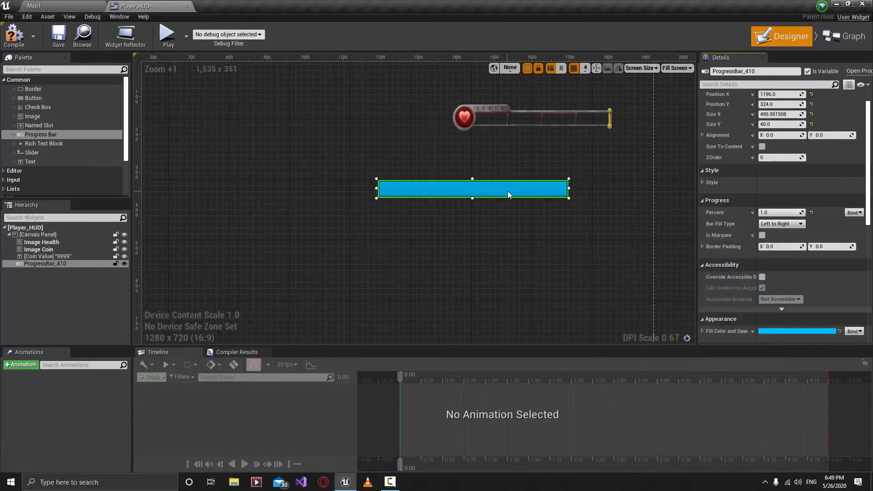
# Step: Move and resize the progress bar to fit inside the health bar frame, about X 1450, Y 143, size 352 by 30
pyautogui.moveTo(510, 188)
pyautogui.mouseDown()
pyautogui.moveTo(580, 140)
pyautogui.moveTo(591, 118)
pyautogui.moveTo(579, 117)
pyautogui.mouseUp()
pyautogui.scroll(2, 578, 123)
pyautogui.moveTo(549, 160); pyautogui.dragTo(469, 242, button='right')
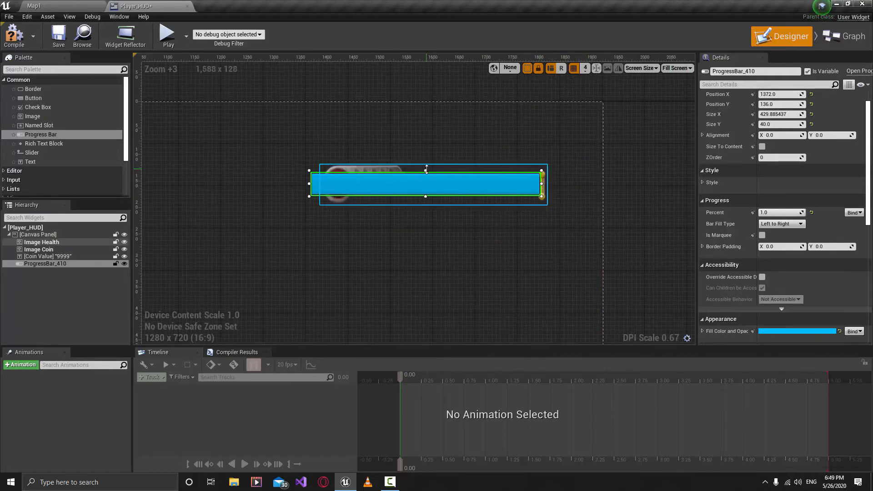
pyautogui.moveTo(426, 170); pyautogui.dragTo(427, 194)
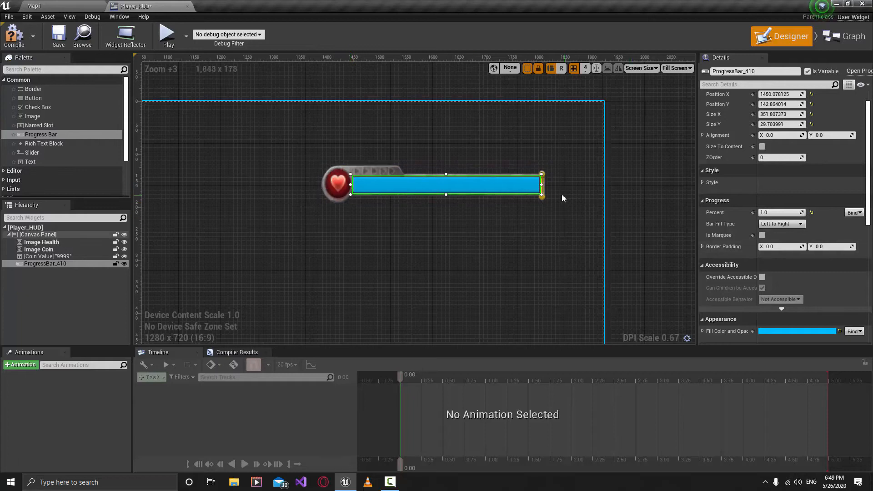
pyautogui.click(446, 251)
pyautogui.scroll(1, 446, 252)
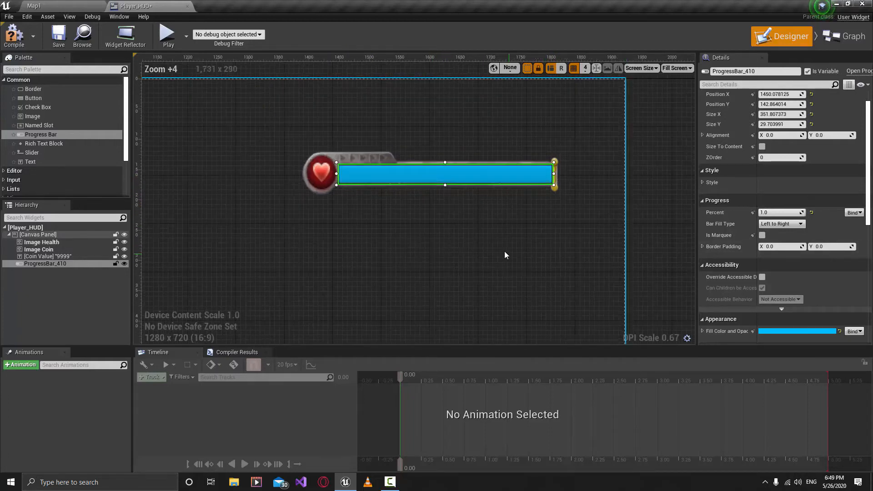
pyautogui.click(400, 174)
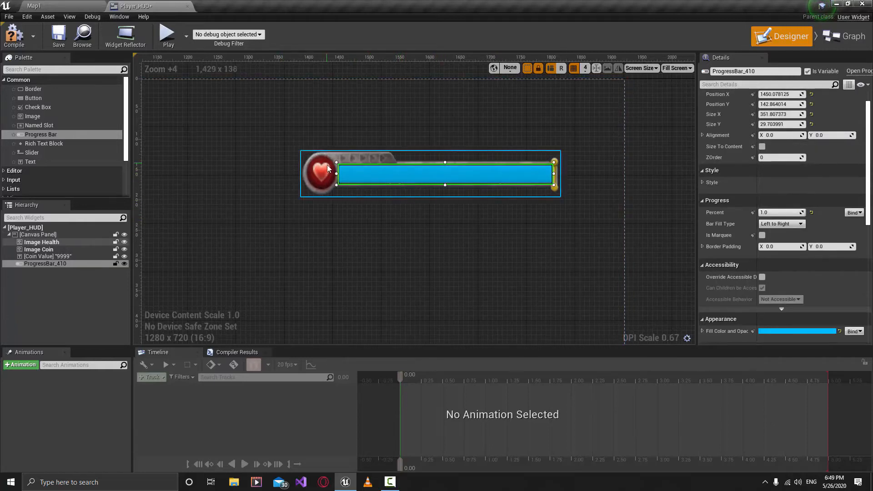
pyautogui.click(329, 236)
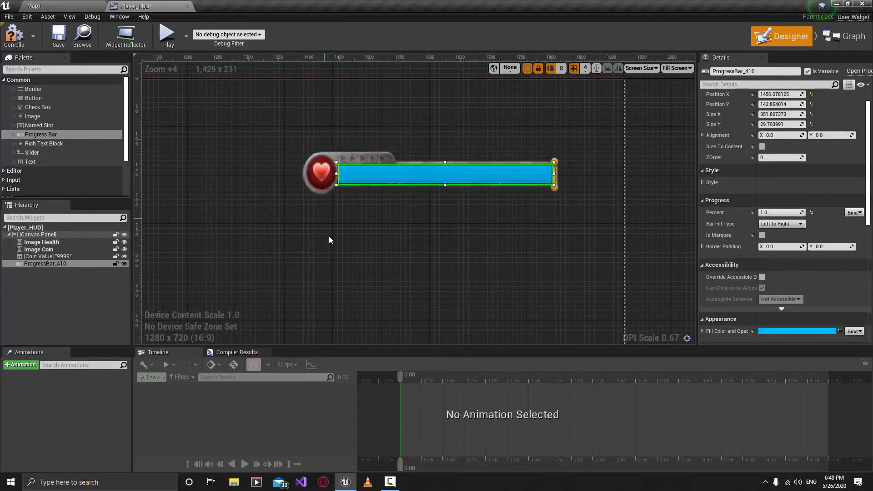
# Step: Move the progress bar above Image Health in the widget hierarchy so it draws behind the frame
pyautogui.click(48, 264)
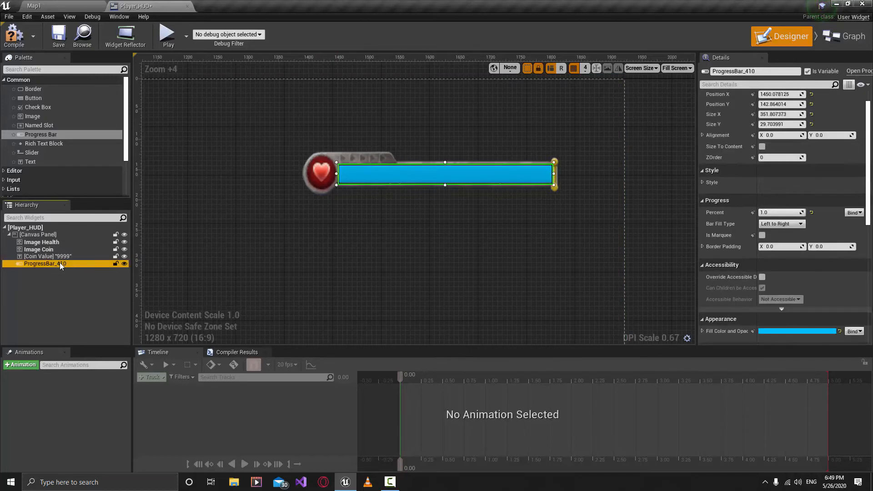
pyautogui.moveTo(56, 264); pyautogui.dragTo(56, 239)
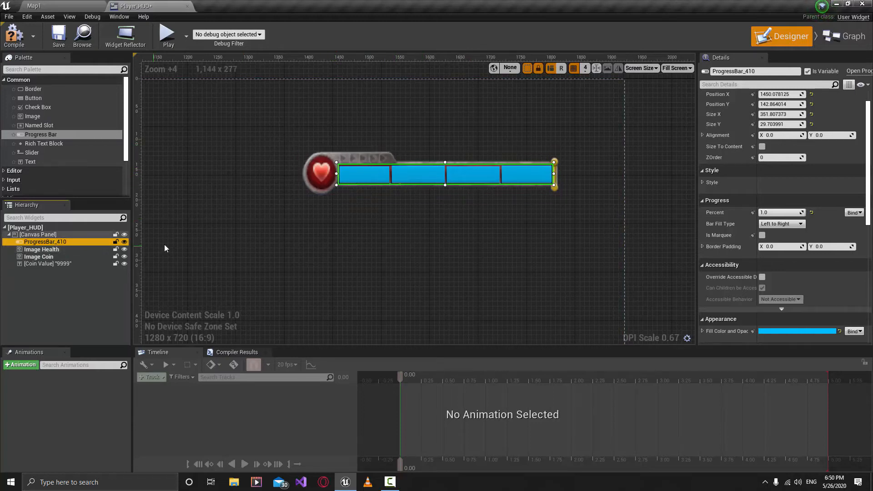
pyautogui.click(329, 232)
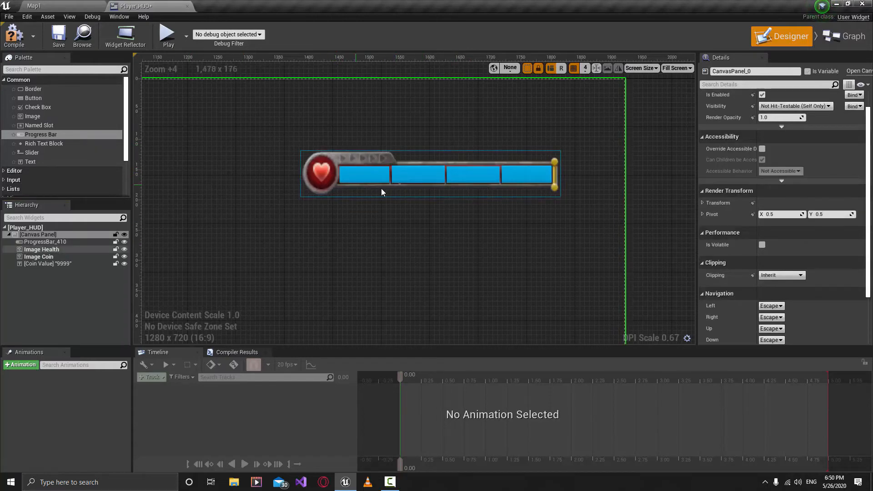
# Step: Move the progress bar back to the end of the widget hierarchy, after Coin Value
pyautogui.click(39, 242)
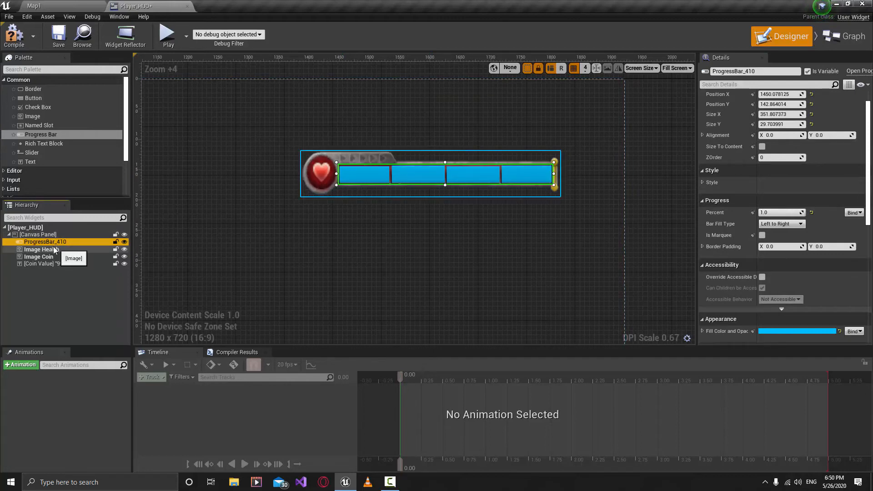
pyautogui.doubleClick(78, 242)
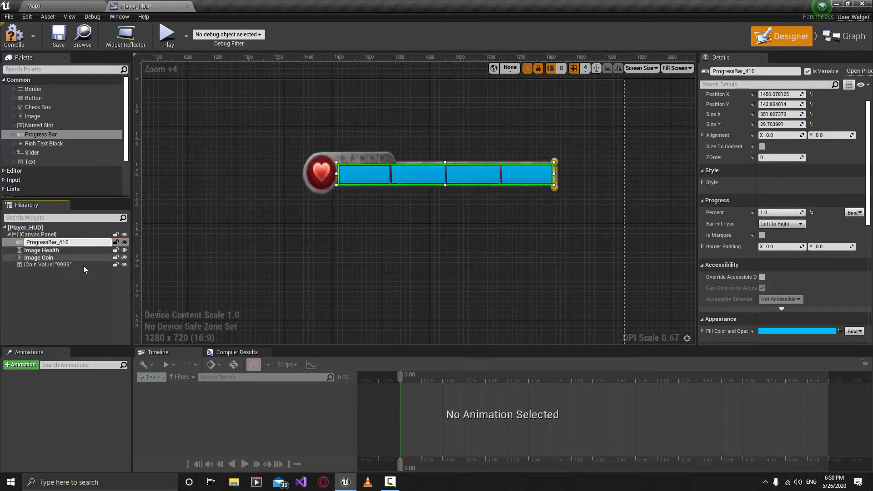
pyautogui.click(46, 242)
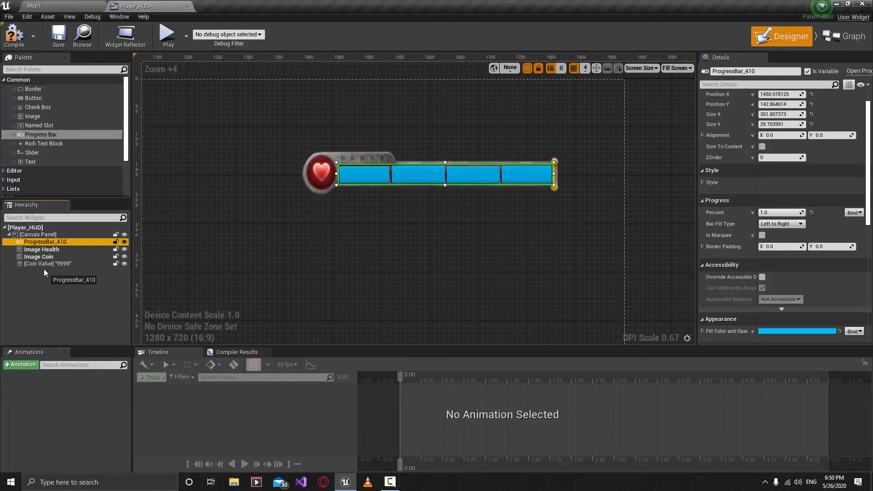
pyautogui.moveTo(44, 268); pyautogui.dragTo(44, 267)
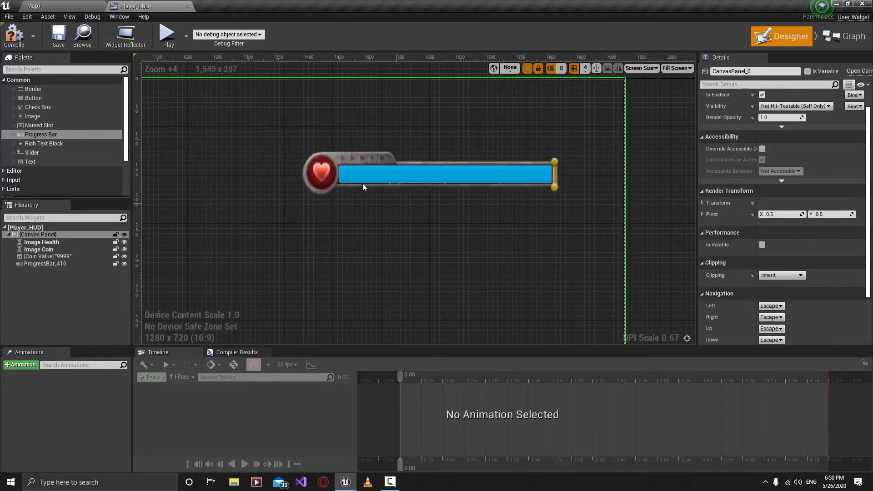
# Step: Set the progress bar's ZOrder to -1 so it renders behind the Image Health frame
pyautogui.click(36, 265)
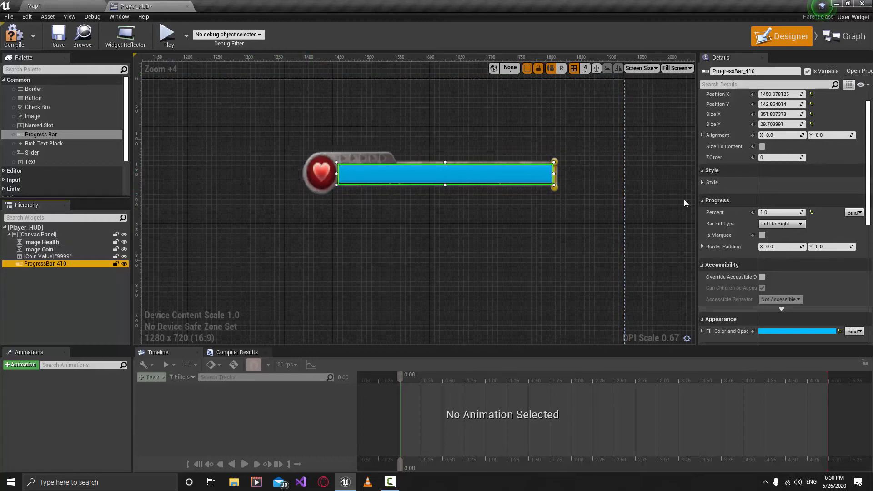
pyautogui.scroll(1, 732, 176)
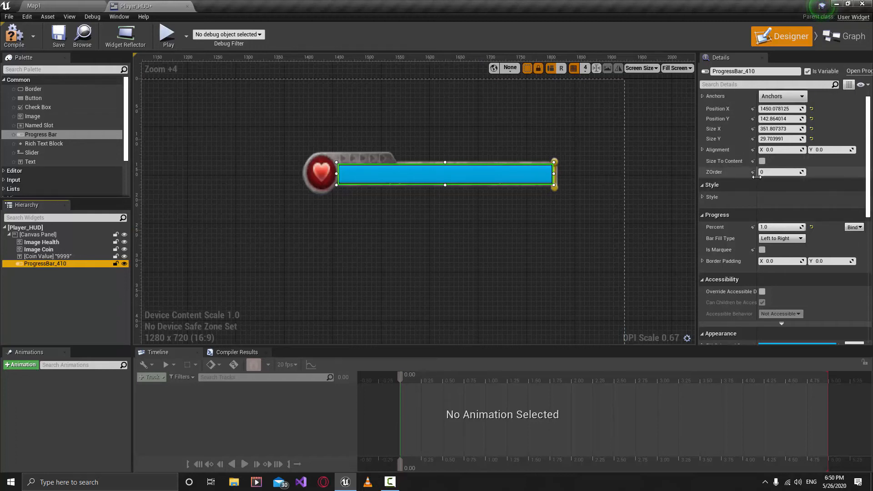
pyautogui.scroll(1, 778, 175)
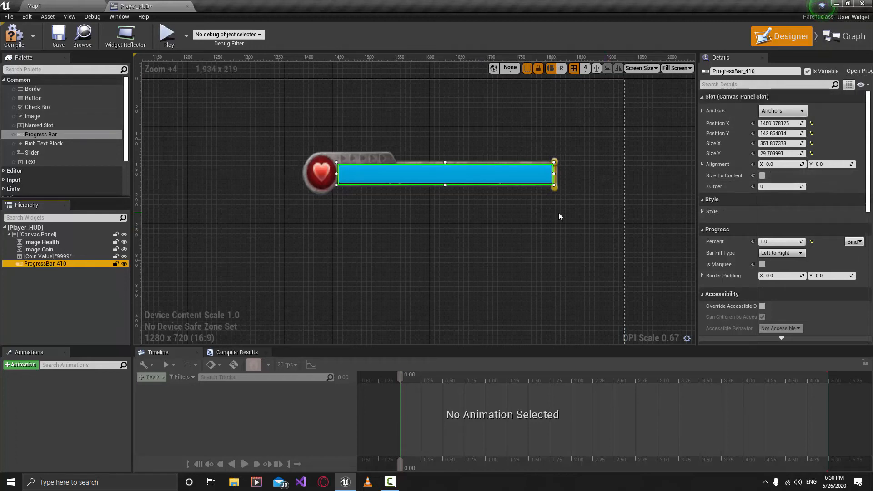
pyautogui.click(321, 179)
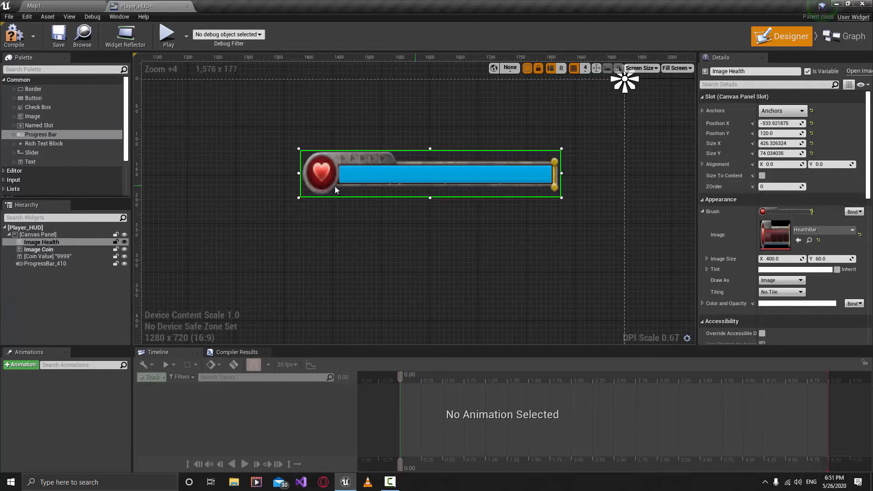
pyautogui.click(50, 264)
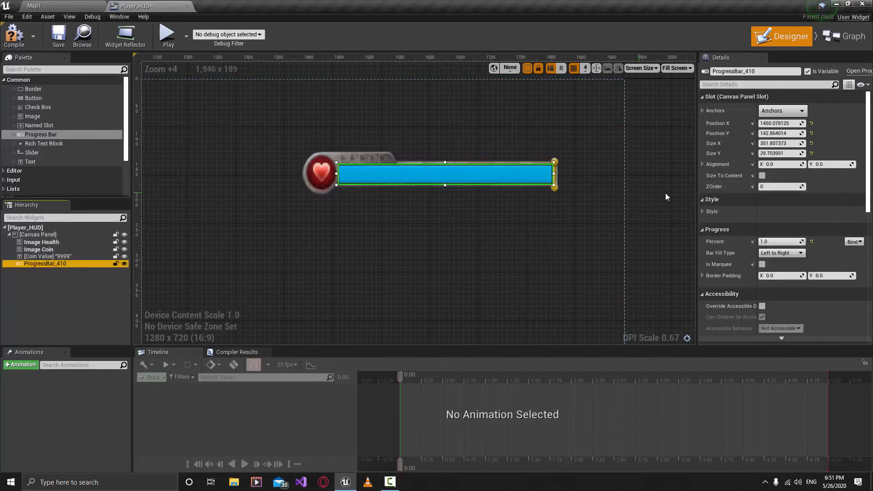
pyautogui.click(797, 188)
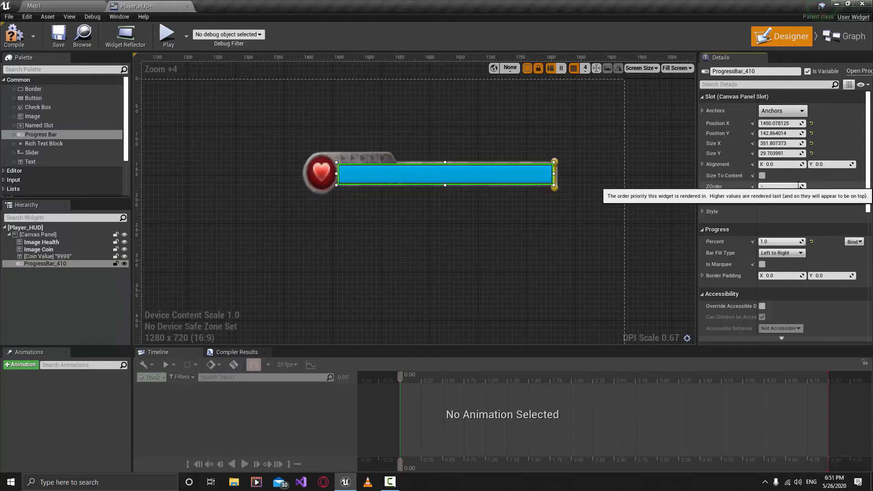
pyautogui.click(461, 231)
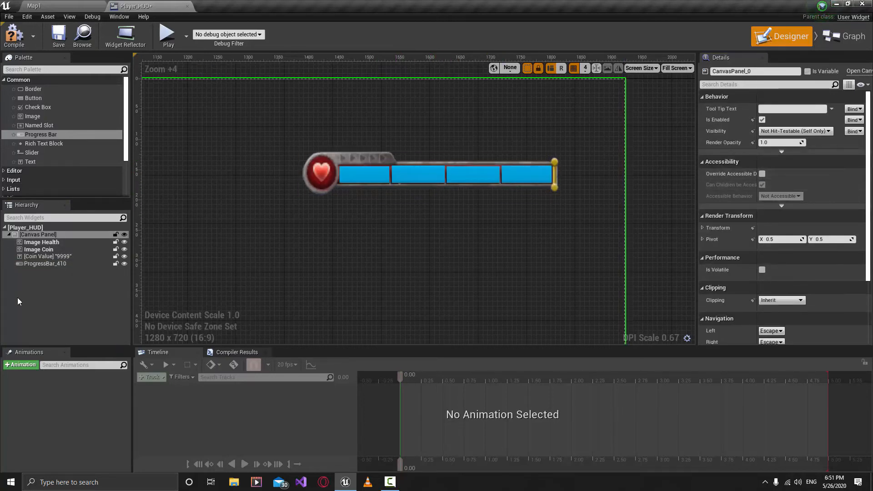
pyautogui.click(48, 265)
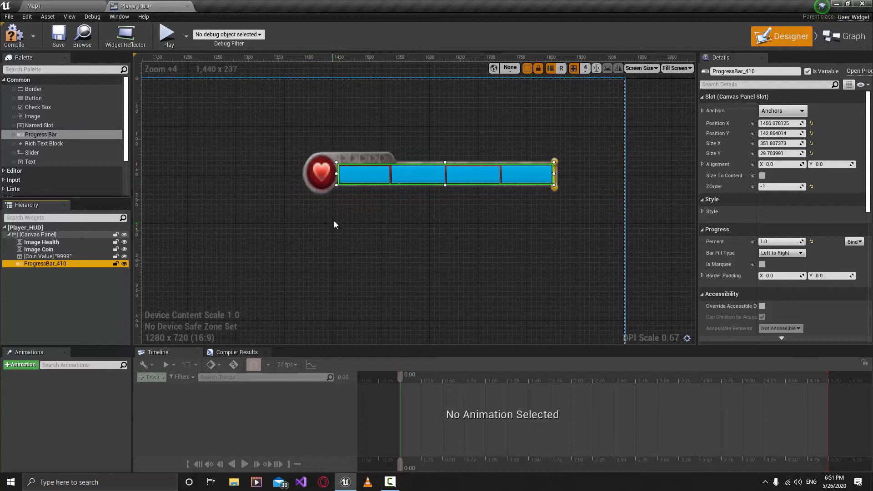
pyautogui.click(381, 220)
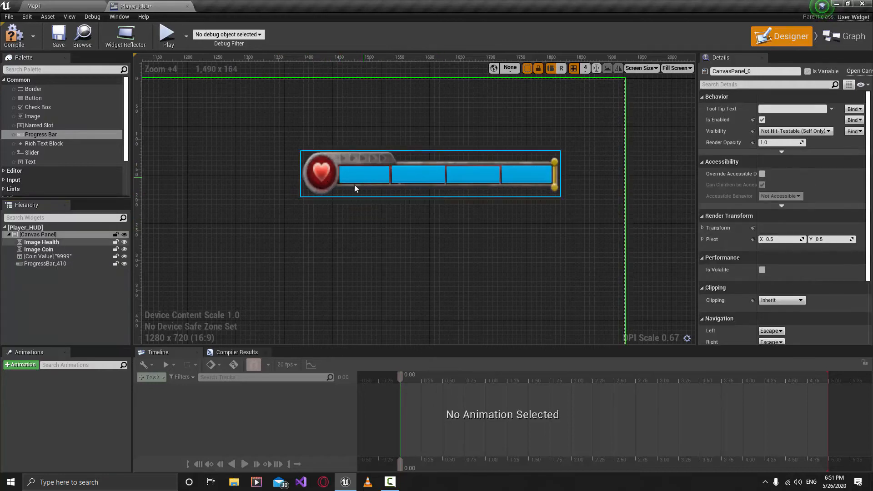
pyautogui.click(48, 264)
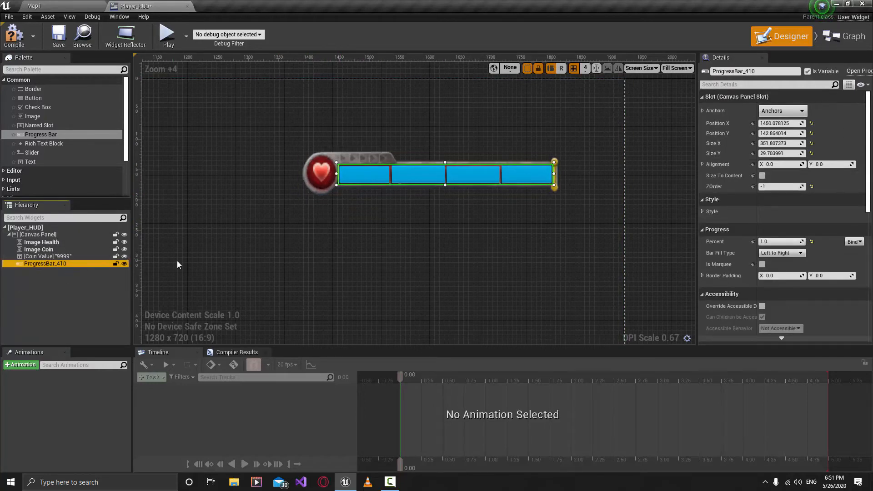
# Step: Set the progress bar's fill color to dark red, hex sRGB 810019FF, and check it across the HUD layout
pyautogui.scroll(-2, 839, 129)
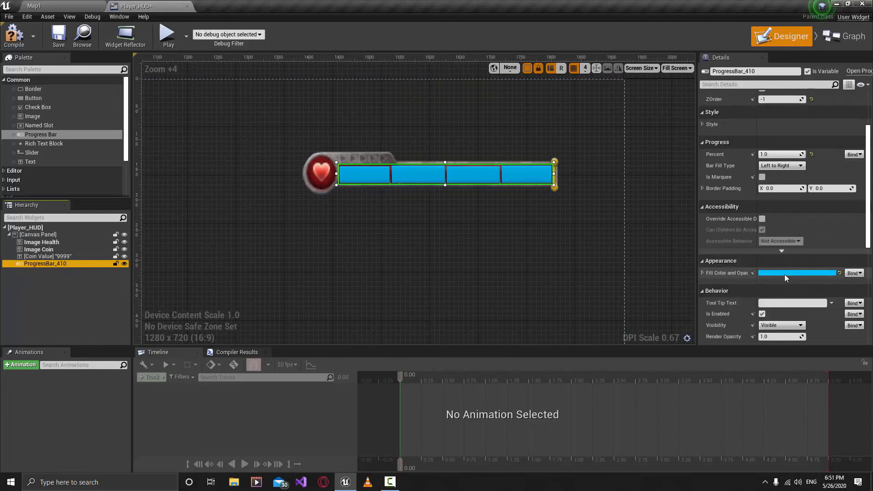
pyautogui.click(804, 273)
pyautogui.moveTo(679, 310); pyautogui.dragTo(702, 310)
pyautogui.moveTo(744, 261)
pyautogui.mouseDown()
pyautogui.moveTo(745, 317)
pyautogui.moveTo(702, 310)
pyautogui.moveTo(711, 304)
pyautogui.moveTo(751, 330)
pyautogui.mouseUp()
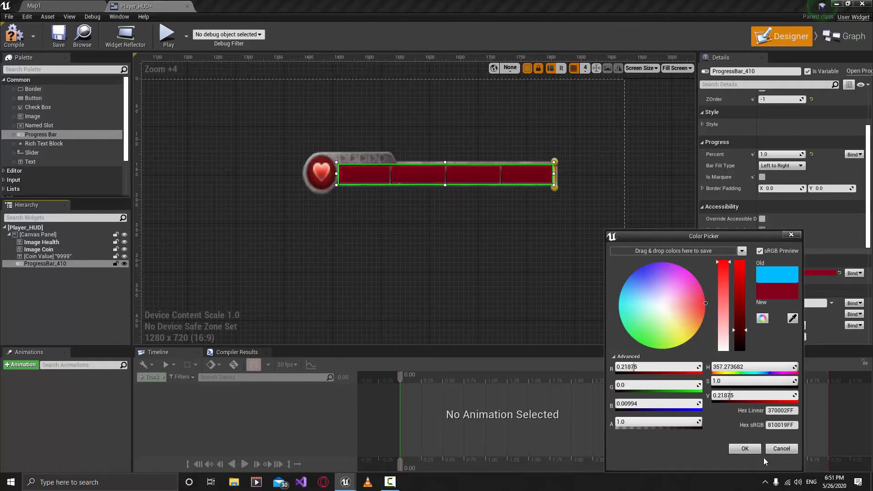
pyautogui.click(745, 450)
pyautogui.click(656, 189)
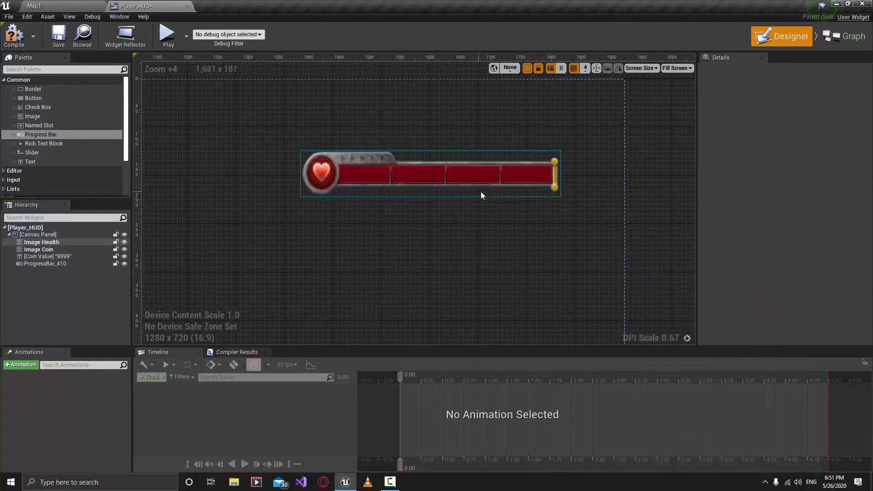
pyautogui.scroll(-7, 484, 194)
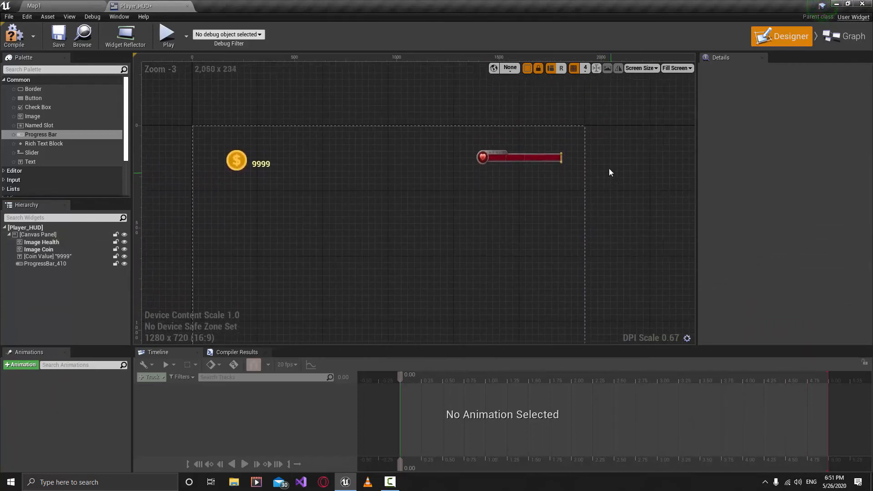
pyautogui.scroll(7, 610, 172)
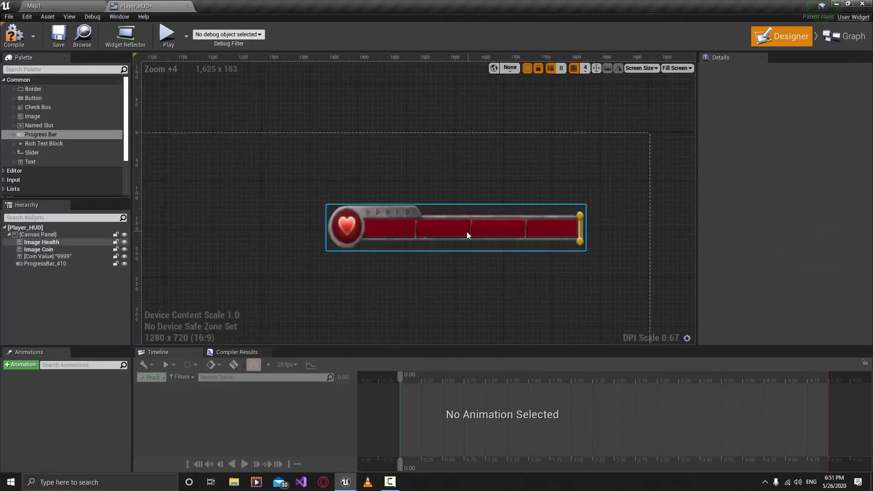
# Step: Rename the progress bar widget to Health Bar
pyautogui.click(41, 264)
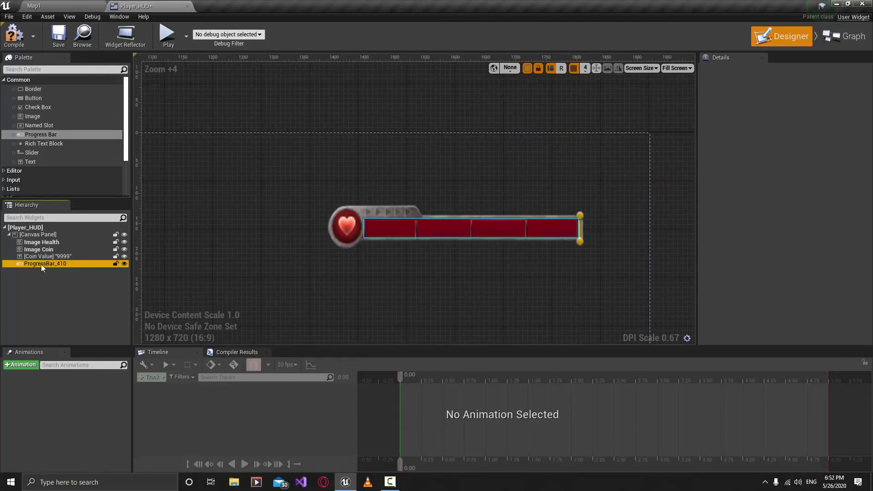
pyautogui.press('F2')
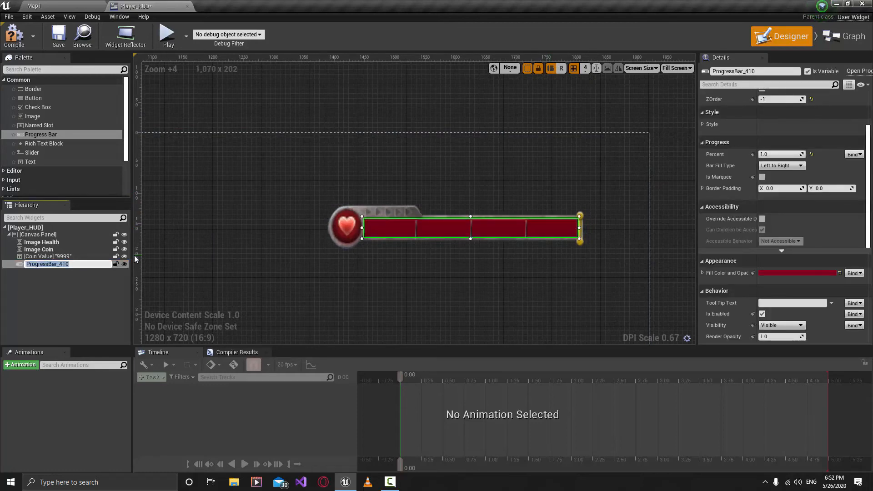
pyautogui.write('Health Bar')
pyautogui.press('Return')
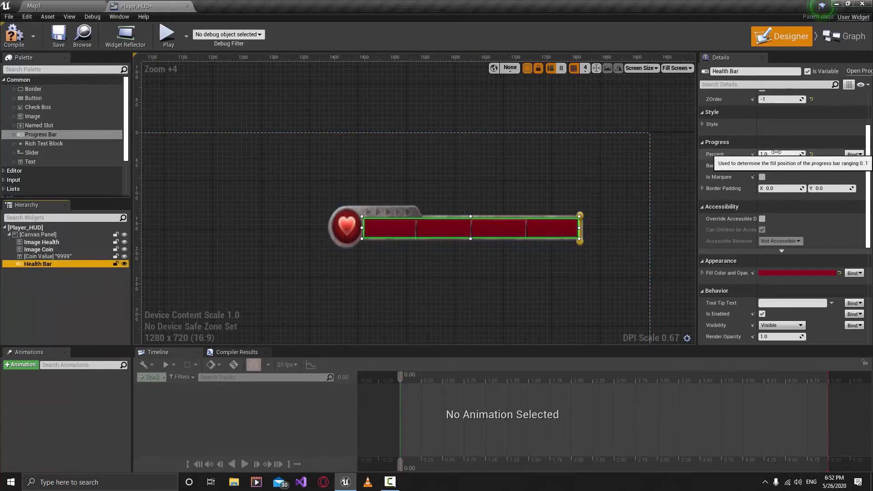
# Step: Try lower Percent values on the Health Bar to test its fill, and return Percent to 1.0
pyautogui.moveTo(780, 154)
pyautogui.mouseDown()
pyautogui.moveTo(672, 154)
pyautogui.moveTo(768, 155)
pyautogui.mouseUp()
pyautogui.moveTo(768, 154); pyautogui.dragTo(780, 154)
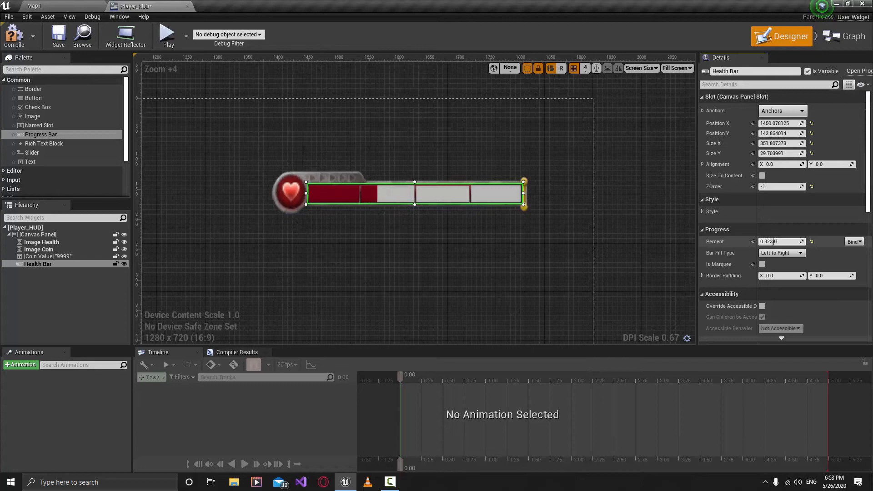
pyautogui.moveTo(707, 241); pyautogui.dragTo(781, 242)
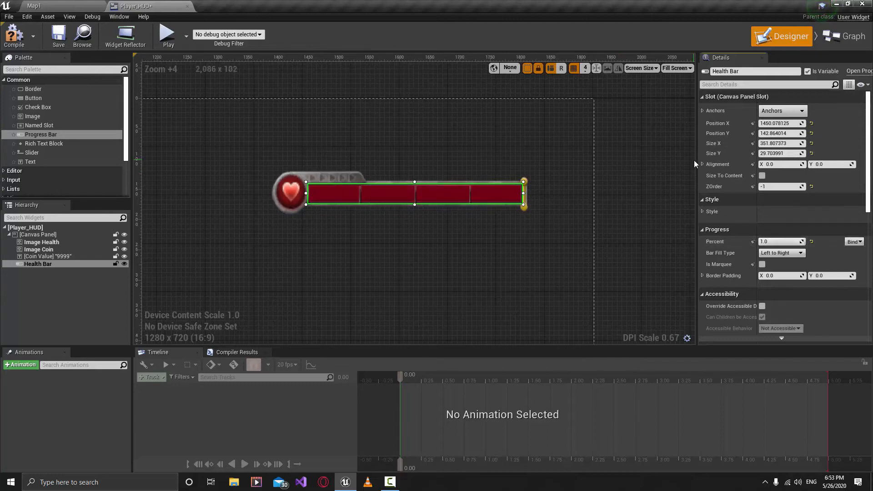
# Step: Review the full HUD canvas layout and save the Player_HUD widget
pyautogui.click(589, 151)
pyautogui.scroll(-4, 590, 153)
pyautogui.moveTo(589, 153); pyautogui.dragTo(624, 158, button='right')
pyautogui.moveTo(556, 184)
pyautogui.mouseDown(button='right')
pyautogui.moveTo(534, 128)
pyautogui.moveTo(556, 120)
pyautogui.mouseUp(button='right')
pyautogui.scroll(-2, 556, 123)
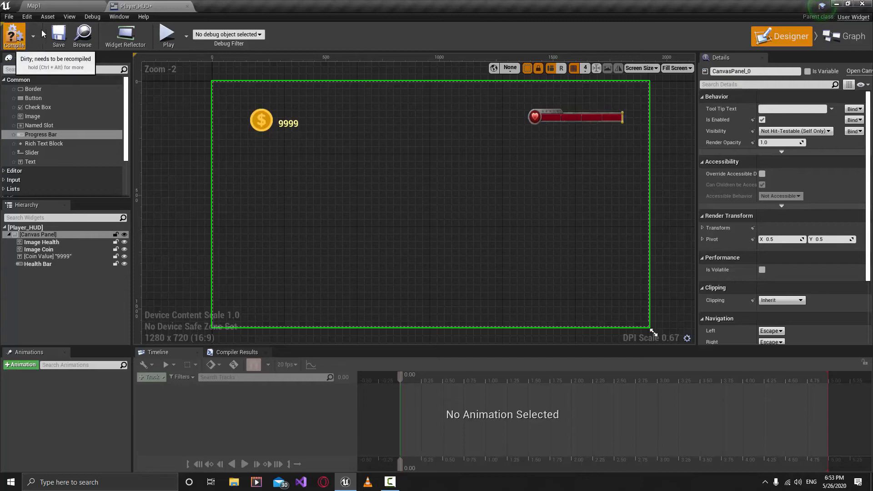
pyautogui.click(58, 33)
# Step: Playtest Map1 by rolling the ball forward, and stop the play session
pyautogui.click(44, 6)
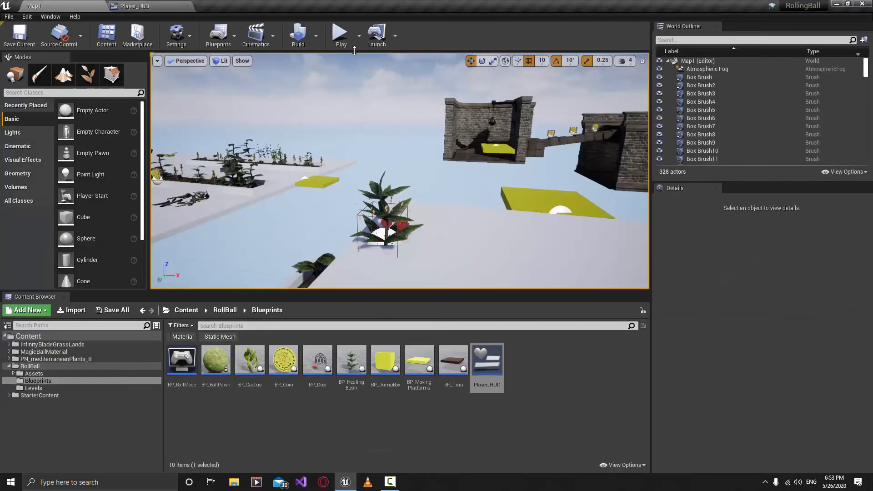
pyautogui.click(341, 34)
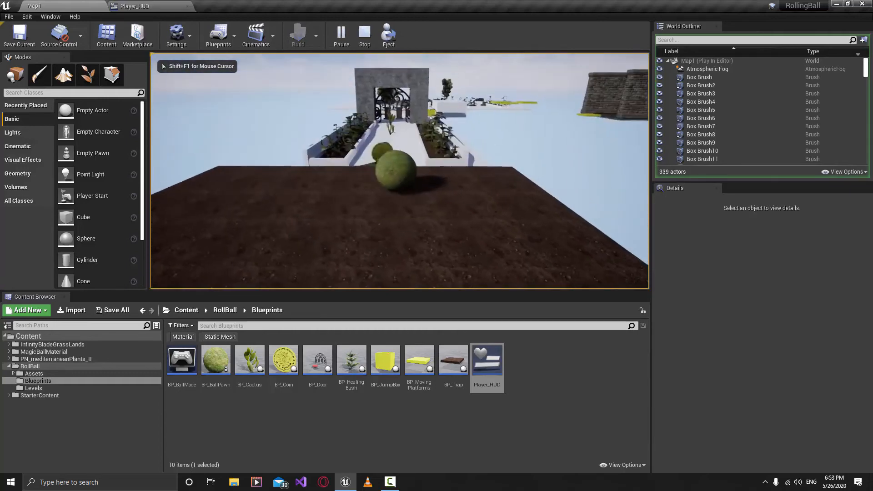
pyautogui.press('w')
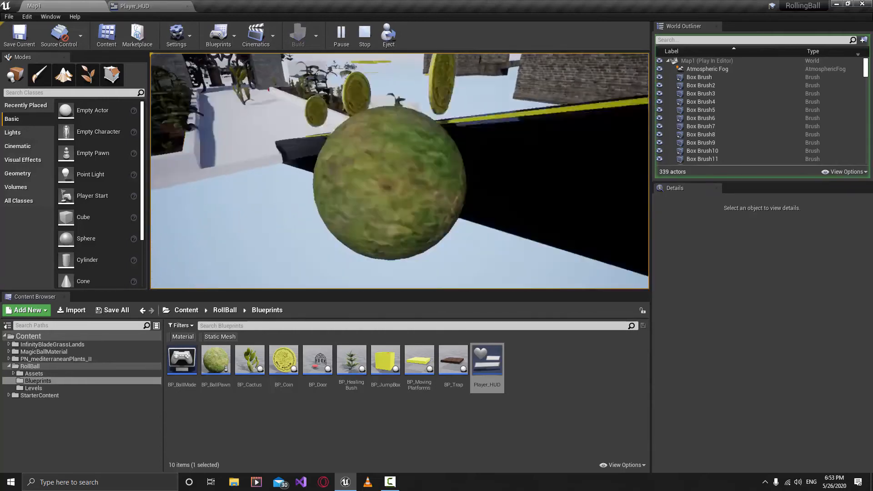
pyautogui.press('Escape')
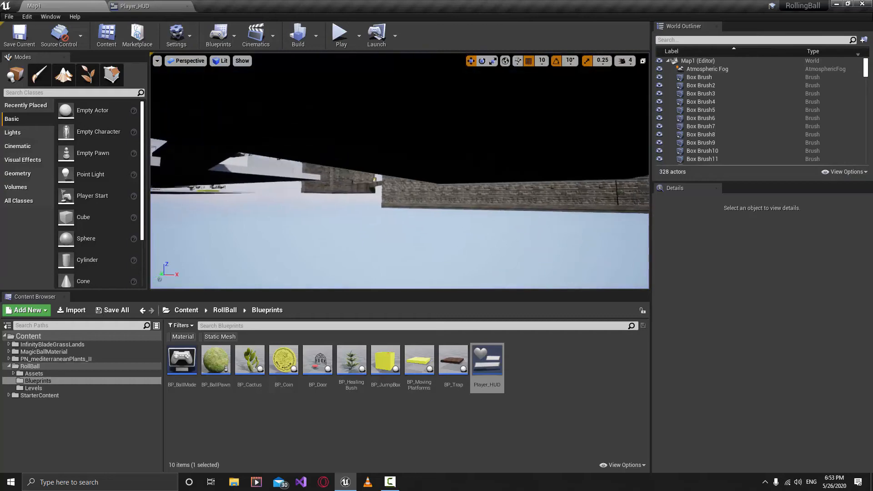
# Step: Open the BP_BallMode blueprint from the RollBall Blueprints folder and show its Event Graph
pyautogui.press('s')
pyautogui.moveTo(400, 171); pyautogui.dragTo(350, 198, button='right')
pyautogui.press('w')
pyautogui.click(215, 418)
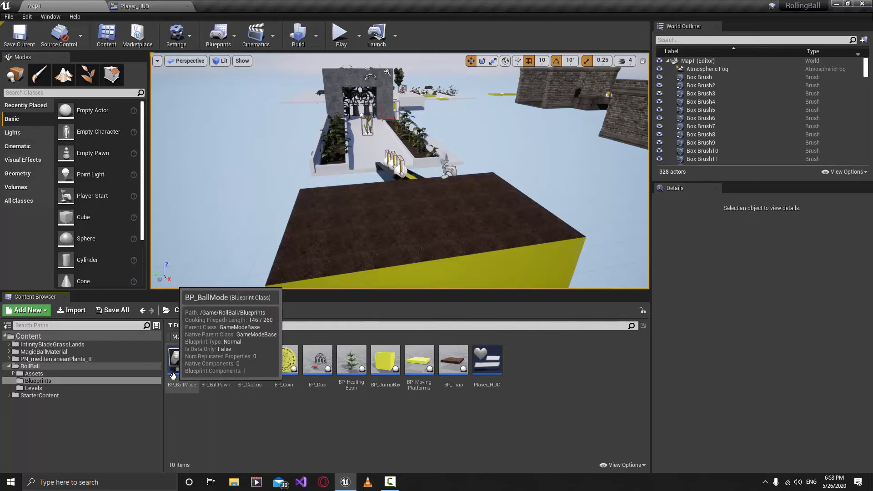
pyautogui.doubleClick(176, 364)
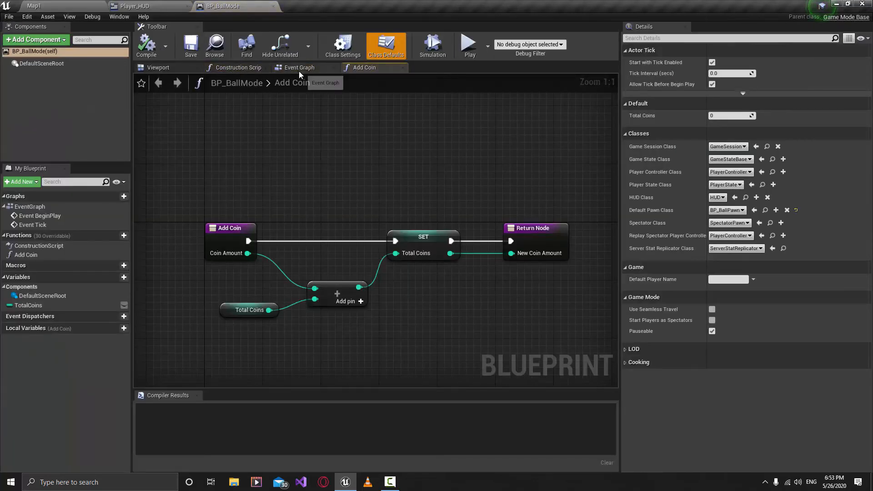
pyautogui.click(298, 71)
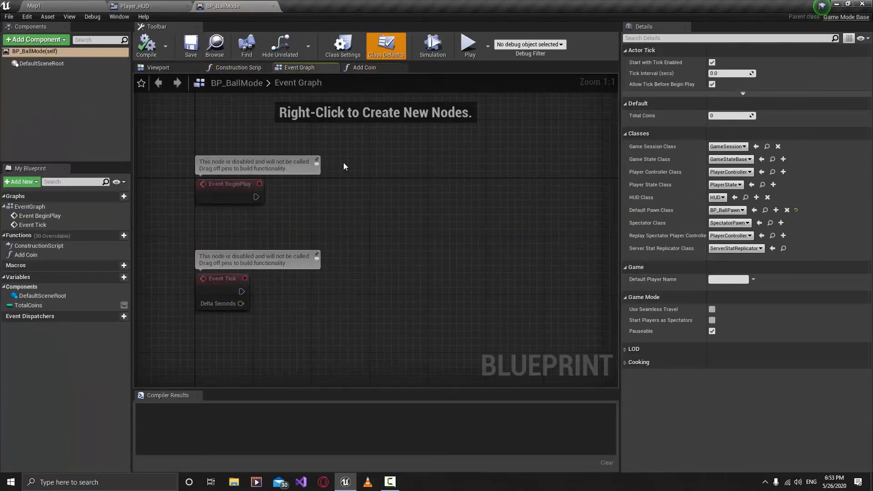
# Step: Move the Event BeginPlay node up to make room above the Event Tick node
pyautogui.moveTo(343, 163); pyautogui.dragTo(435, 250, button='right')
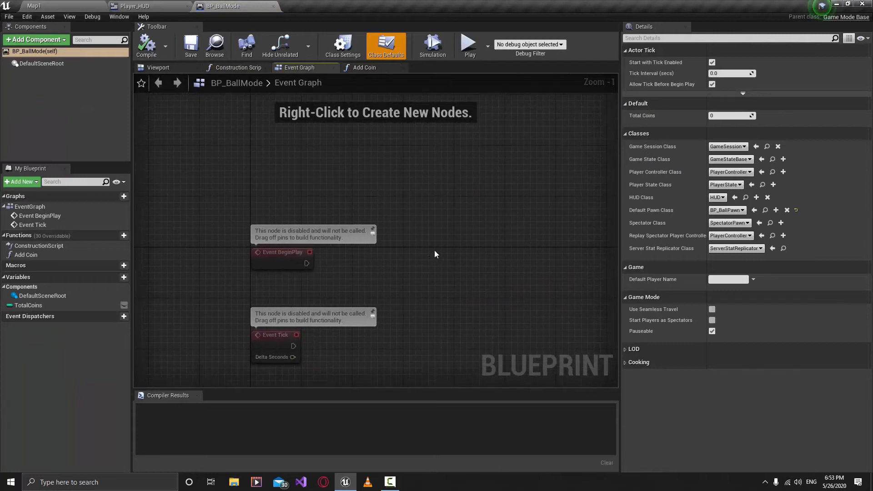
pyautogui.scroll(1, 329, 277)
pyautogui.click(277, 263)
pyautogui.moveTo(276, 262); pyautogui.dragTo(277, 195)
pyautogui.moveTo(292, 249); pyautogui.dragTo(290, 238, button='right')
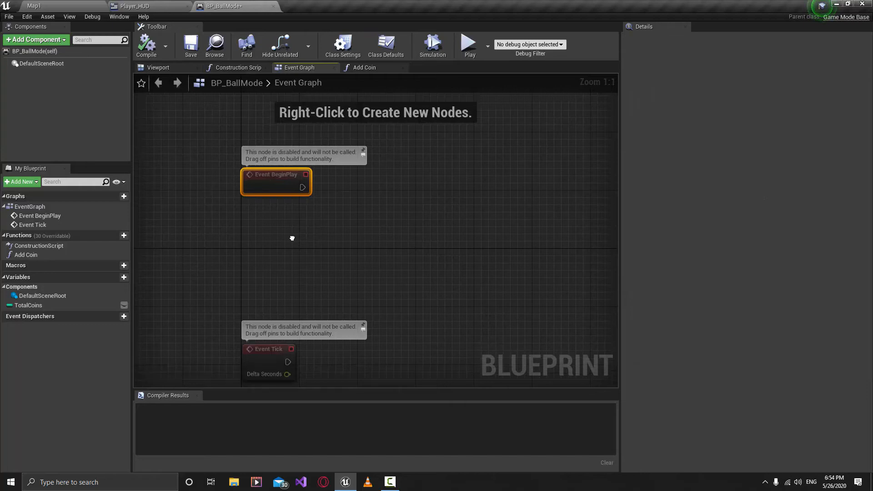
# Step: Add a custom event named Create Player HUD UI and place it between Event BeginPlay and Event Tick
pyautogui.rightClick(312, 248)
pyautogui.click(340, 248)
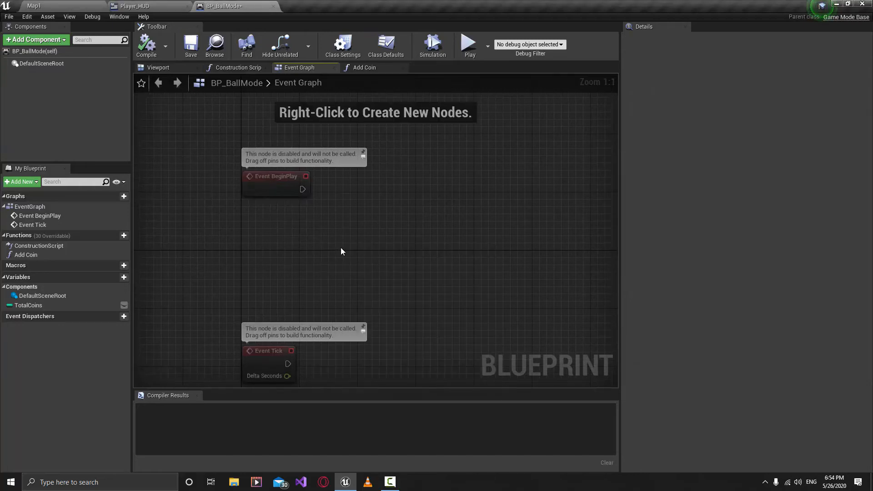
pyautogui.rightClick(340, 247)
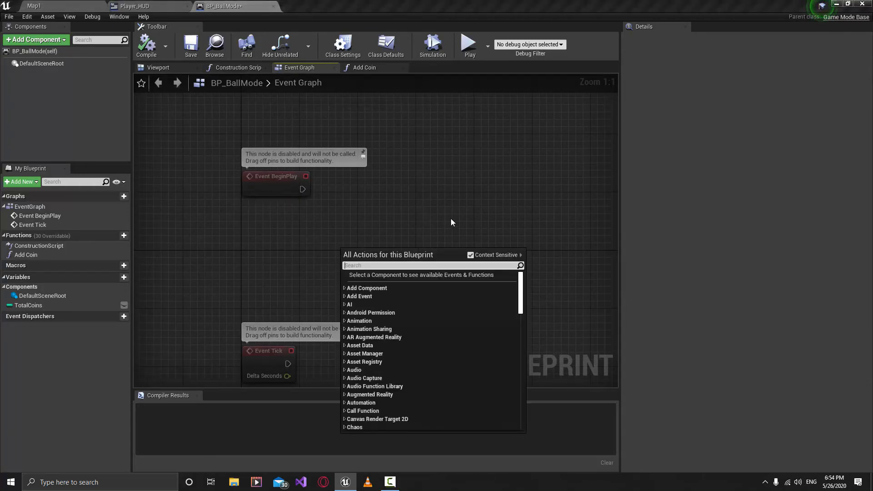
pyautogui.write('custo')
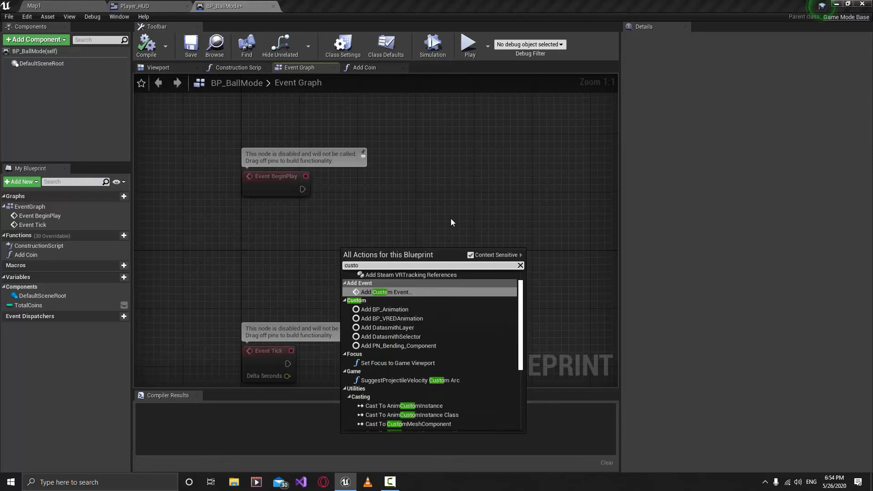
pyautogui.click(401, 292)
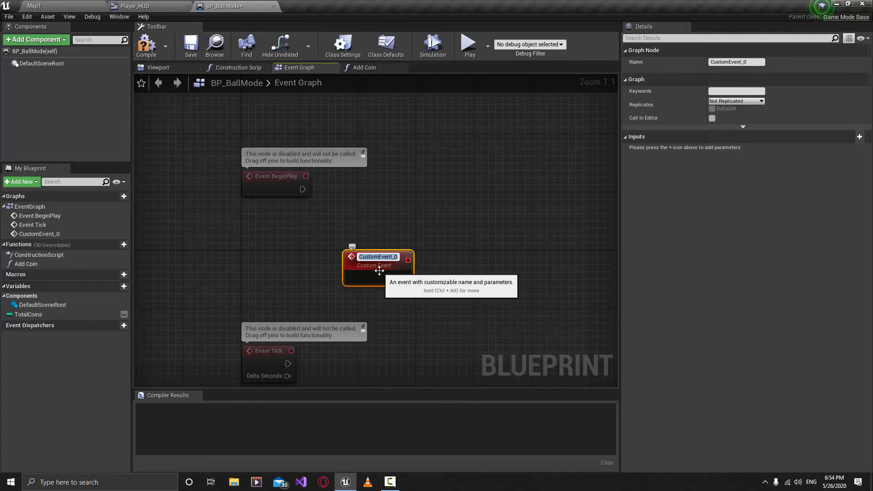
pyautogui.write('Create Player HUD')
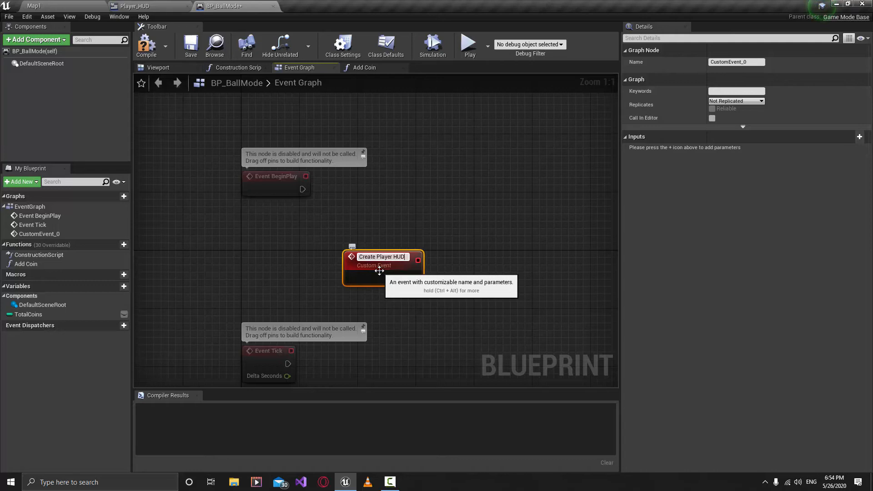
pyautogui.write('UI')
pyautogui.press('Return')
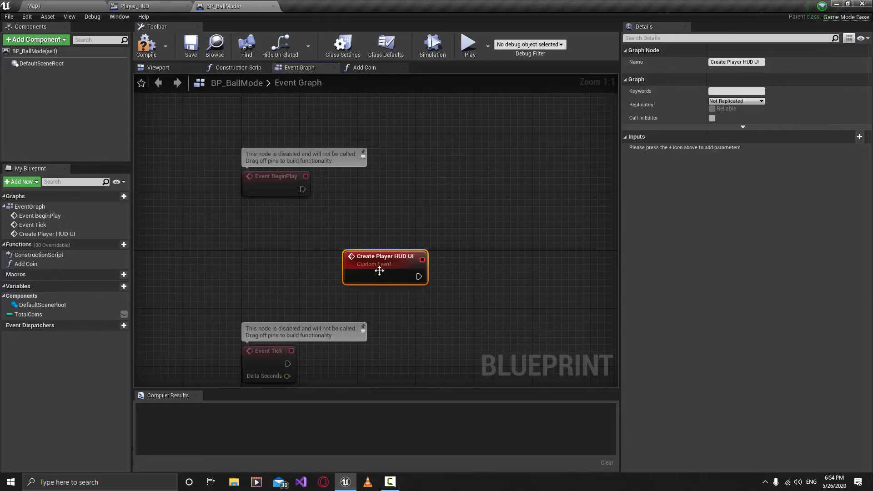
pyautogui.moveTo(377, 270); pyautogui.dragTo(293, 261)
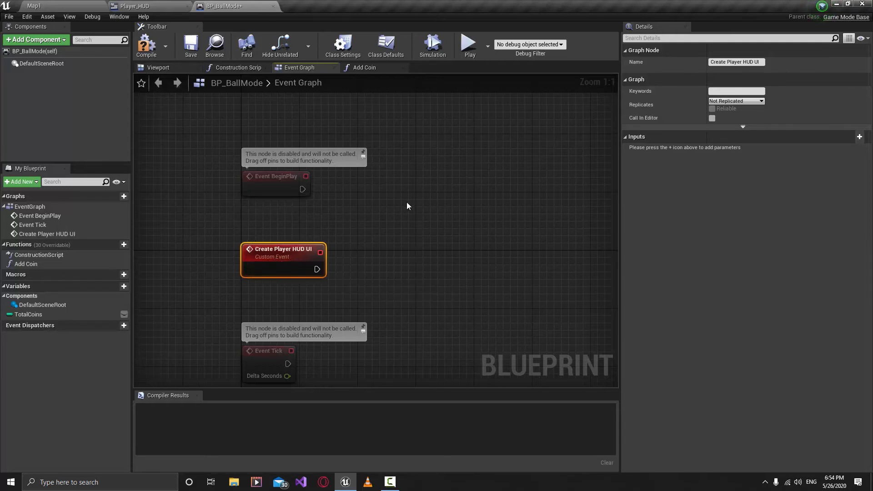
# Step: Add a Create Widget node wired to the execution output of the Create Player HUD UI event
pyautogui.moveTo(389, 210); pyautogui.dragTo(378, 216, button='right')
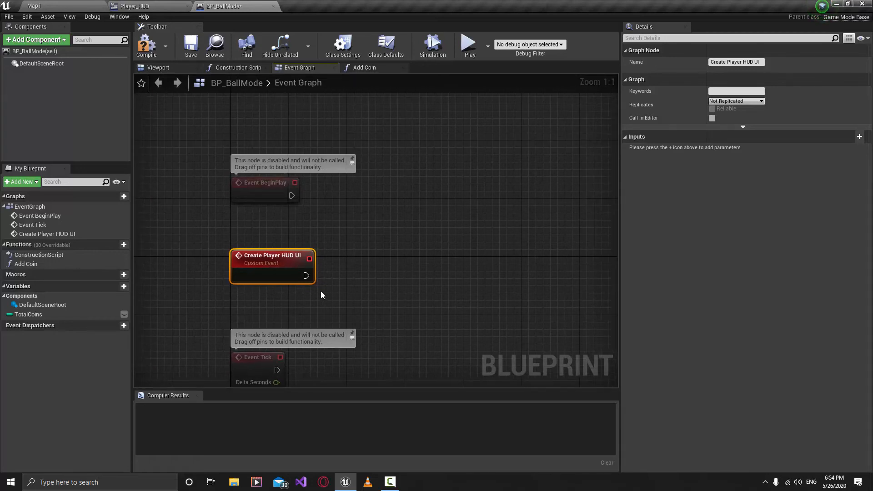
pyautogui.moveTo(306, 276); pyautogui.dragTo(389, 275)
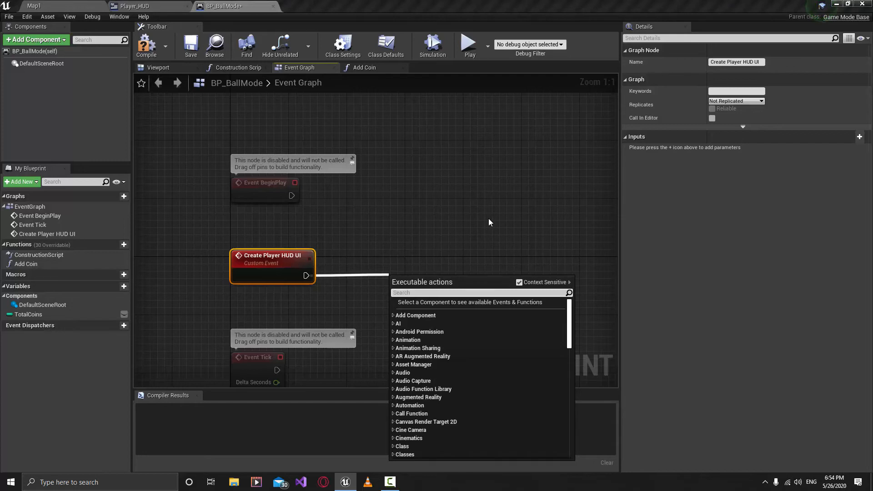
pyautogui.write('CREATE')
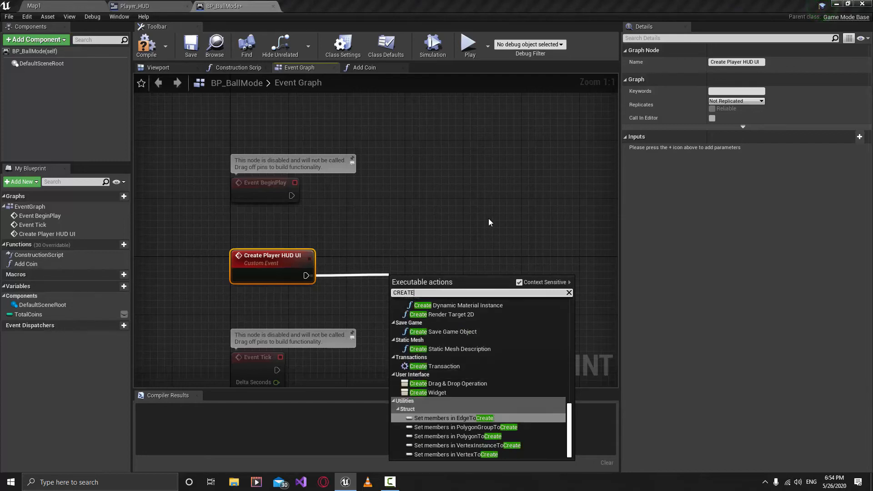
pyautogui.press('Up')
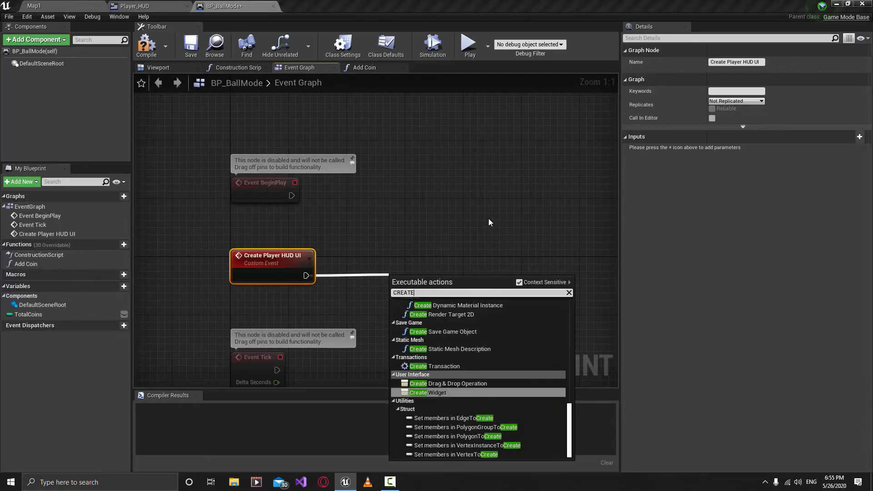
pyautogui.click(456, 392)
pyautogui.moveTo(435, 290); pyautogui.dragTo(436, 275)
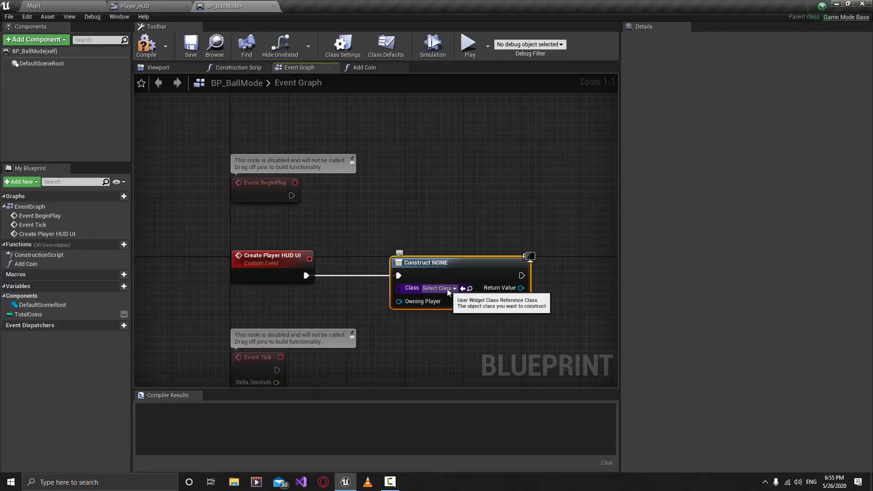
# Step: Set the Create Widget node's class to Player HUD and move it together with its event slightly closer to Event BeginPlay
pyautogui.click(447, 289)
pyautogui.click(465, 328)
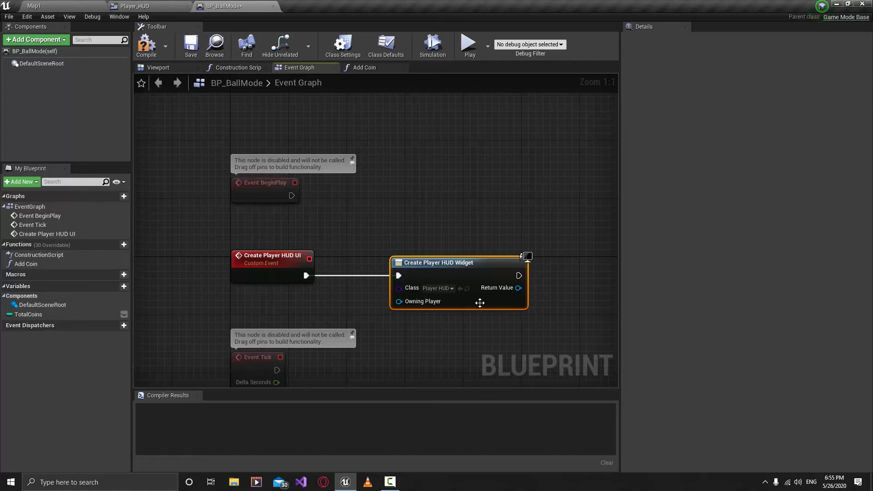
pyautogui.moveTo(309, 280); pyautogui.dragTo(322, 255)
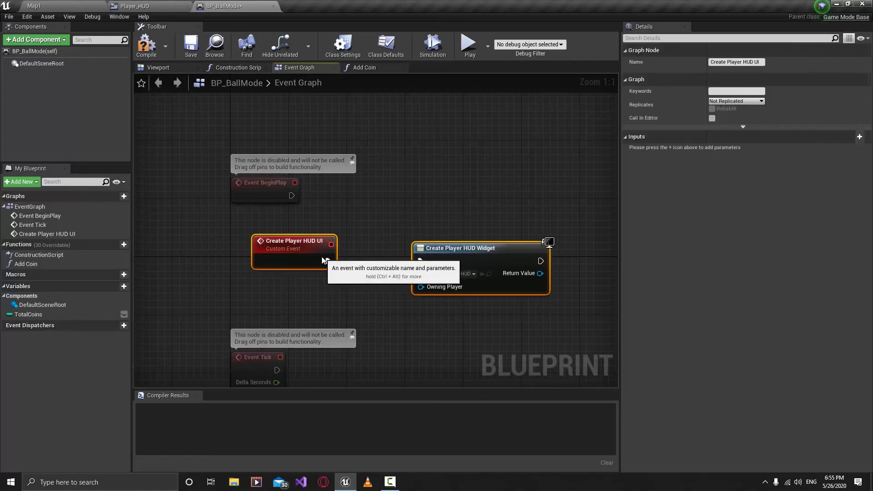
pyautogui.click(332, 298)
pyautogui.moveTo(373, 299); pyautogui.dragTo(309, 308, button='right')
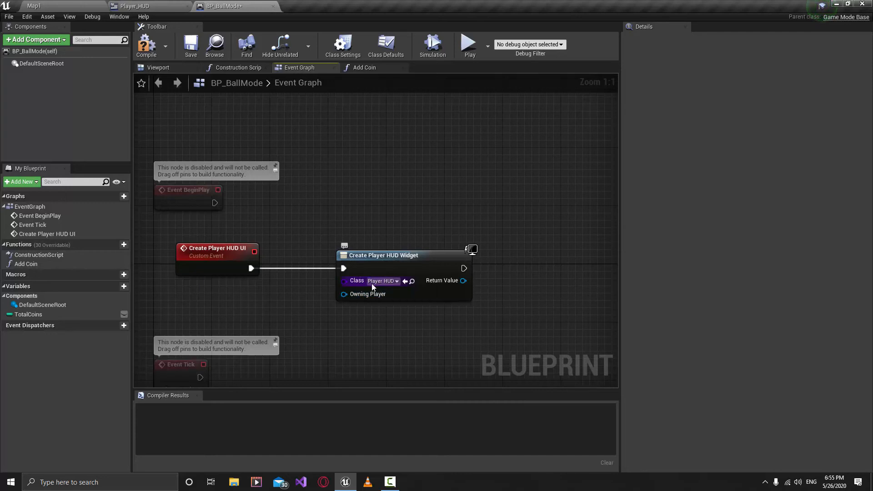
# Step: Inspect the Image Health element's settings in the Player_HUD widget layout and return to BP_BallMode
pyautogui.click(128, 5)
pyautogui.scroll(-2, 622, 194)
pyautogui.click(612, 113)
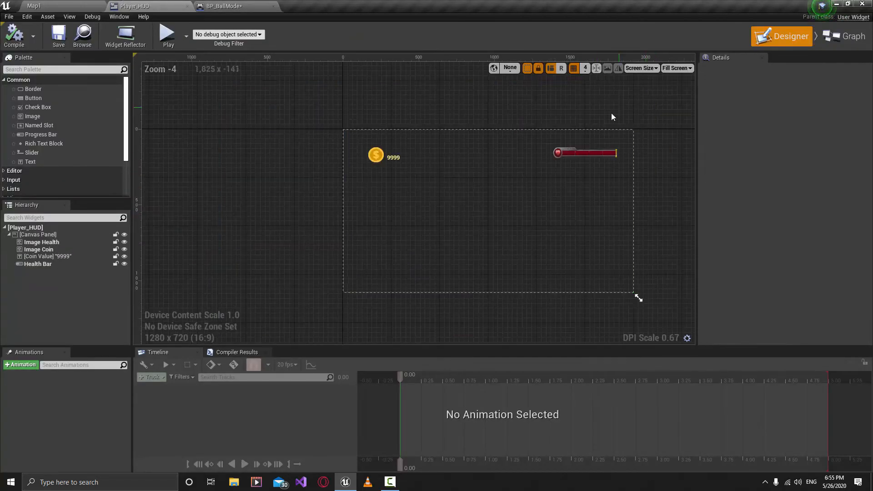
pyautogui.click(605, 153)
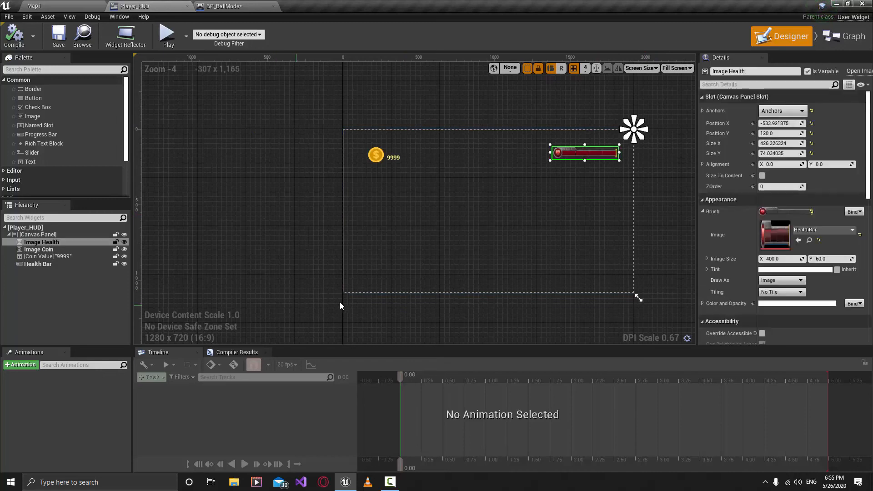
pyautogui.click(271, 6)
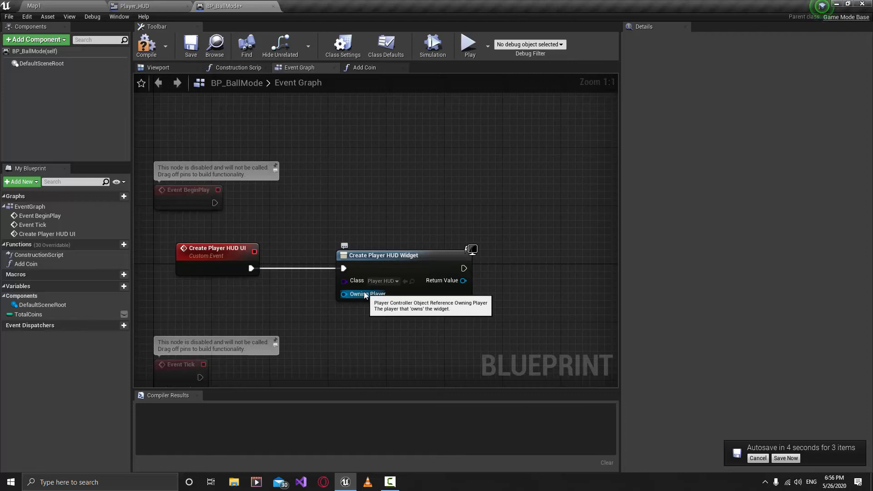
# Step: Add a Get Player Controller node wired to the widget's Owning Player input and place it below the Create Player HUD UI event
pyautogui.moveTo(351, 294); pyautogui.dragTo(262, 308)
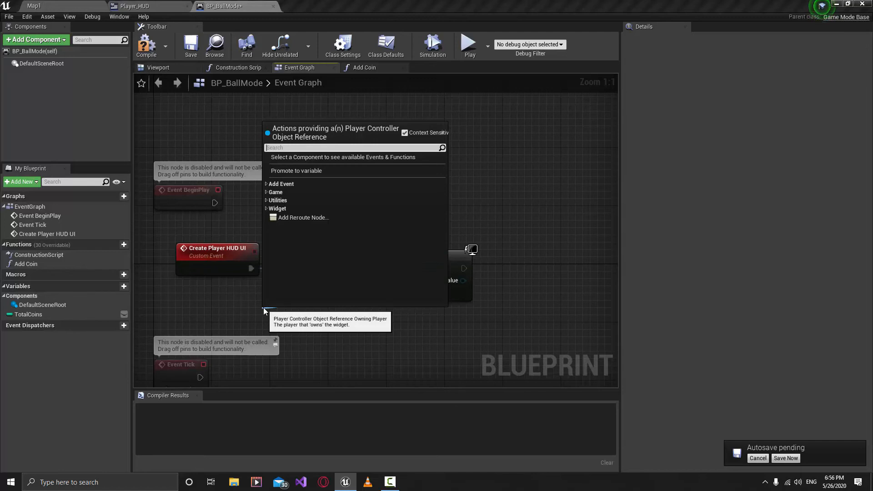
pyautogui.write('get')
pyautogui.press('Up')
pyautogui.press('Up')
pyautogui.press('Up')
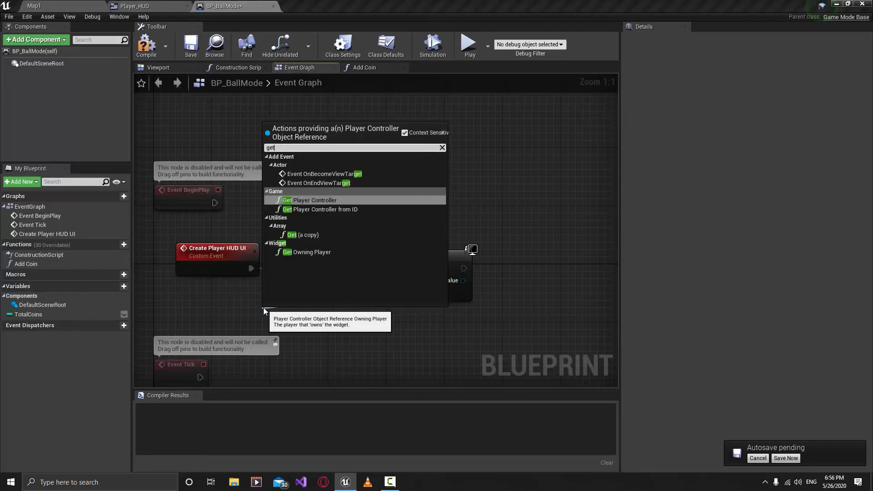
pyautogui.press('Return')
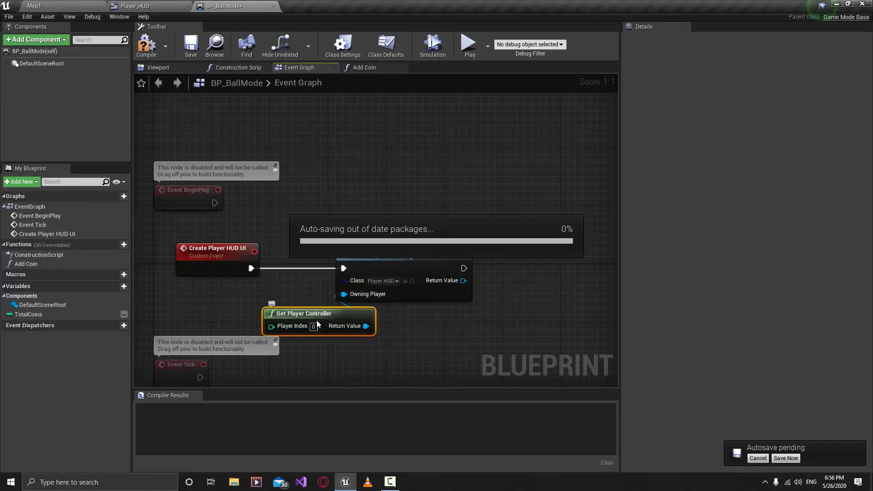
pyautogui.moveTo(312, 317); pyautogui.dragTo(246, 302)
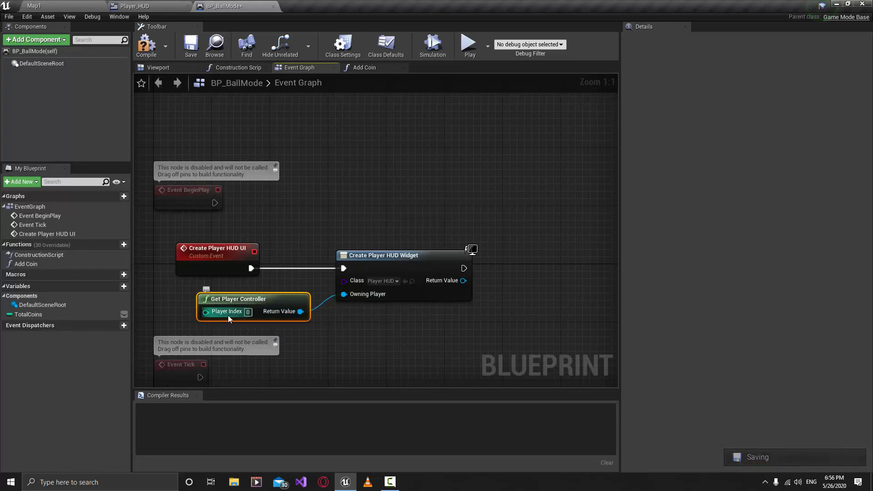
pyautogui.click(406, 341)
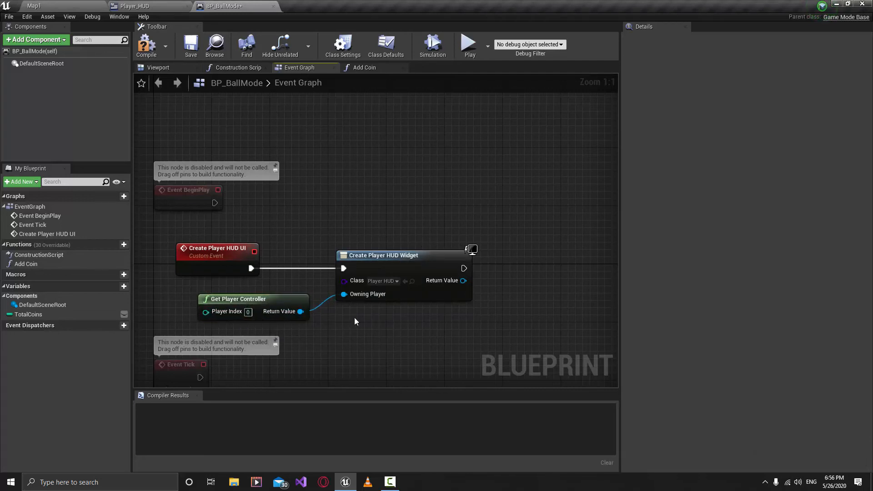
# Step: Shift the Create Player HUD UI event, Get Player Controller and Create Widget nodes together so the event aligns with Event BeginPlay
pyautogui.moveTo(354, 318); pyautogui.dragTo(343, 306, button='right')
pyautogui.moveTo(472, 302); pyautogui.dragTo(460, 299, button='right')
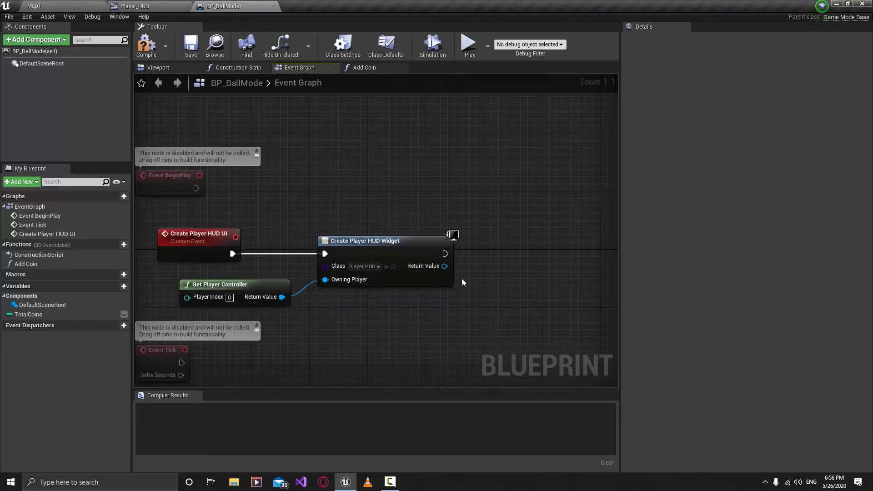
pyautogui.moveTo(434, 302); pyautogui.dragTo(209, 230)
pyautogui.moveTo(278, 241); pyautogui.dragTo(257, 242)
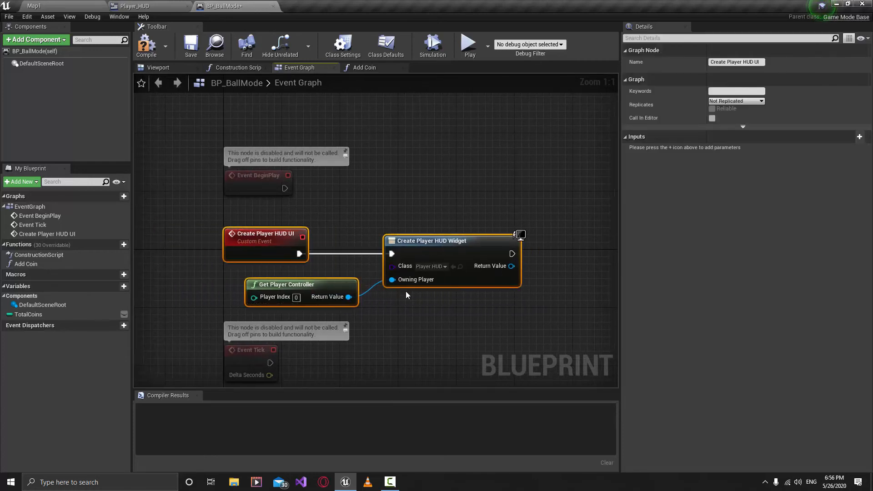
pyautogui.click(463, 329)
# Step: Add an Add to Viewport node from the Create Player HUD Widget node's Return Value
pyautogui.moveTo(462, 329); pyautogui.dragTo(377, 345, button='right')
pyautogui.moveTo(422, 282); pyautogui.dragTo(412, 265, button='right')
pyautogui.moveTo(415, 265); pyautogui.dragTo(484, 264)
pyautogui.write('add to')
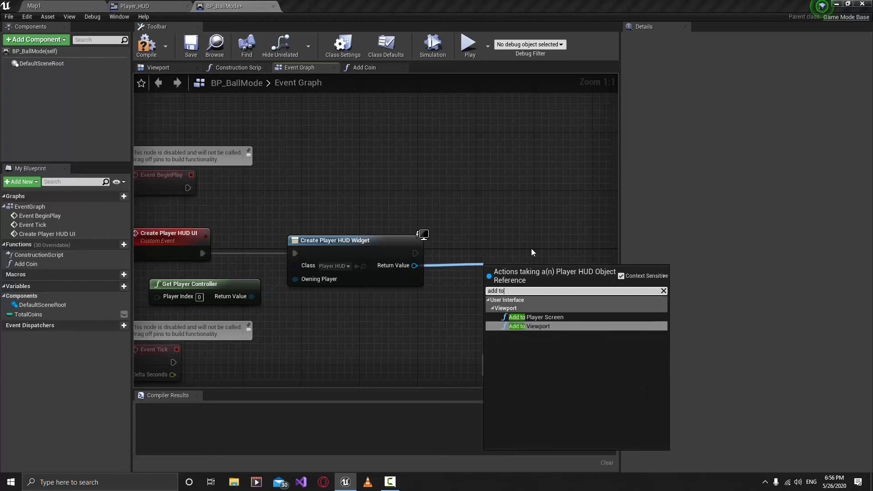
pyautogui.press('Return')
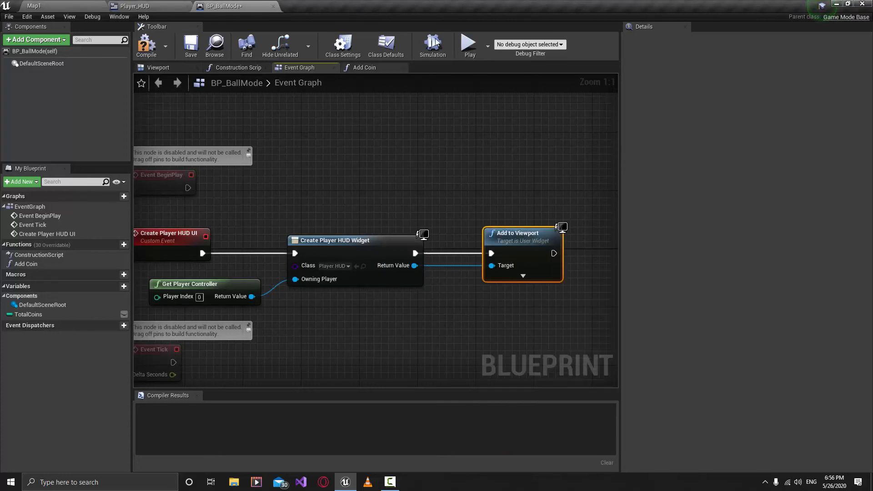
# Step: Compile and save BP_BallMode, and play-test Map1
pyautogui.click(187, 6)
pyautogui.click(20, 5)
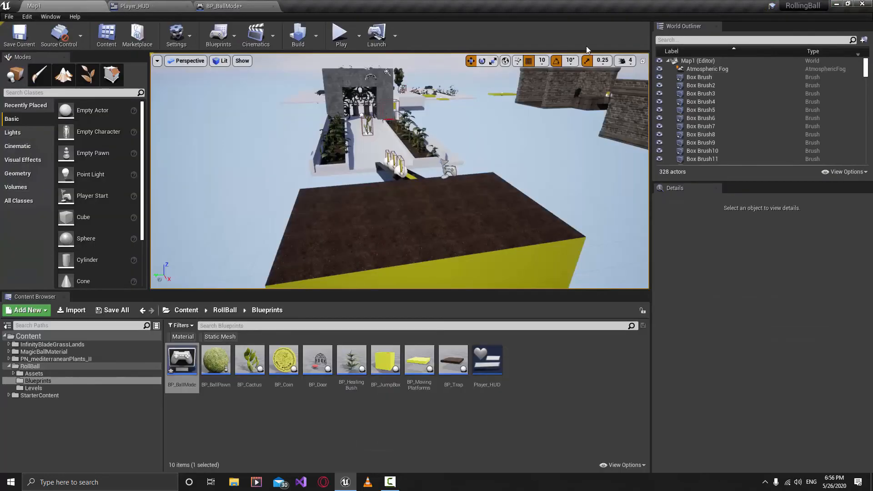
pyautogui.click(222, 5)
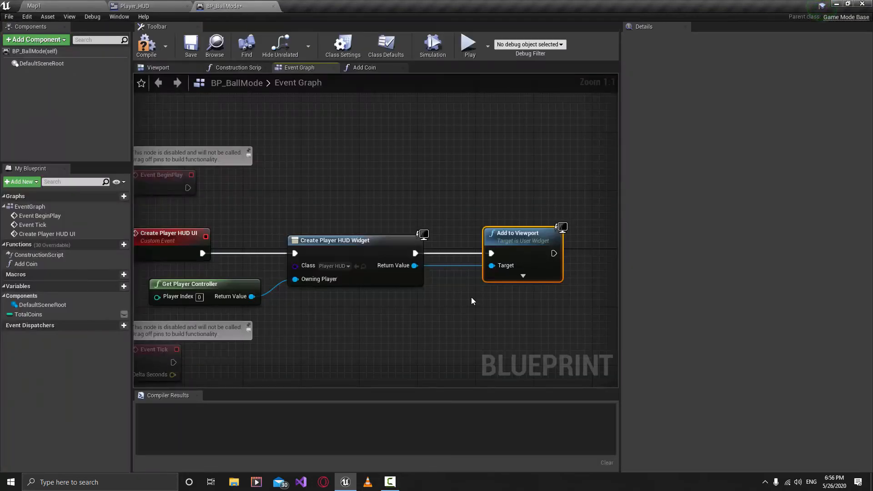
pyautogui.click(147, 44)
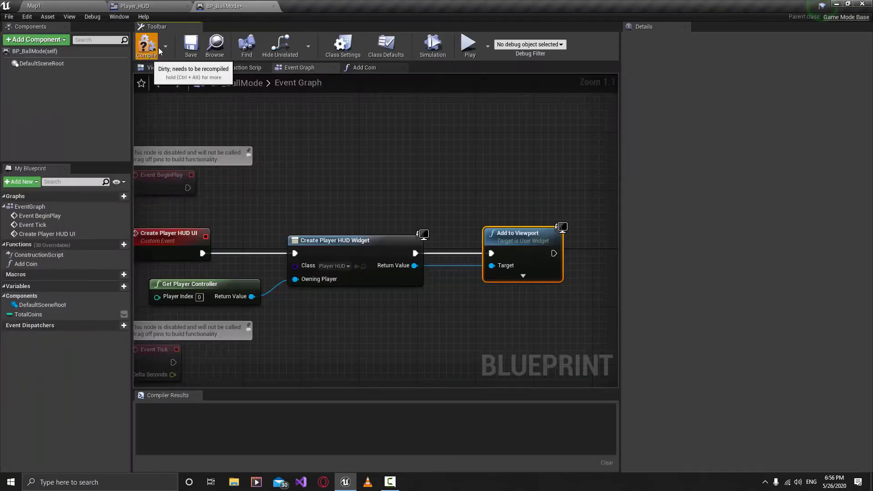
pyautogui.click(191, 46)
pyautogui.click(36, 6)
pyautogui.click(340, 34)
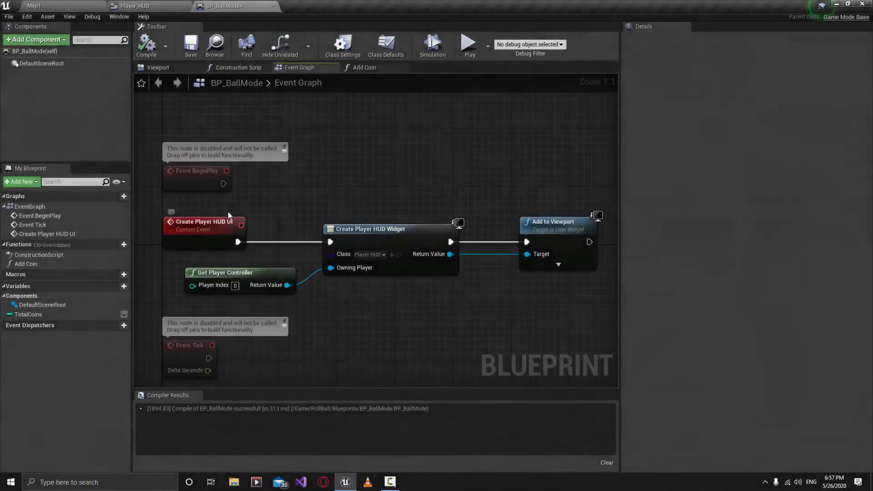
# Step: Examine the Create Player HUD UI event and its widget creation, viewport and player controller nodes
pyautogui.click(195, 226)
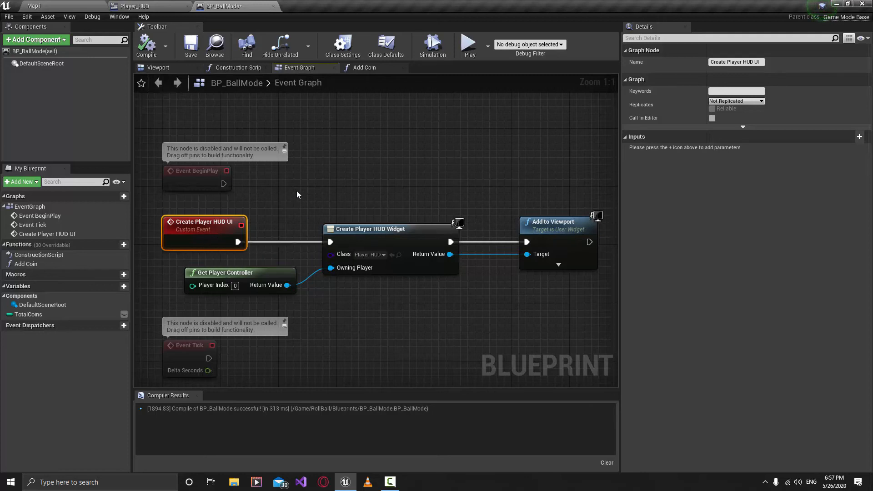
pyautogui.moveTo(298, 195); pyautogui.dragTo(321, 199, button='right')
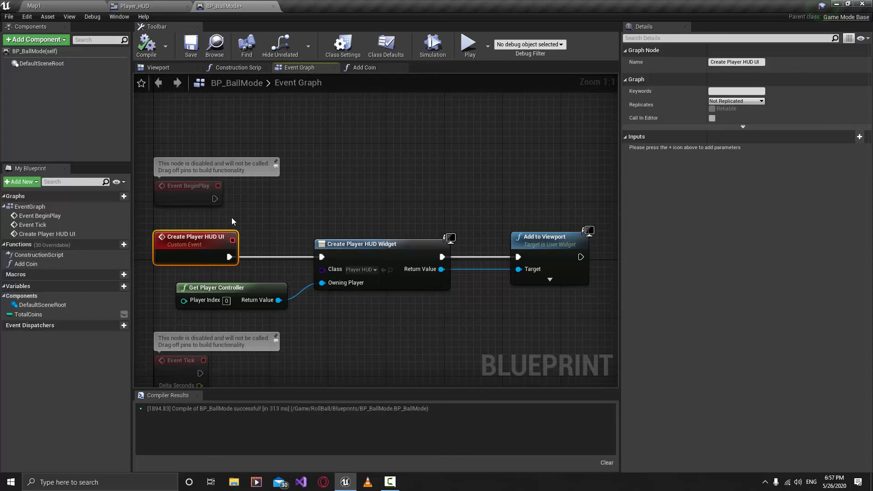
pyautogui.click(266, 207)
pyautogui.moveTo(323, 190); pyautogui.dragTo(430, 314)
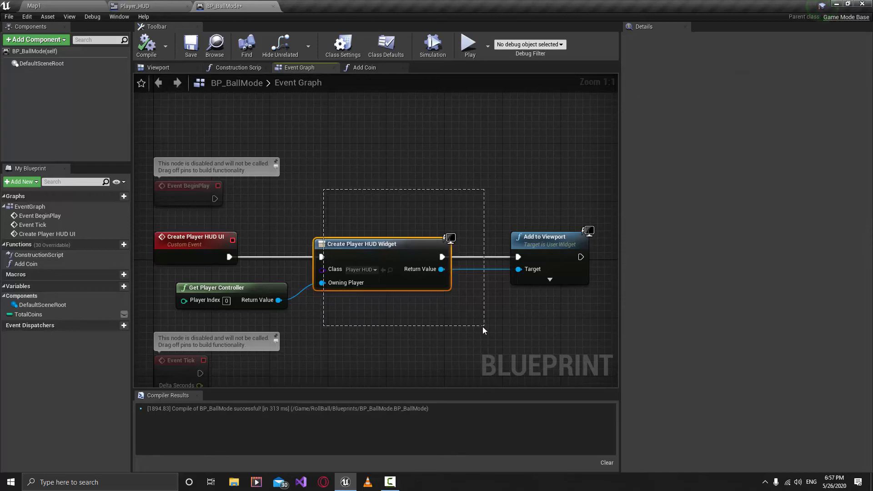
pyautogui.moveTo(511, 161); pyautogui.dragTo(574, 304)
pyautogui.moveTo(309, 279); pyautogui.dragTo(184, 317)
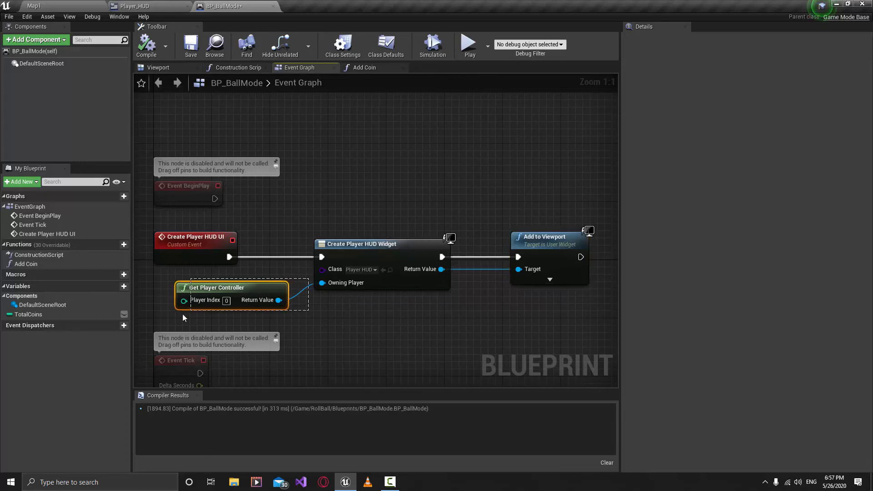
pyautogui.click(330, 337)
# Step: Move Event BeginPlay slightly up and call Create Player HUD UI from its execution output
pyautogui.moveTo(184, 201); pyautogui.dragTo(185, 187)
pyautogui.moveTo(253, 191); pyautogui.dragTo(253, 211, button='right')
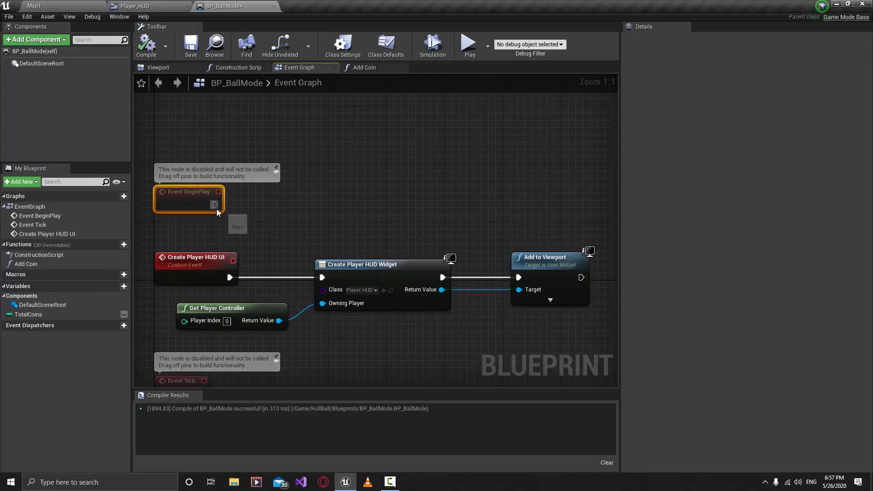
pyautogui.moveTo(214, 204); pyautogui.dragTo(302, 203)
pyautogui.write('creat')
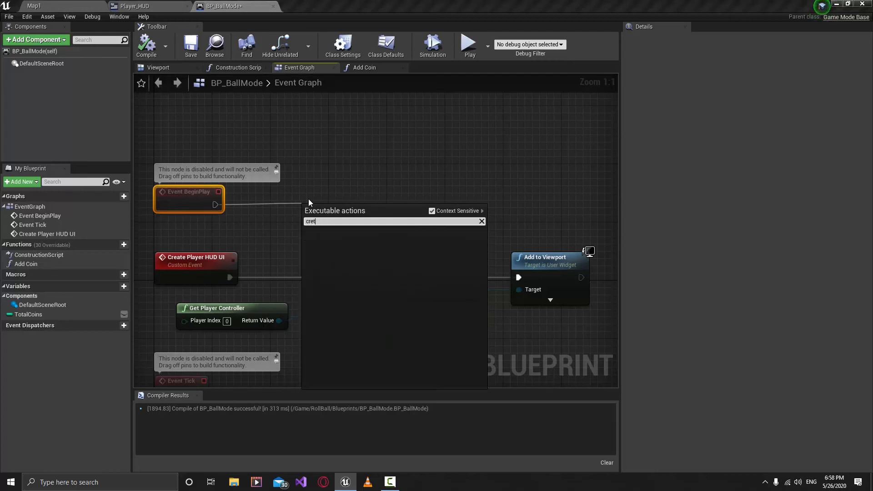
pyautogui.write('e')
pyautogui.press('BackSpace')
pyautogui.press('BackSpace')
pyautogui.write('ate pla')
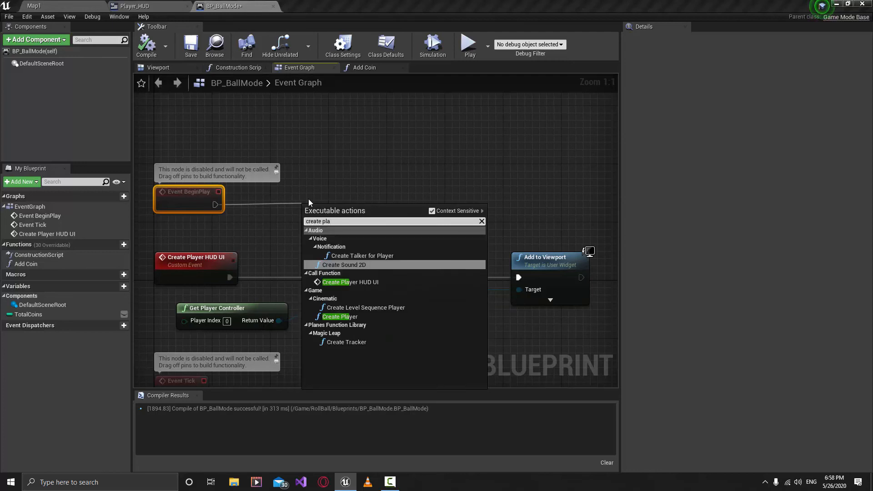
pyautogui.write('ye')
pyautogui.press('Return')
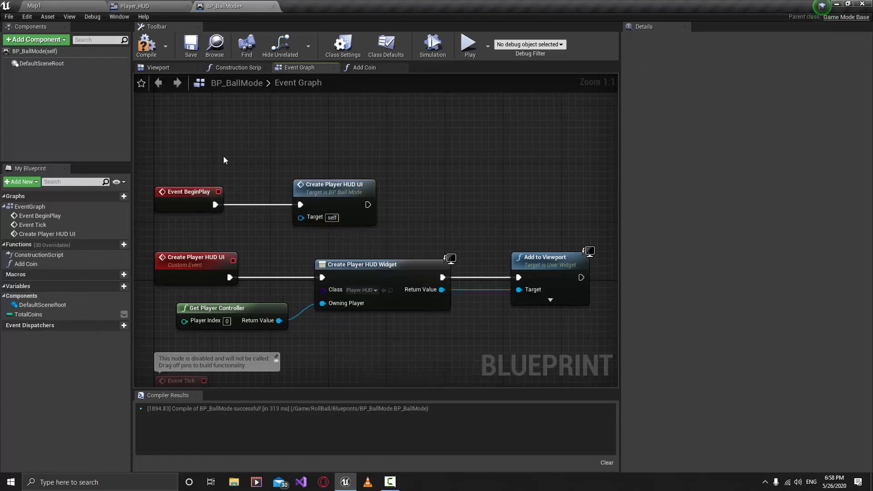
# Step: Review the execution flow from Event BeginPlay's Create Player HUD UI call through the custom event to Add to Viewport
pyautogui.moveTo(247, 228); pyautogui.dragTo(175, 299)
pyautogui.click(249, 204)
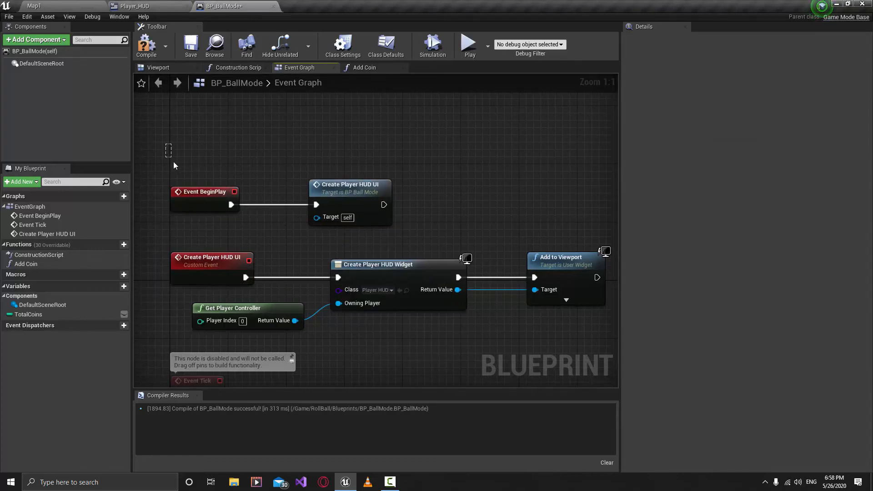
pyautogui.moveTo(175, 166); pyautogui.dragTo(414, 231)
pyautogui.moveTo(384, 136); pyautogui.dragTo(306, 244)
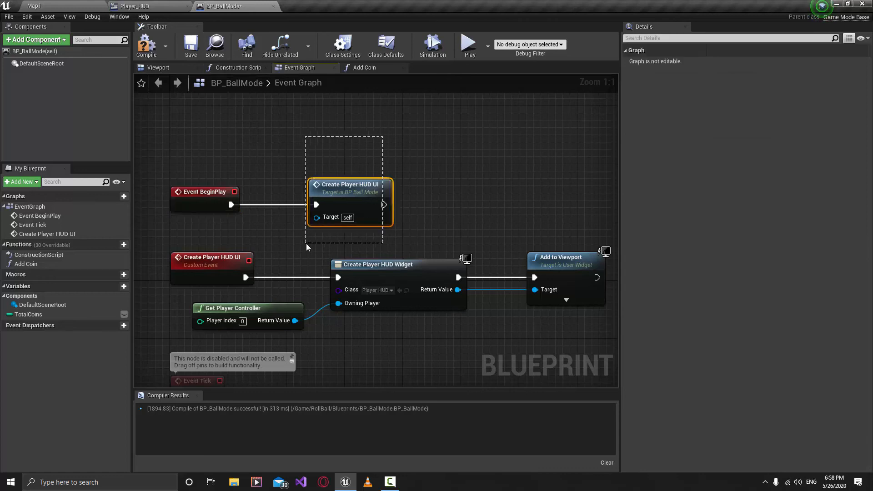
pyautogui.click(249, 236)
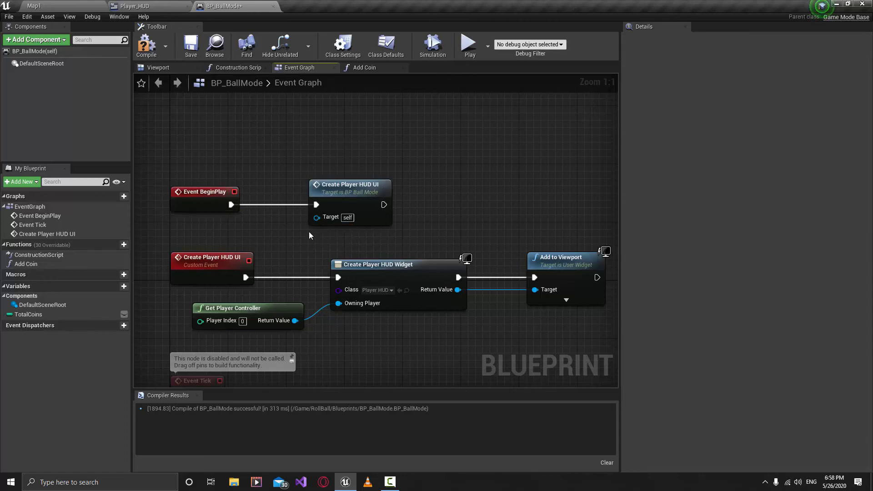
pyautogui.moveTo(280, 263); pyautogui.dragTo(277, 241, button='right')
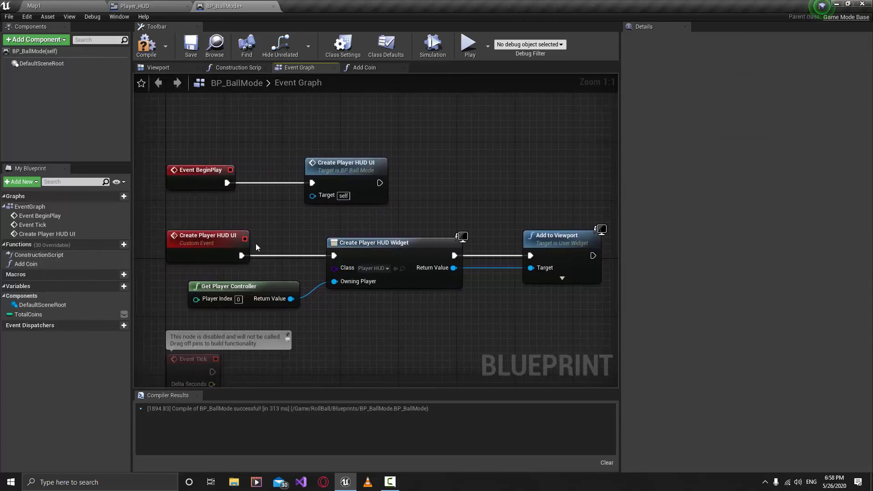
pyautogui.moveTo(317, 222); pyautogui.dragTo(395, 268)
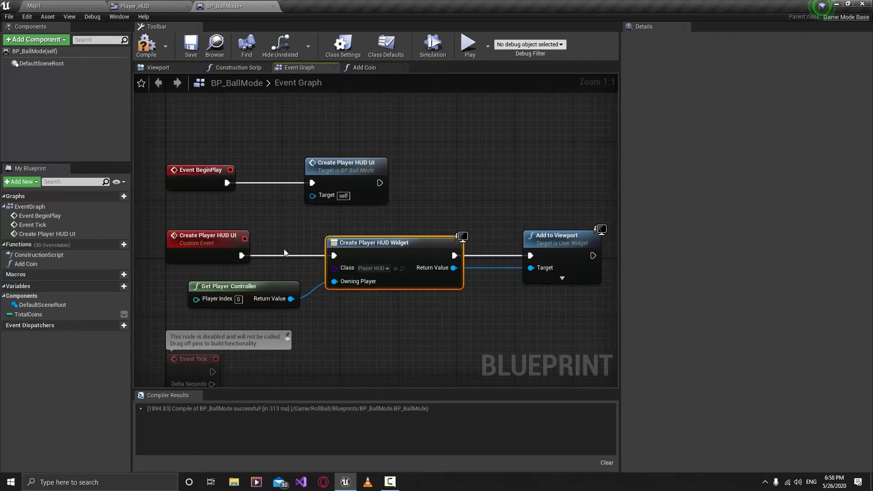
pyautogui.click(212, 304)
pyautogui.moveTo(580, 296); pyautogui.dragTo(504, 192)
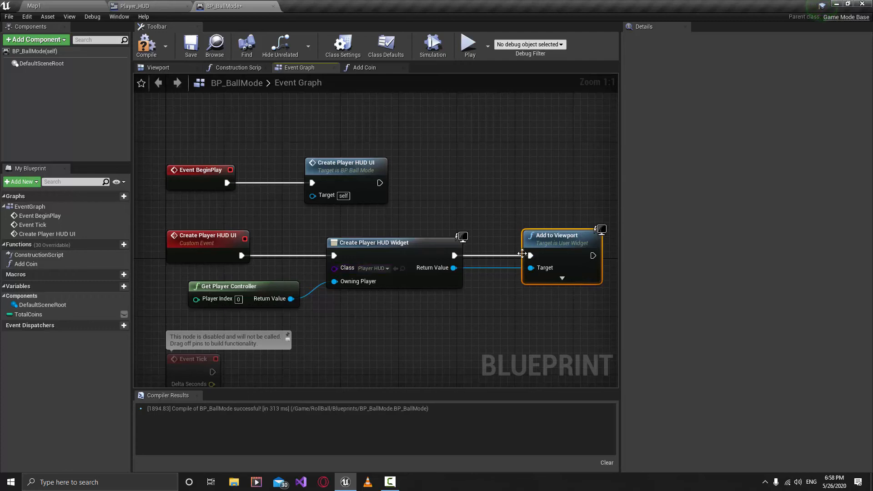
pyautogui.moveTo(546, 288); pyautogui.dragTo(200, 237)
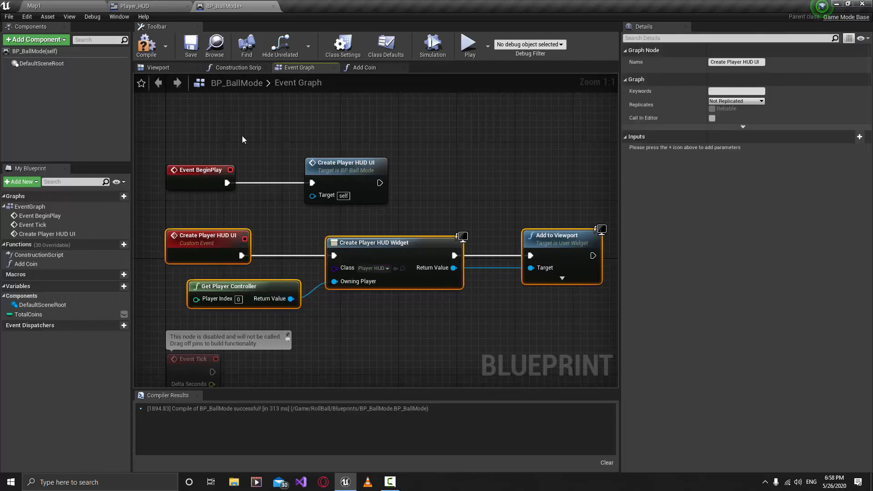
# Step: Compile and save BP_BallMode, and play-test Map1 by rolling the ball forward with the HUD on screen
pyautogui.click(151, 49)
pyautogui.click(196, 48)
pyautogui.click(67, 6)
pyautogui.click(341, 32)
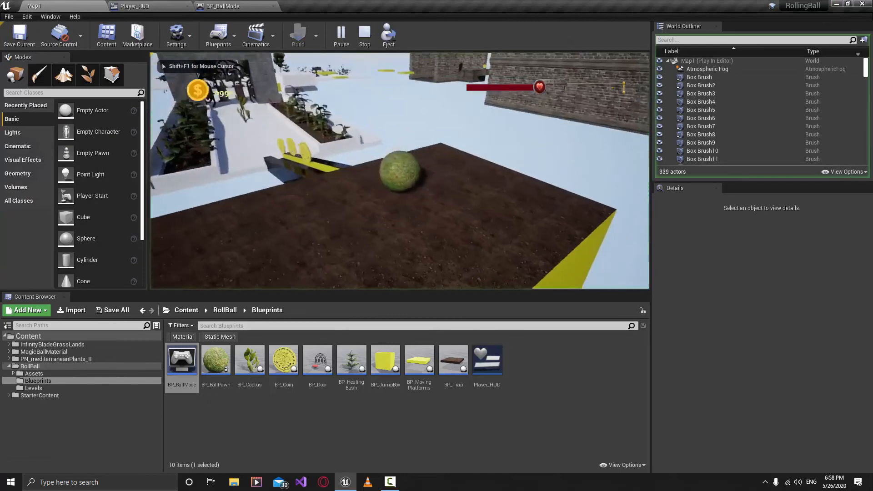
pyautogui.press('w')
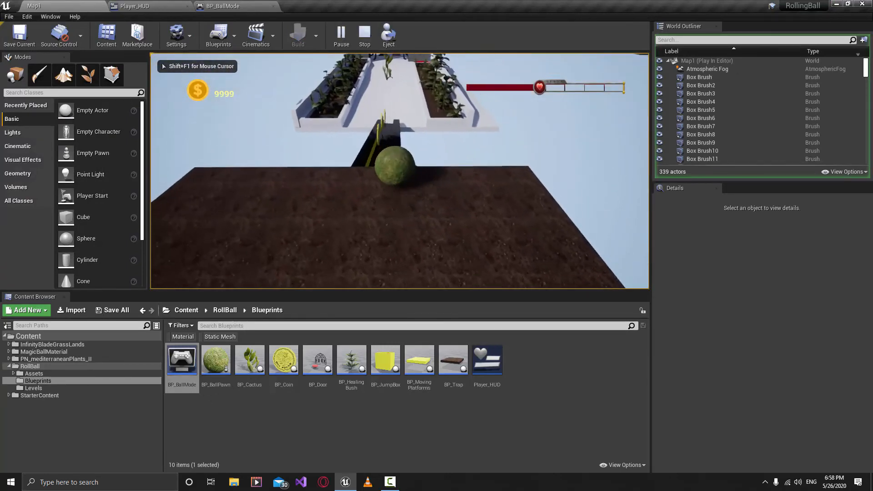
pyautogui.press('w')
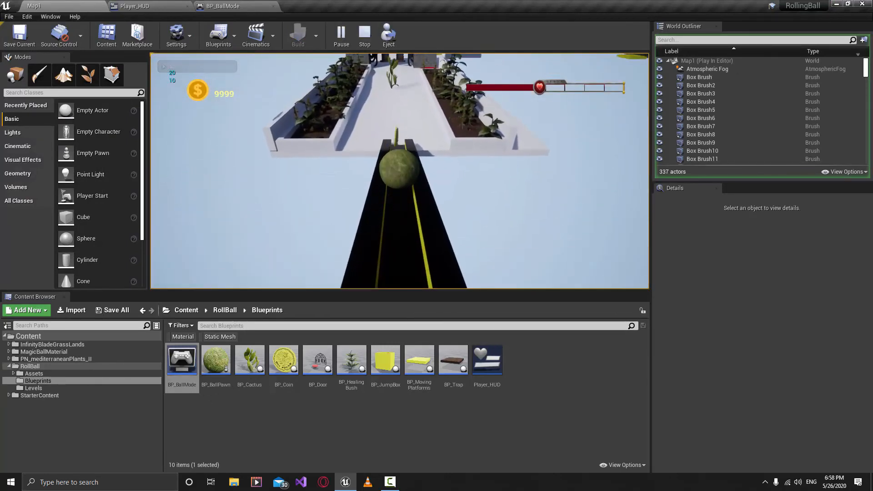
pyautogui.press('Escape')
# Step: Start another play session in Map1 to check the coin counter and health bar
pyautogui.press('s')
pyautogui.moveTo(392, 147)
pyautogui.mouseDown(button='right')
pyautogui.moveTo(455, 148)
pyautogui.moveTo(392, 147)
pyautogui.mouseUp(button='right')
pyautogui.click(341, 35)
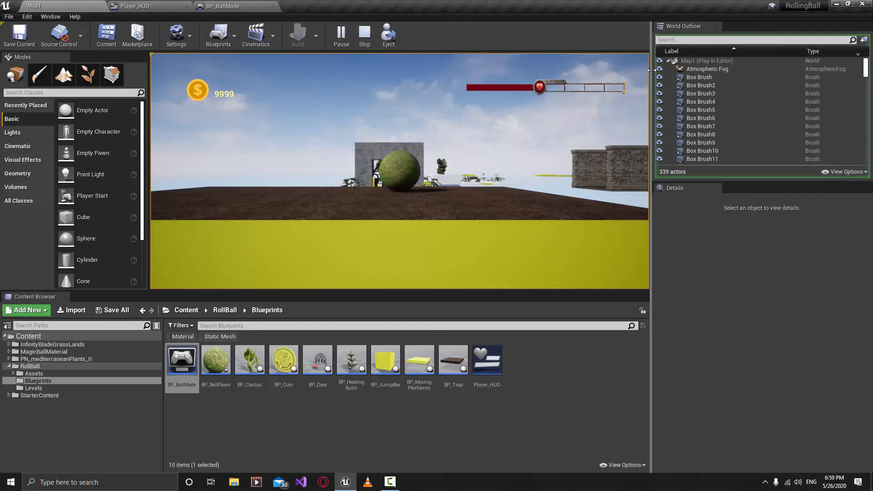
# Step: Widen and narrow the game viewport to check how the health bar and its frame hold position, and end the play session
pyautogui.moveTo(652, 69); pyautogui.dragTo(652, 126)
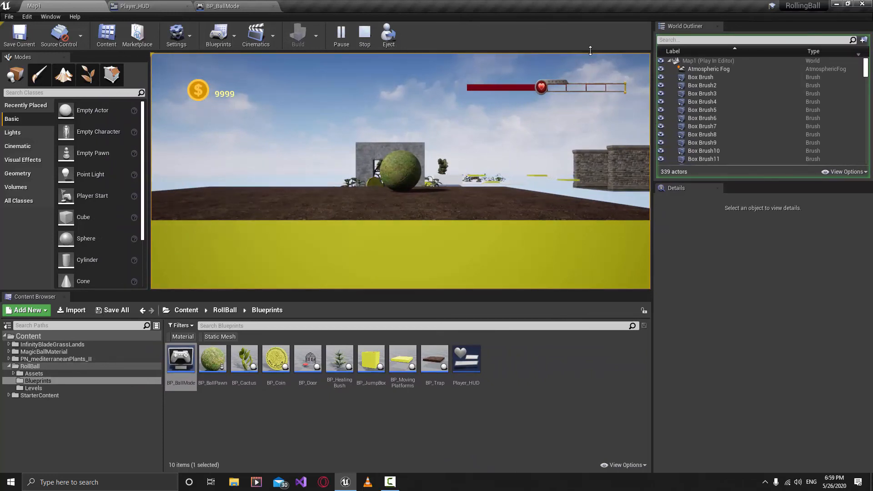
pyautogui.moveTo(654, 109); pyautogui.dragTo(642, 130)
pyautogui.click(365, 35)
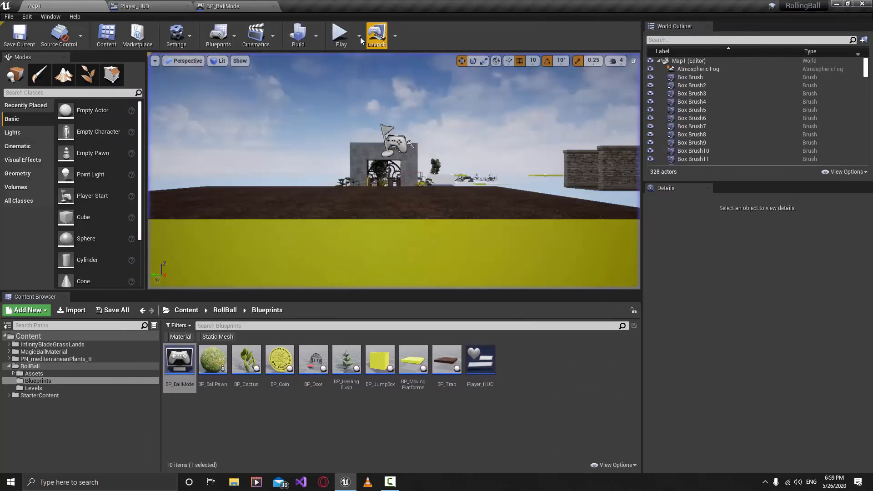
# Step: Anchor the Health Bar in Player_HUD to the canvas's top-right corner and save the widget
pyautogui.click(141, 5)
pyautogui.scroll(3, 550, 101)
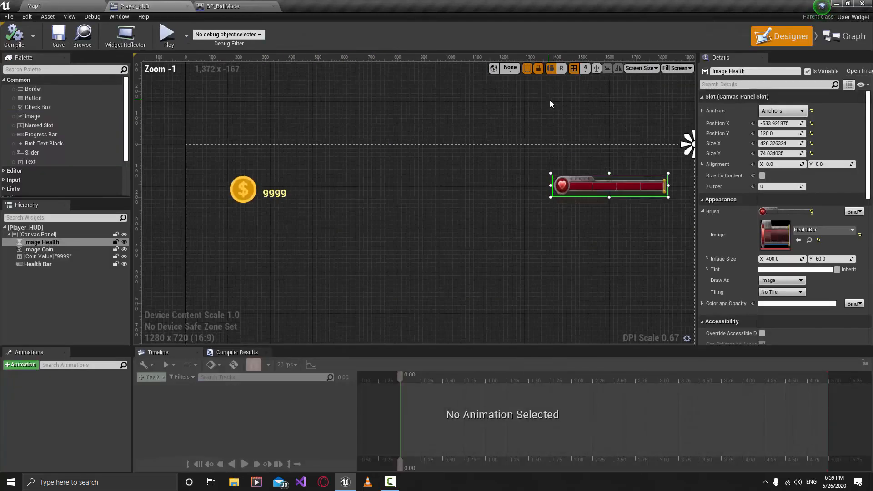
pyautogui.moveTo(550, 101); pyautogui.dragTo(450, 63, button='right')
pyautogui.click(51, 265)
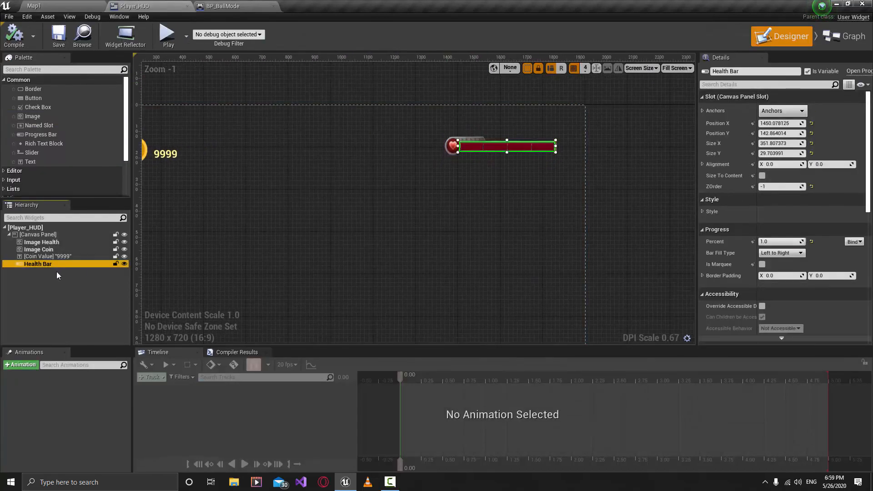
pyautogui.scroll(-2, 496, 185)
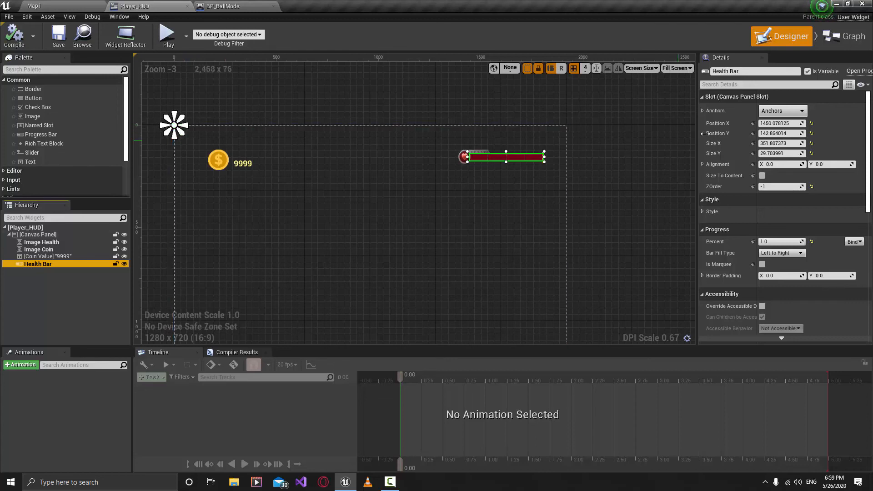
pyautogui.click(780, 111)
pyautogui.click(830, 136)
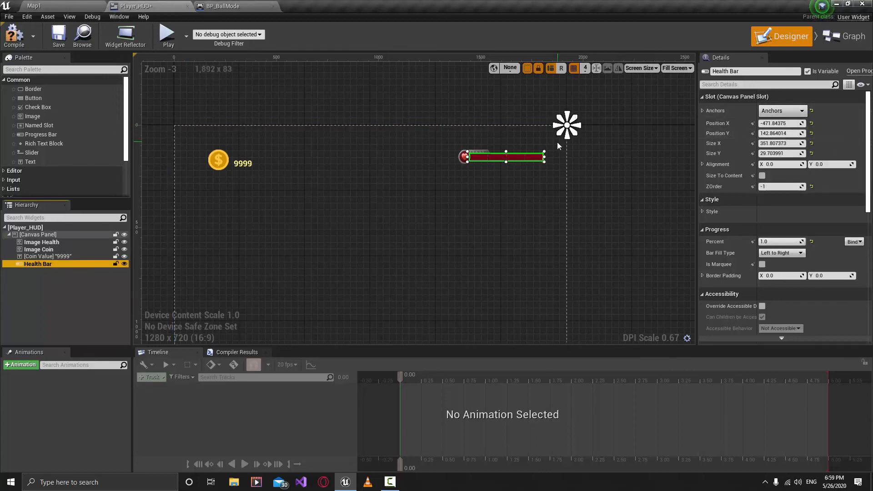
pyautogui.click(609, 121)
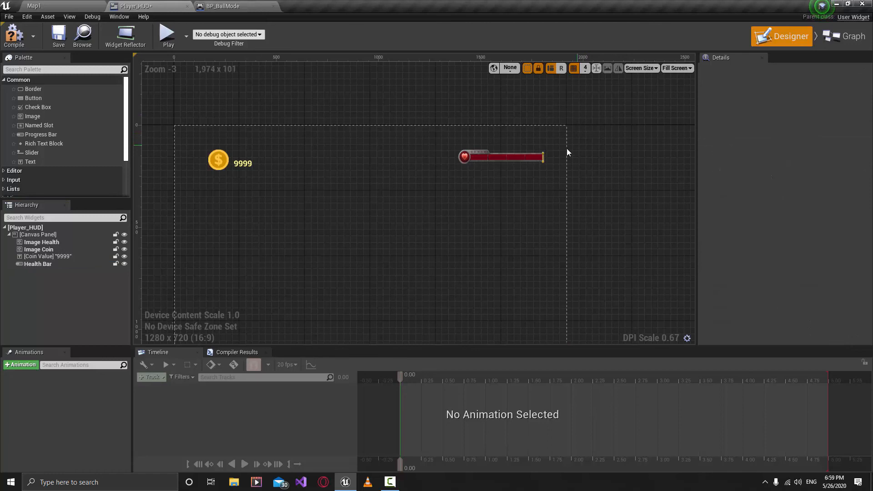
pyautogui.click(41, 263)
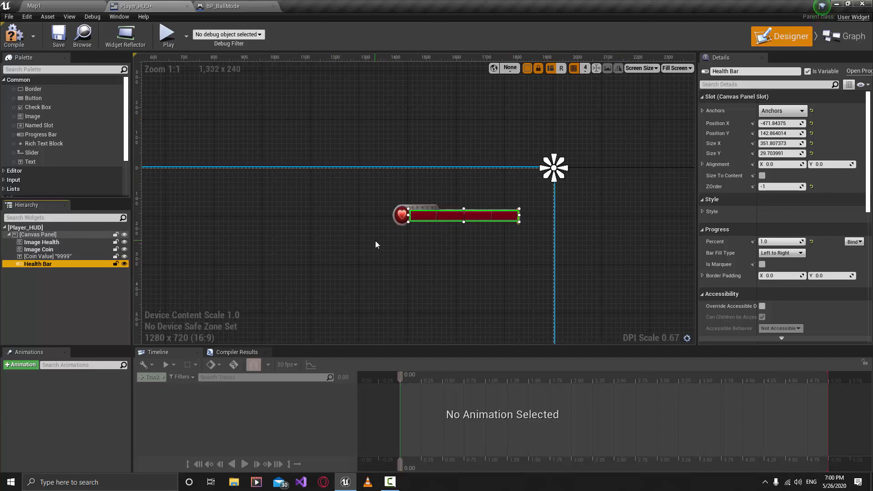
pyautogui.click(58, 32)
# Step: Play-test Map1 by rolling the ball forward over the coins with the re-anchored health bar on screen, and end the session
pyautogui.click(34, 6)
pyautogui.click(341, 35)
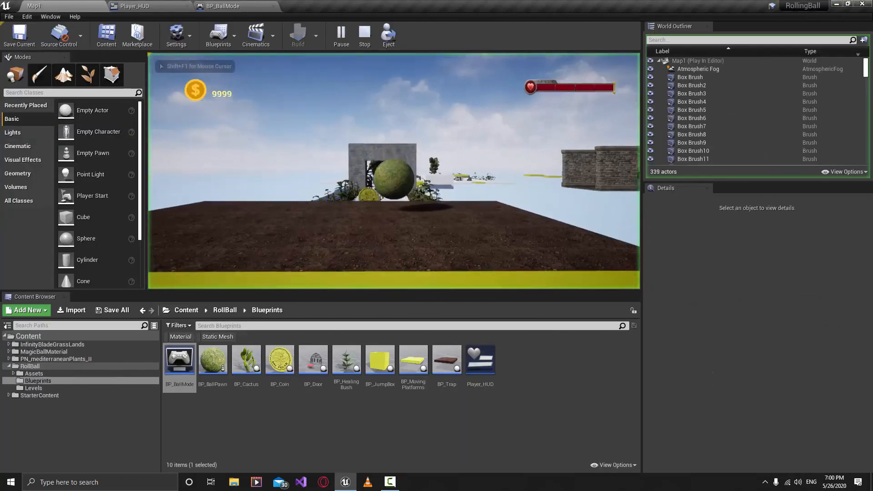
pyautogui.press('w')
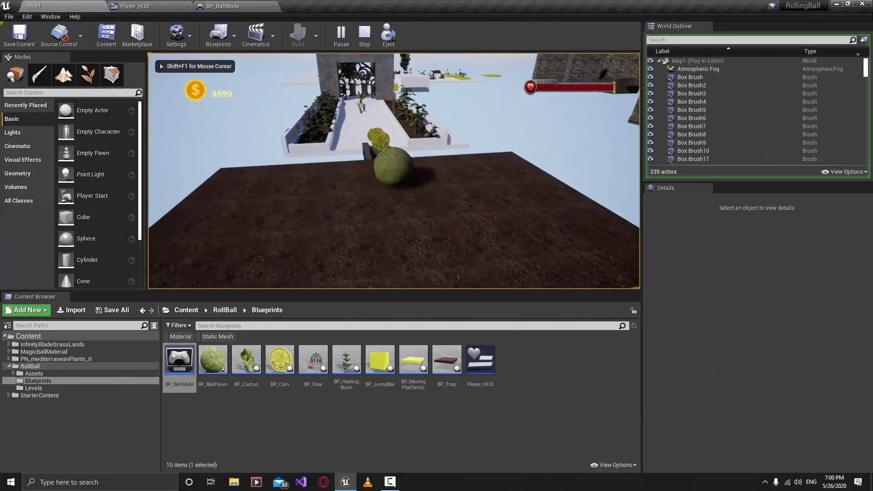
pyautogui.press('w')
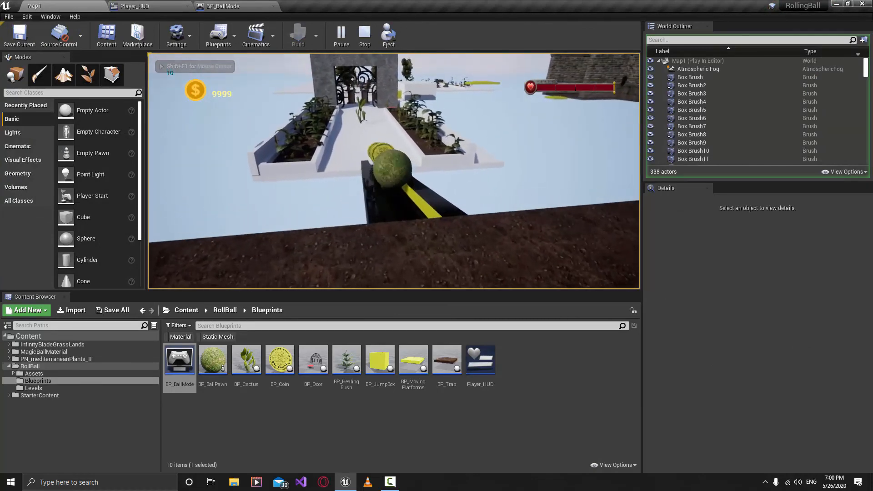
pyautogui.press('Escape')
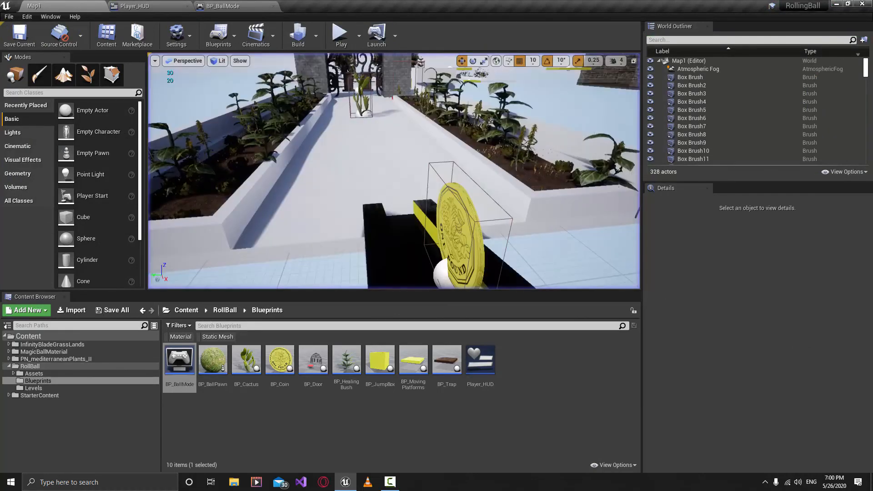
# Step: Play-test Map1 again, resizing the viewport and rolling the ball past the coins to the cactus to check the HUD, and end the session
pyautogui.click(346, 40)
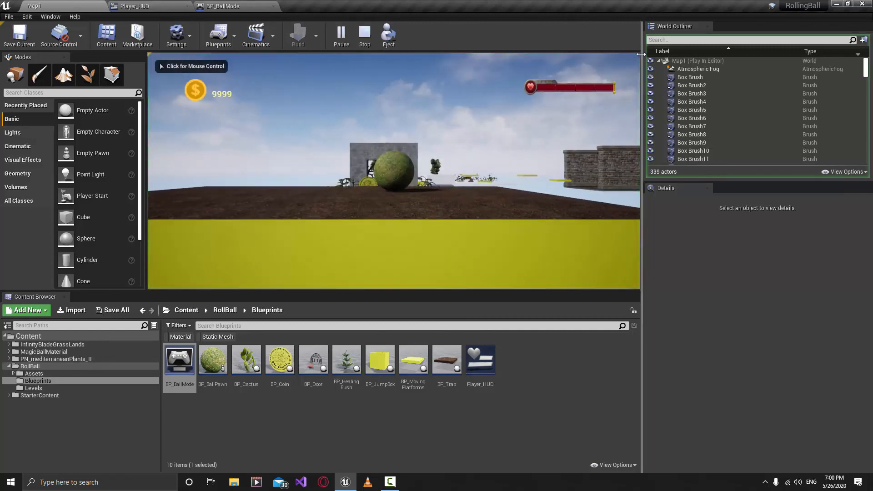
pyautogui.moveTo(641, 61); pyautogui.dragTo(652, 169)
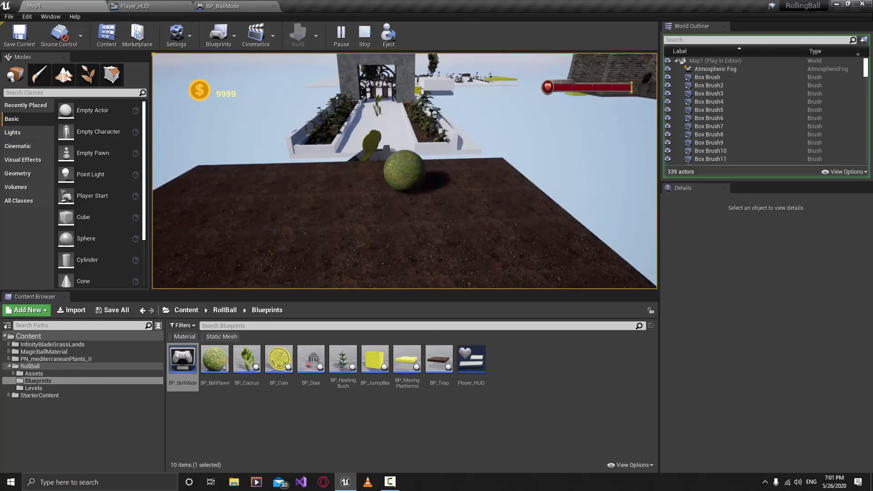
pyautogui.press('w')
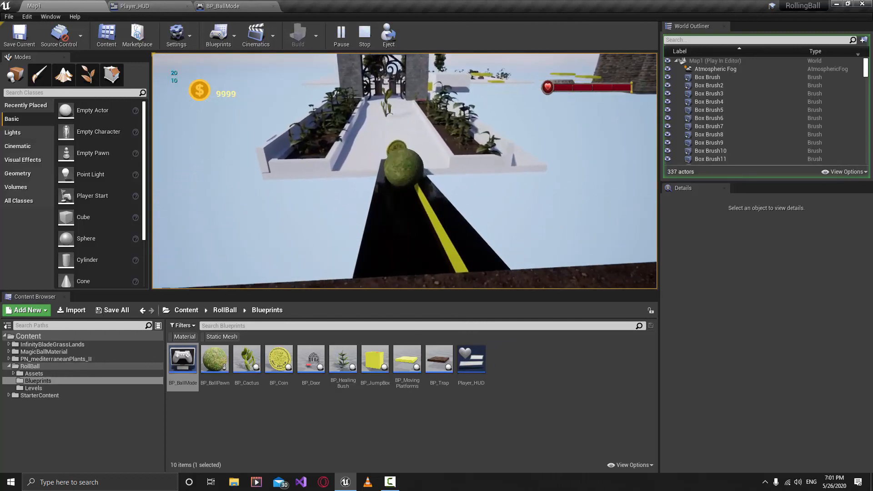
pyautogui.press('w')
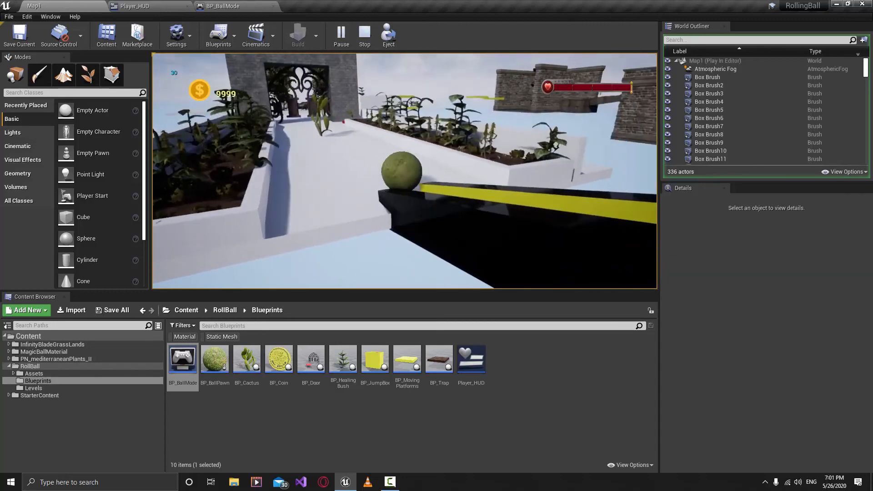
pyautogui.press('w')
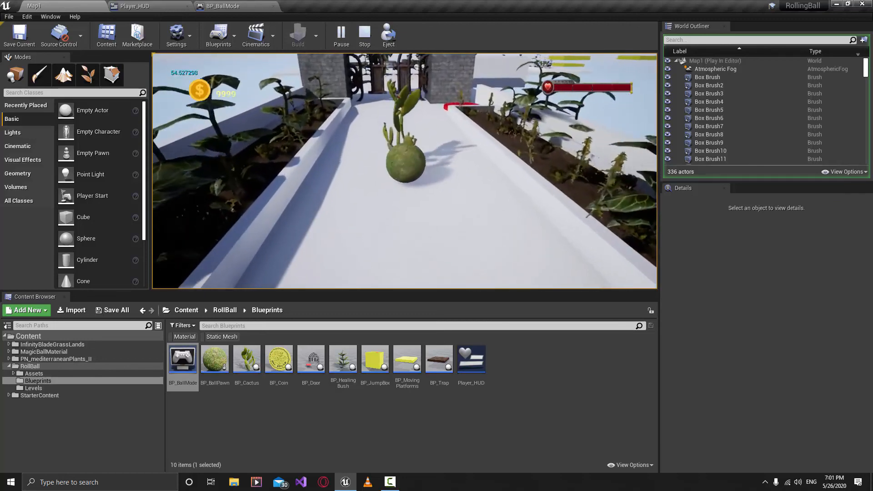
pyautogui.press('w')
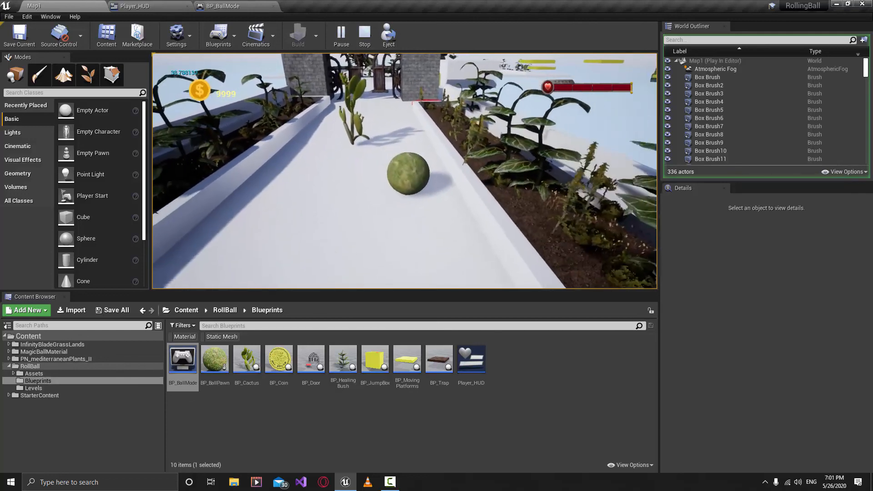
pyautogui.press('w')
pyautogui.press('w')
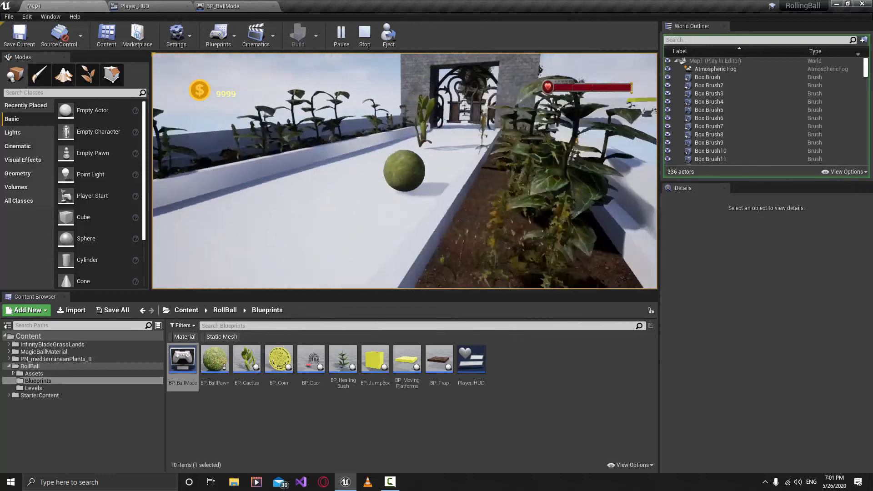
pyautogui.press('w')
pyautogui.press('s')
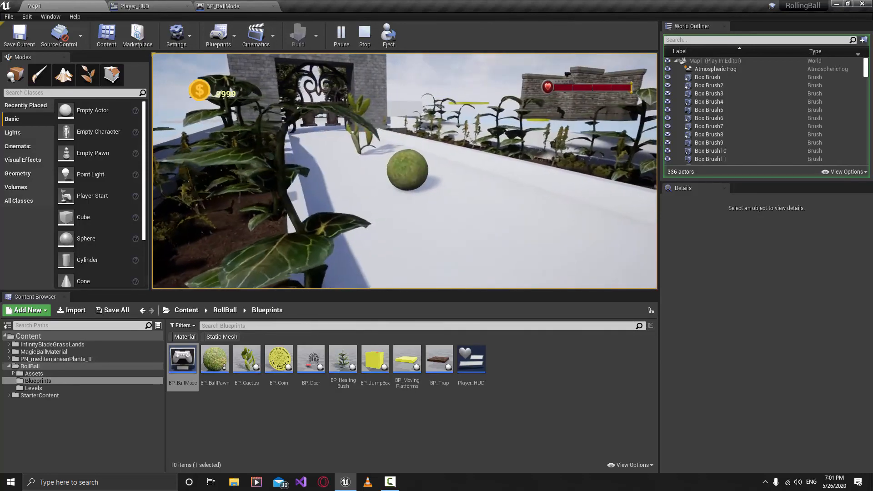
pyautogui.press('Escape')
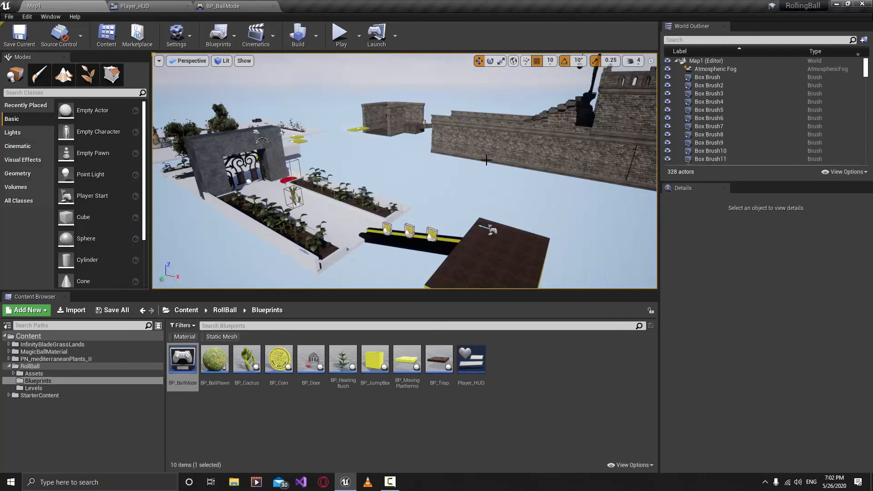